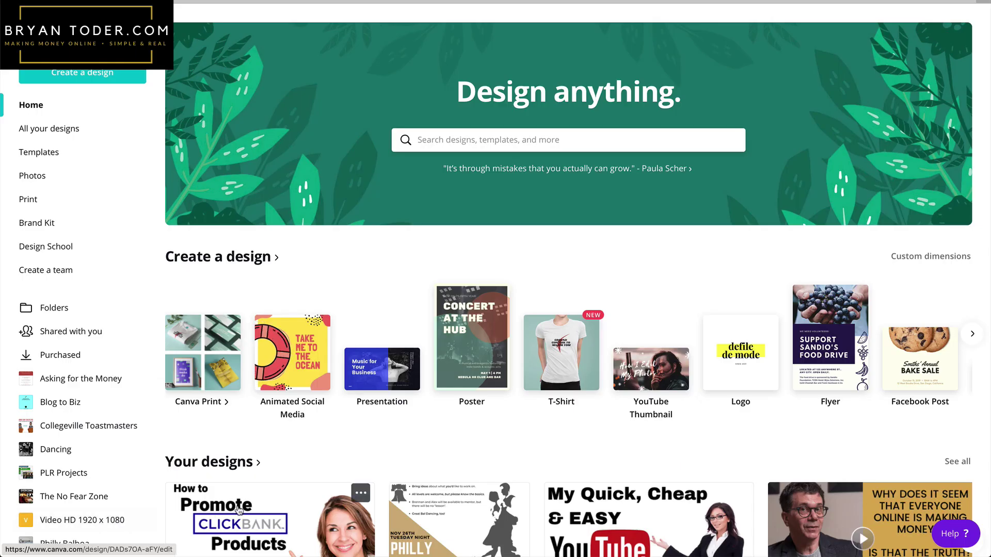
Create a YouTube Thumbnail design and resize it to custom dimensions of 1920 × 1080 px.
click(646, 385)
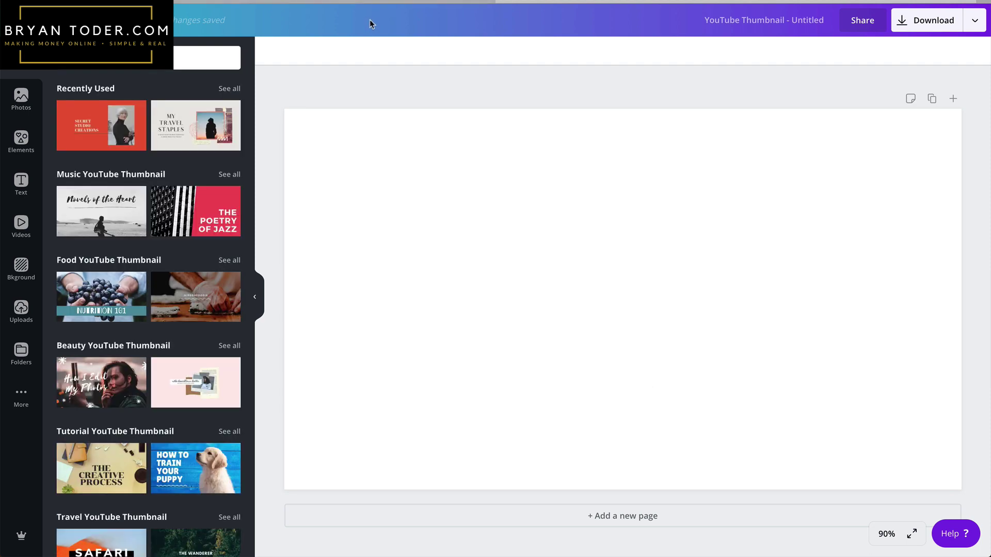
click(120, 20)
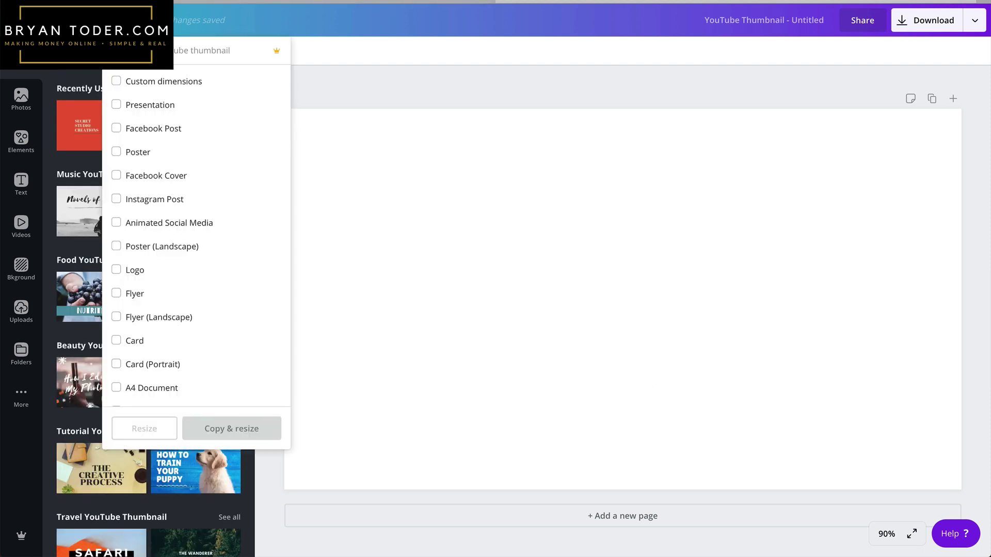
click(116, 81)
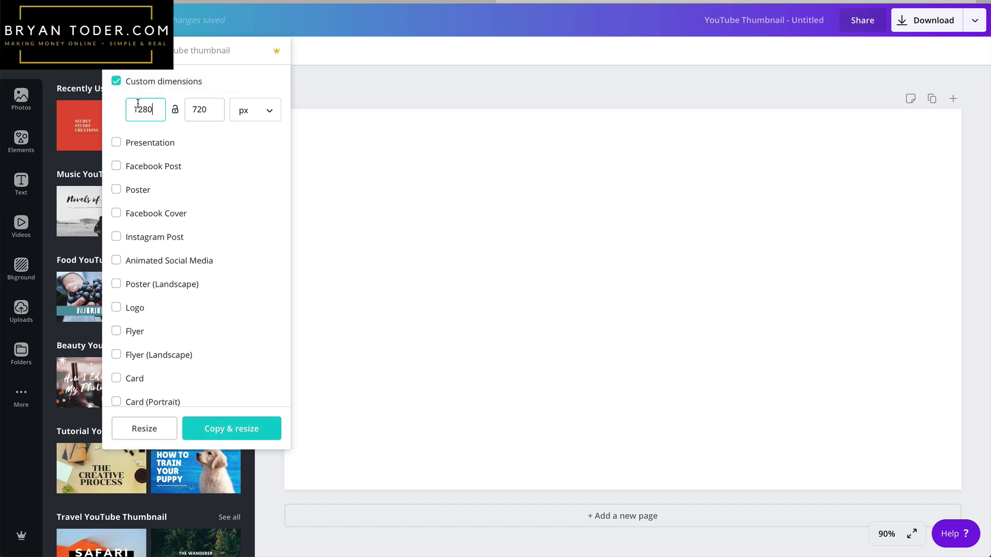
drag(138, 108, 157, 107)
text(920)
key(Tab)
text(1080)
click(144, 428)
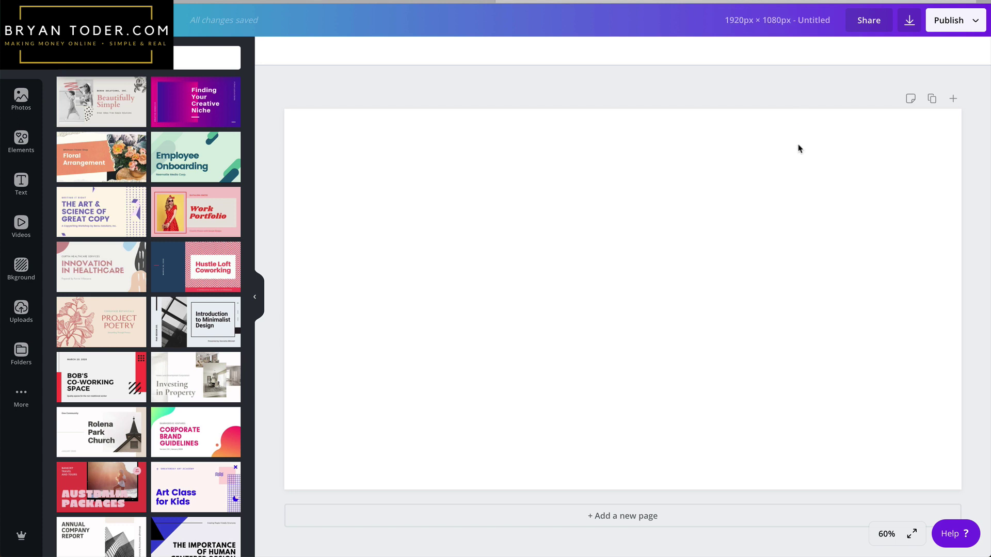
Rename the design as "Video Thumbnail TEMPLATE".
click(791, 23)
text(Video T)
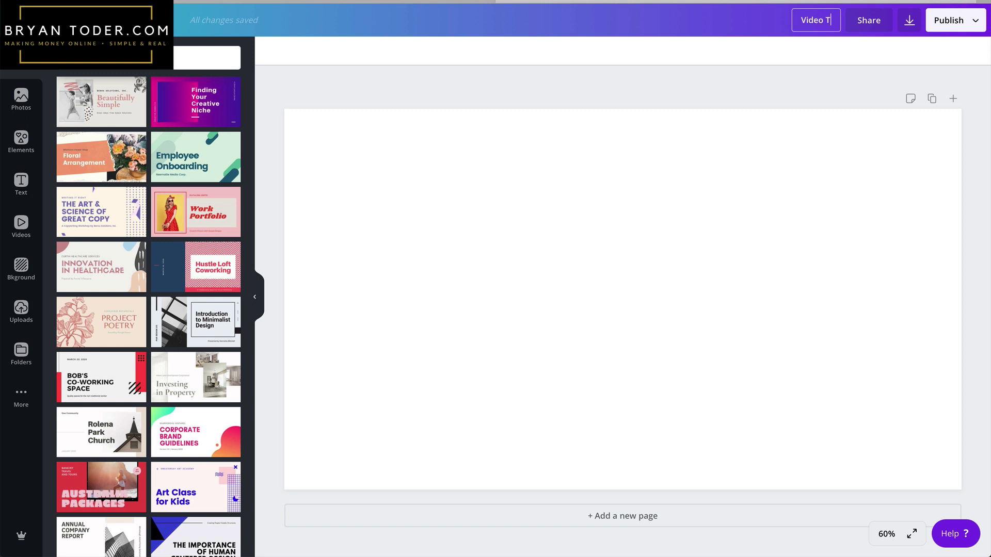
text(humbnail TEMPLATE)
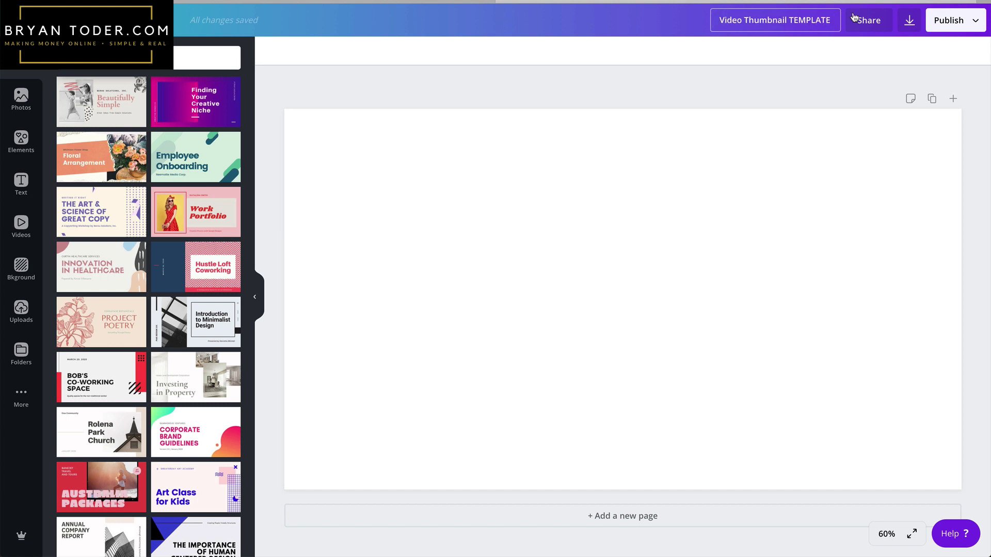
click(679, 30)
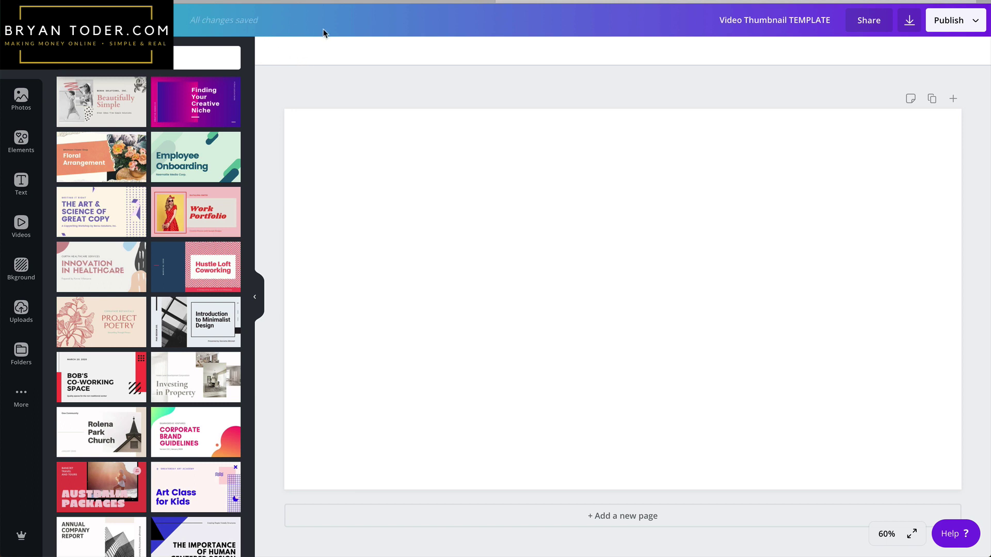
Return to the home page and look through the Asking for the Money, Dancing and Video HD 1920 x 1080 folders.
click(503, 1)
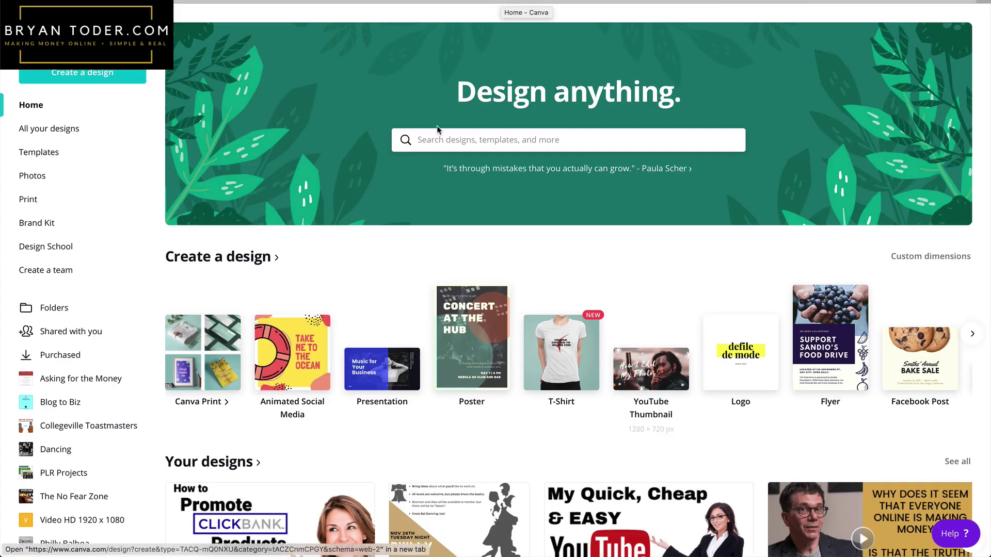
scroll(293, 352, down, 3)
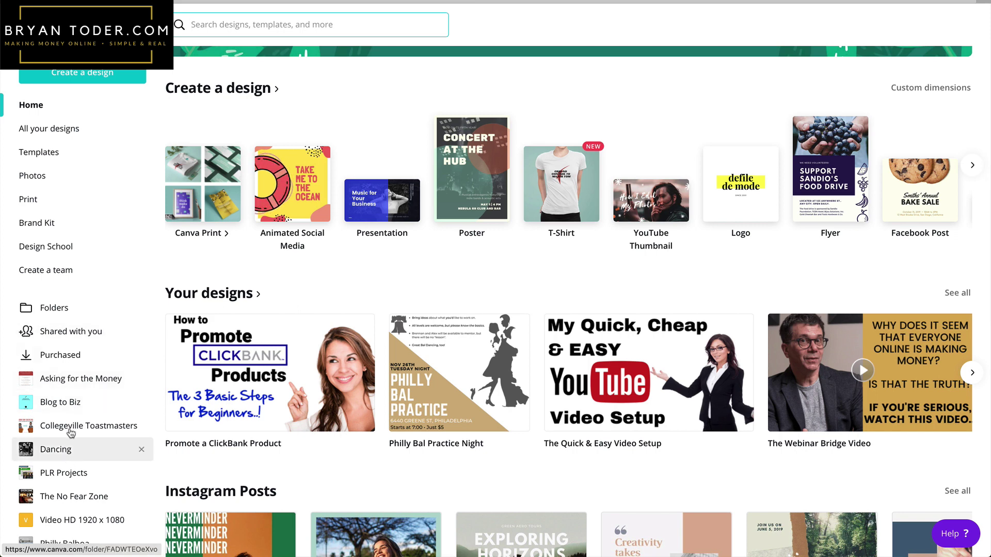
click(70, 381)
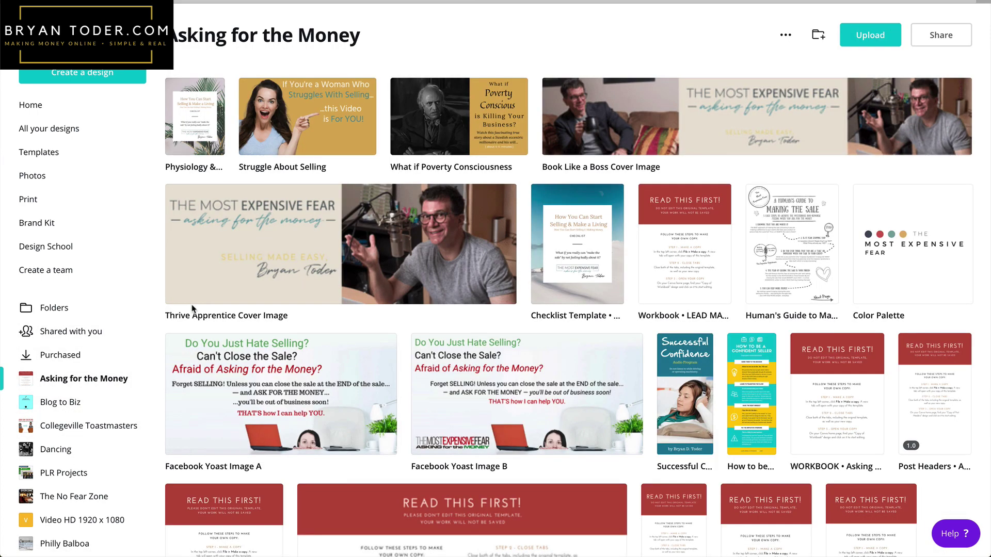
click(61, 454)
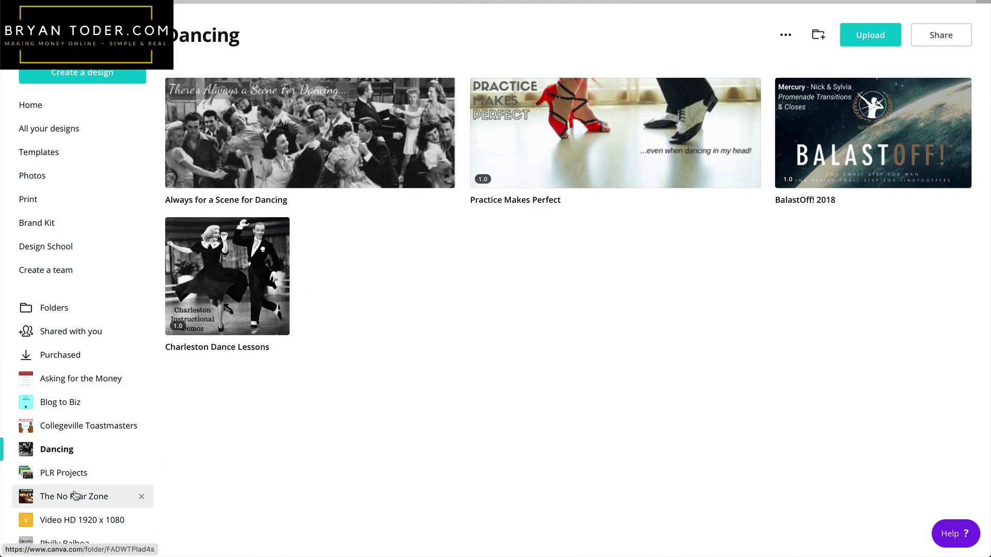
click(76, 519)
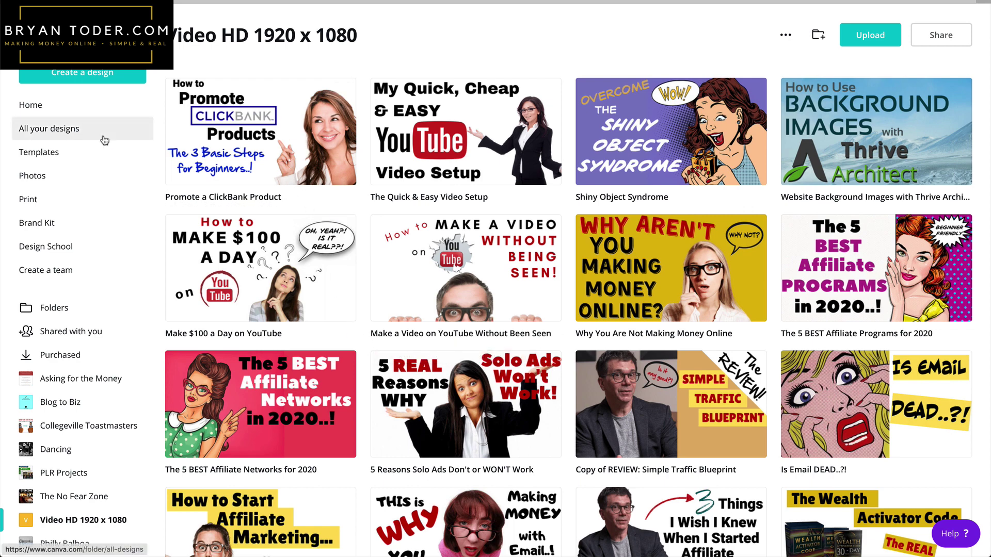
click(125, 161)
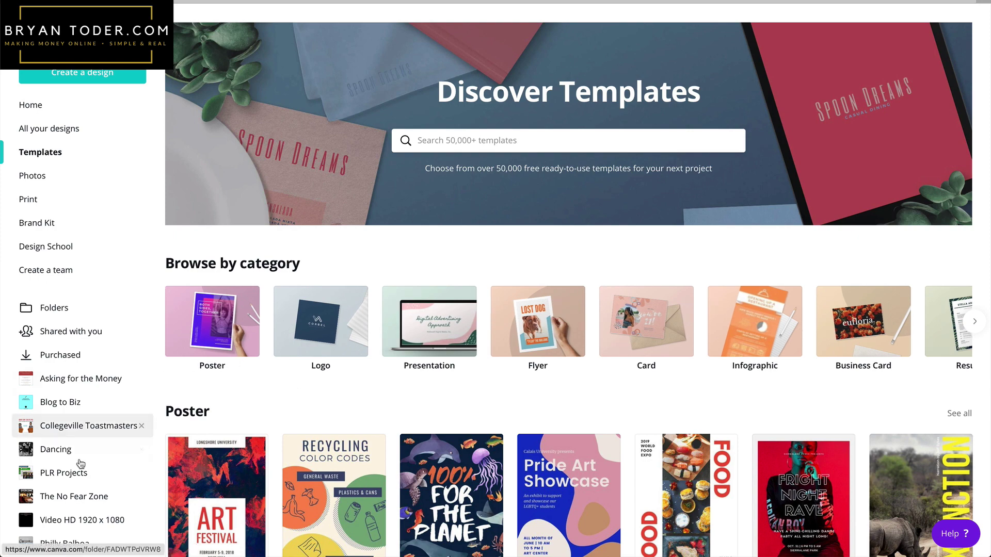
click(71, 521)
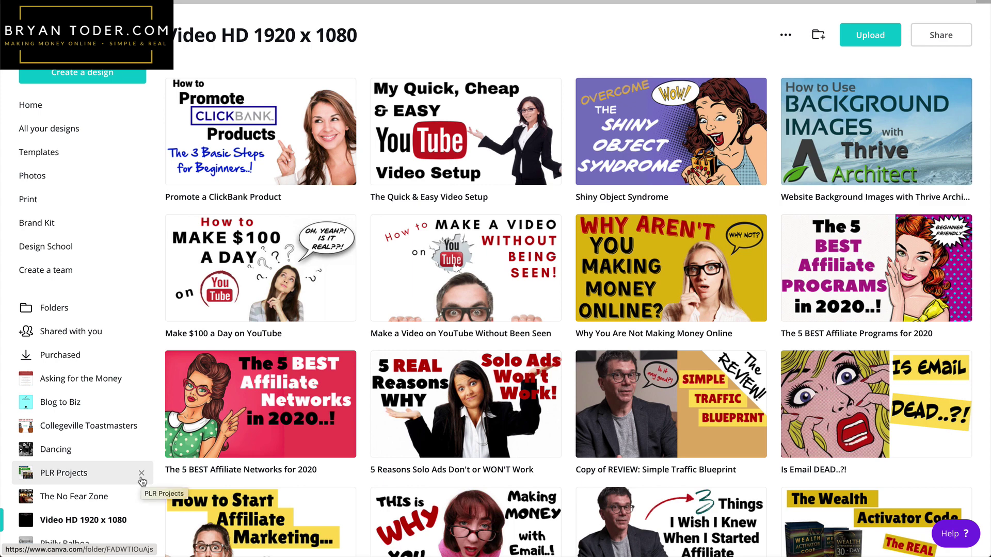
Find Video Thumbnail TEMPLATE among all designs and move it to the Video HD 1920 x 1080 folder.
click(39, 128)
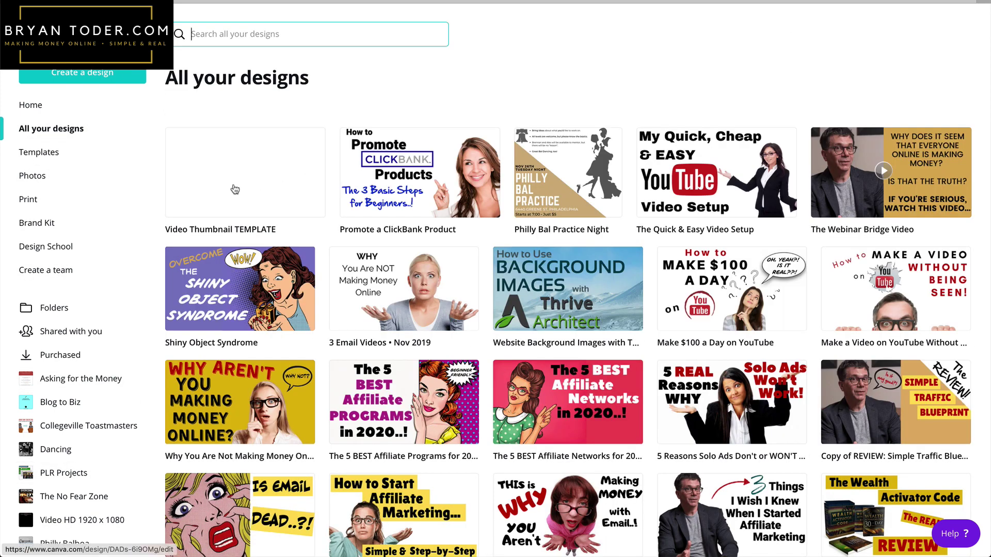
click(312, 143)
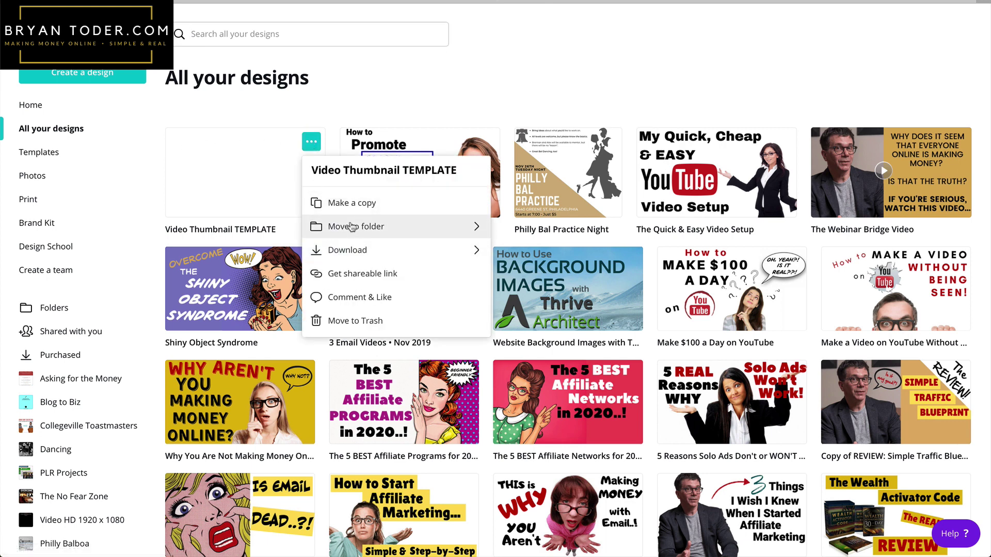
click(459, 228)
scroll(403, 361, down, 5)
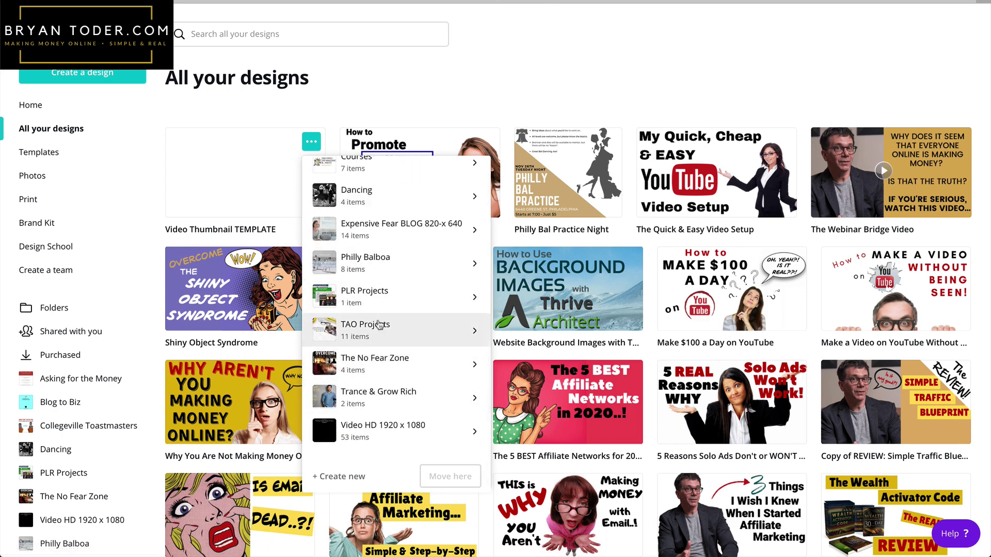
click(387, 431)
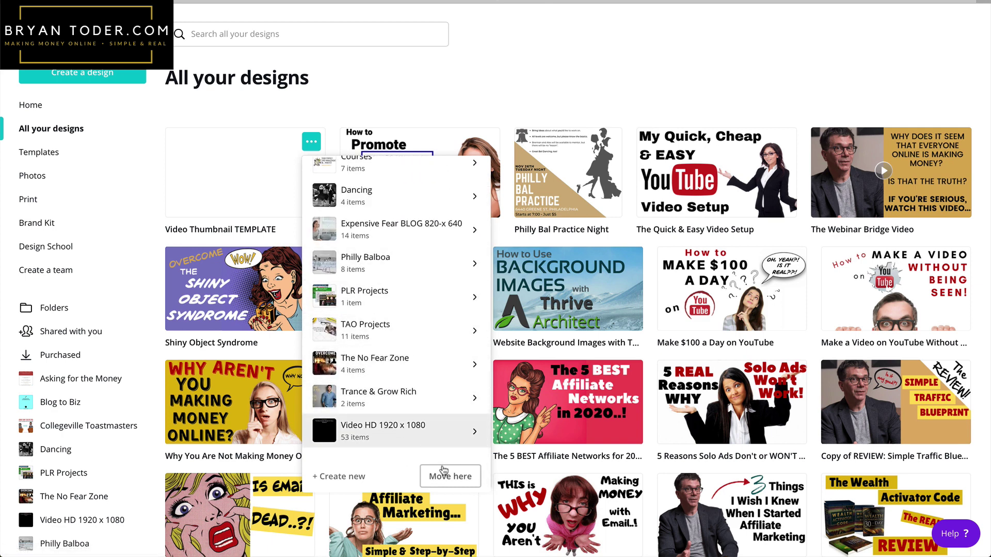
click(450, 477)
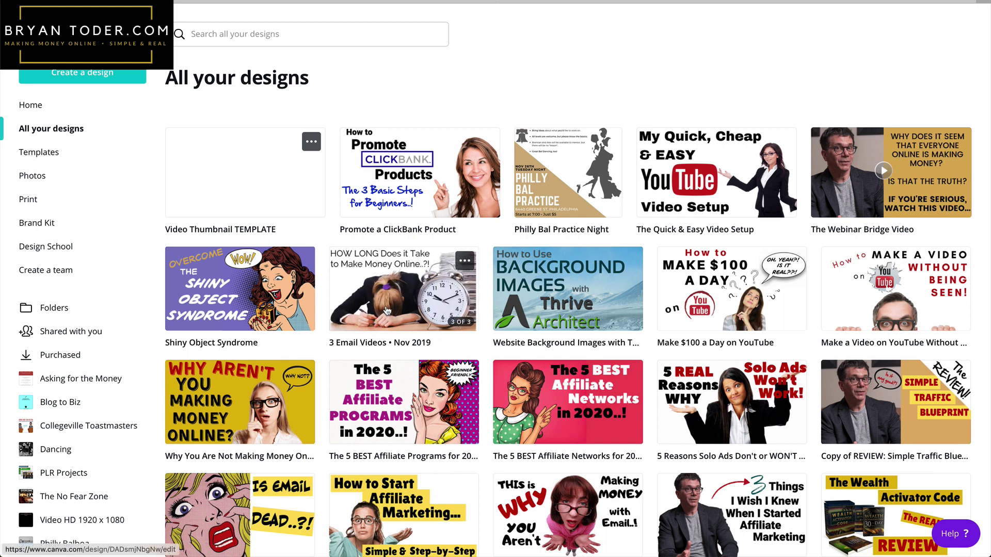
Make a copy of Video Thumbnail TEMPLATE in the Video HD 1920 x 1080 folder.
click(47, 526)
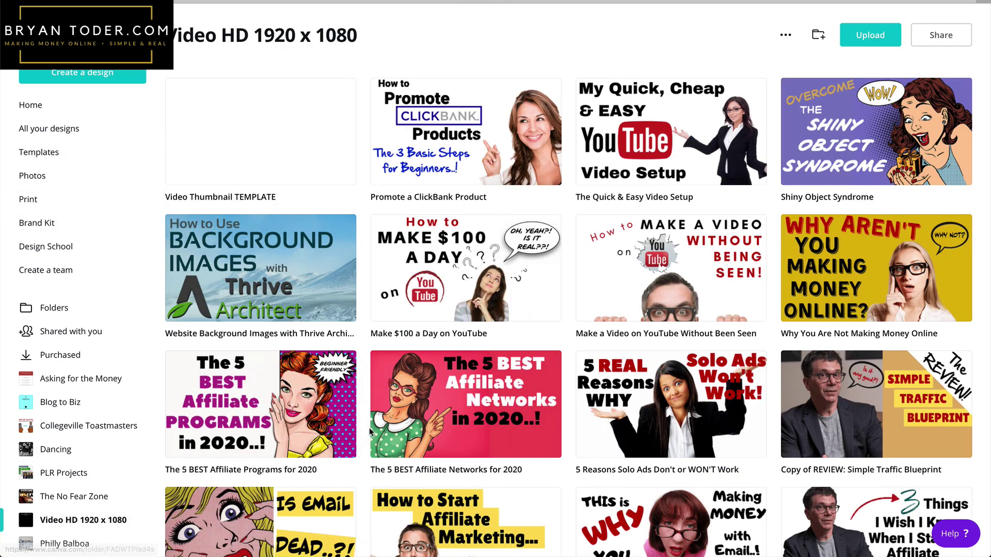
mouse_move(354, 239)
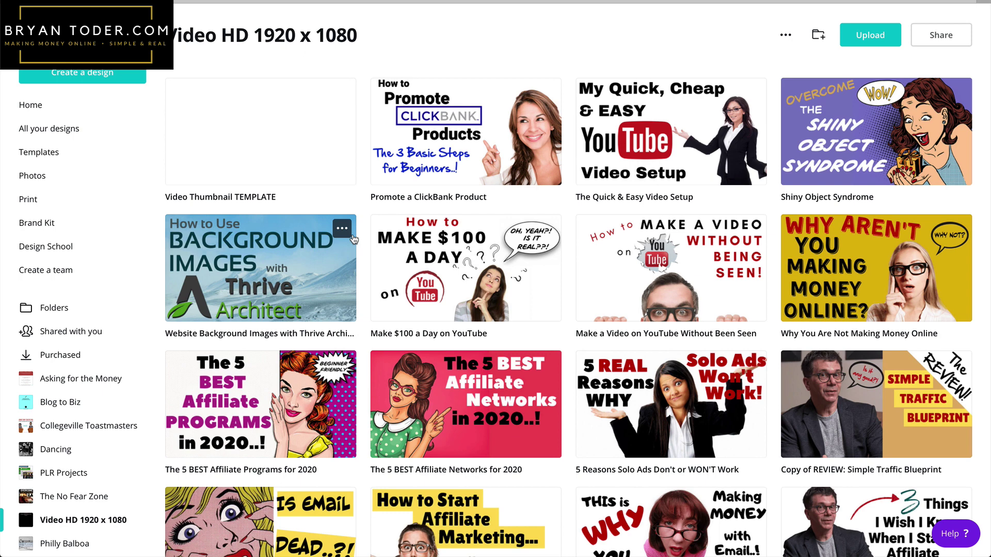
mouse_move(343, 93)
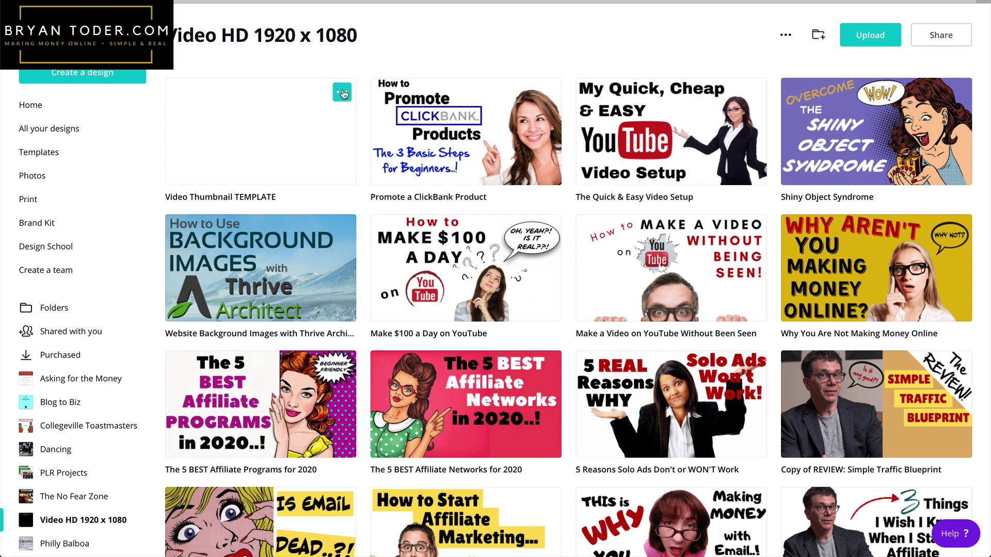
click(342, 93)
click(356, 153)
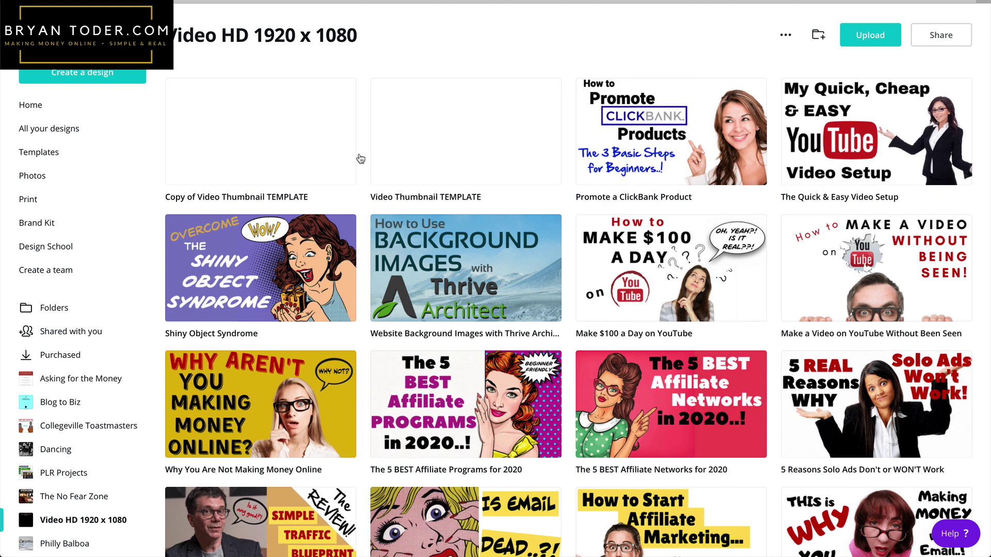
Open the copied template for editing and rename it as "Making a Video Thumbnail".
click(239, 162)
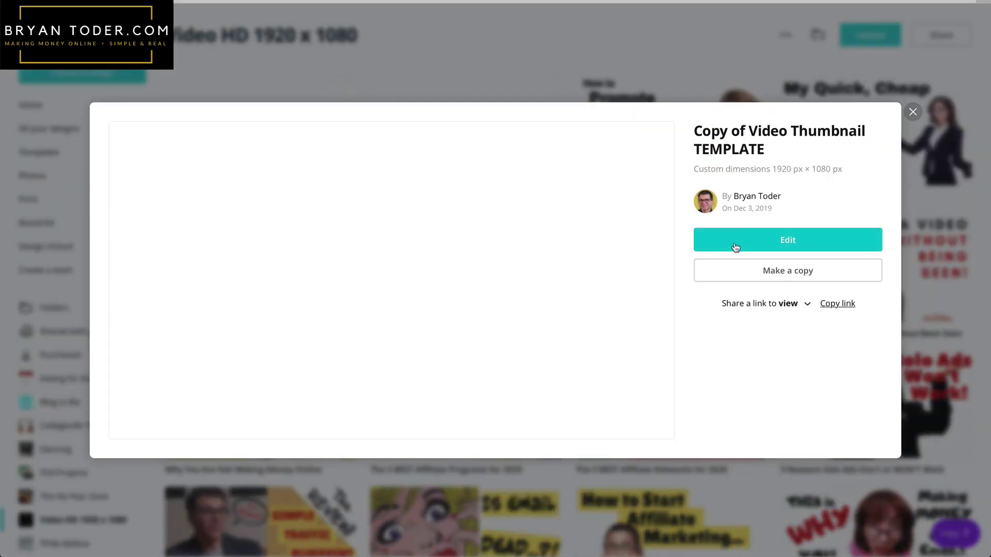
click(735, 246)
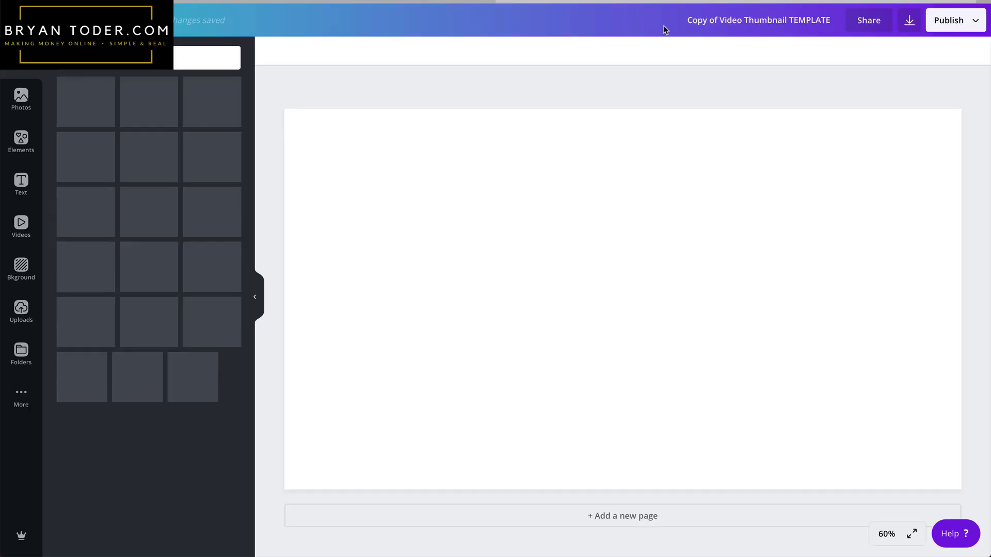
click(695, 20)
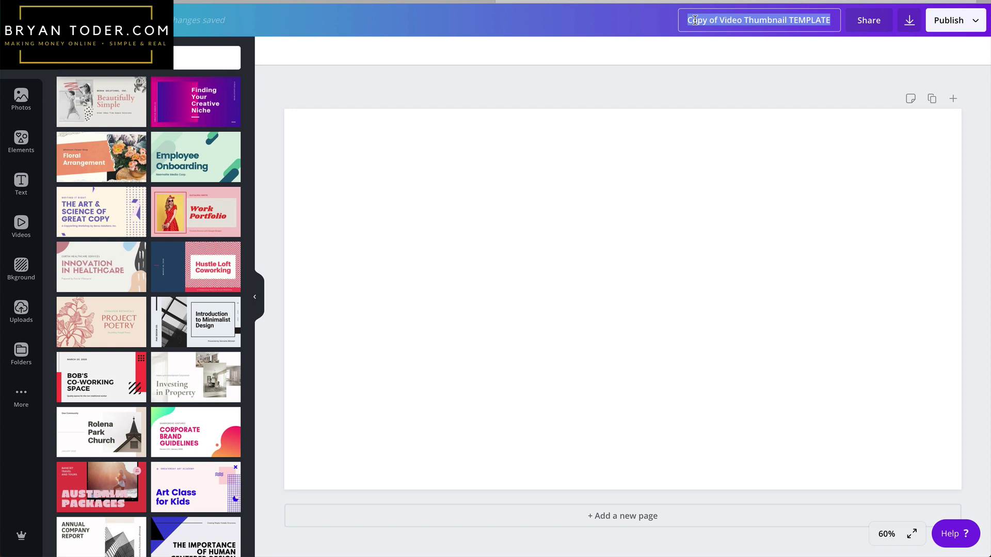
text(Making a V)
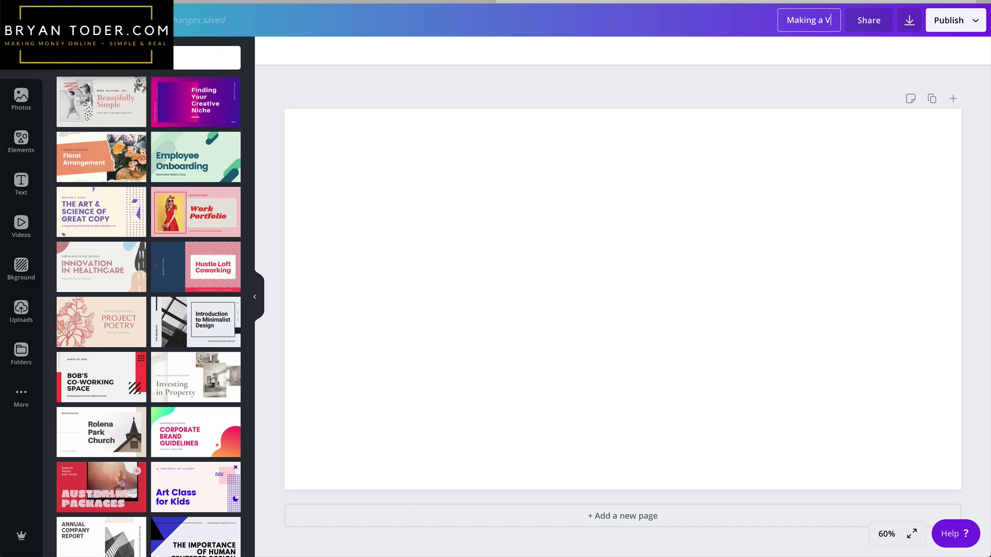
text(ideo Thum)
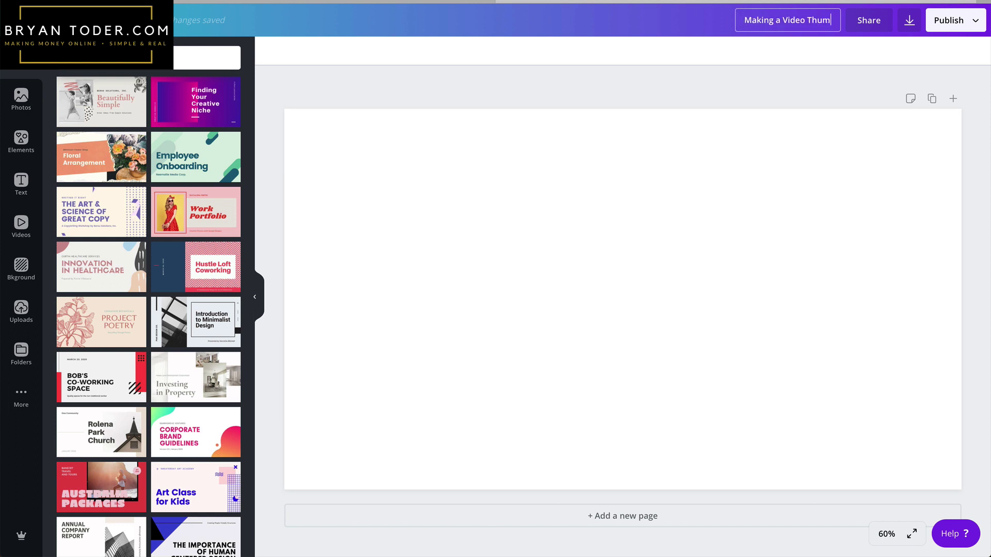
text(bnail)
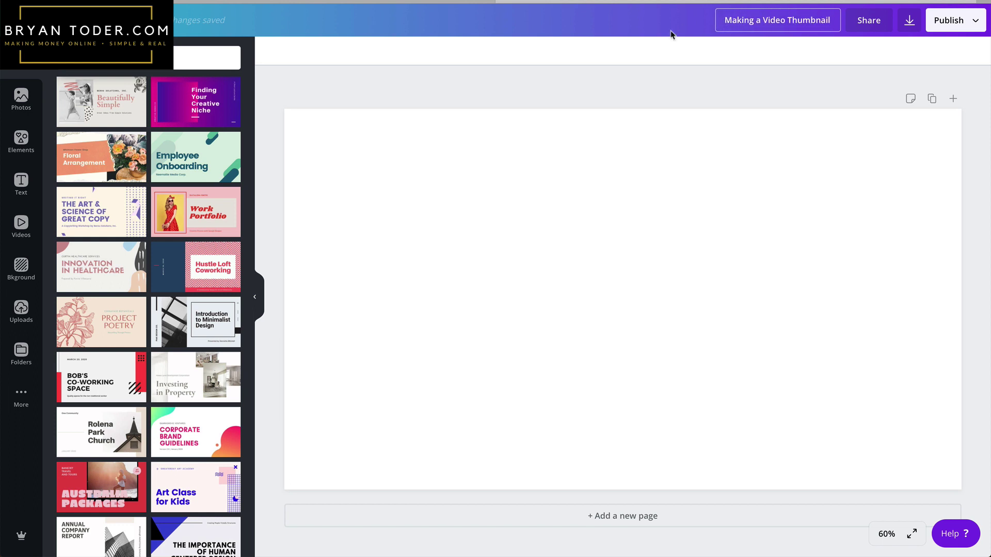
click(649, 45)
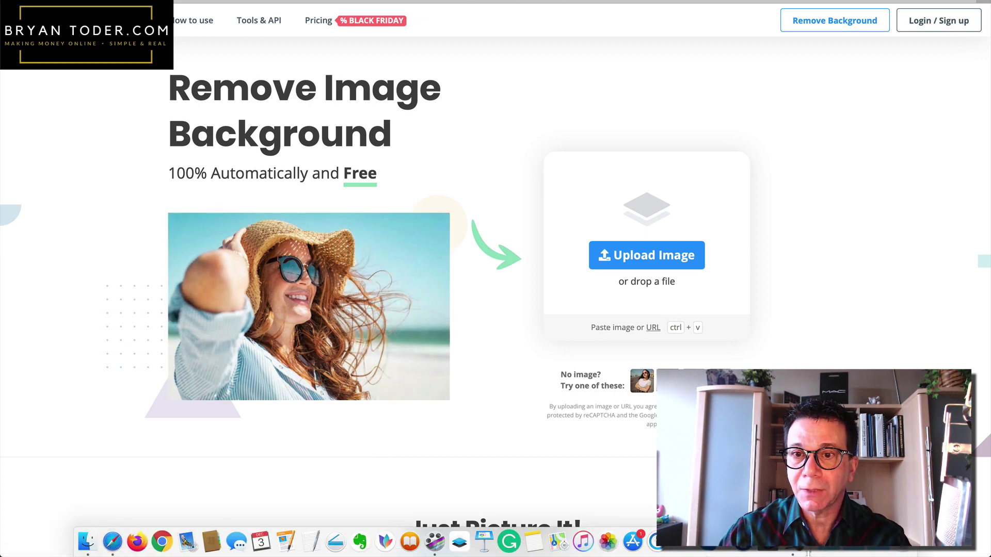
Upload IMG_4036.jpeg from the Downloads folder to the background removal site to cut out the person.
click(876, 551)
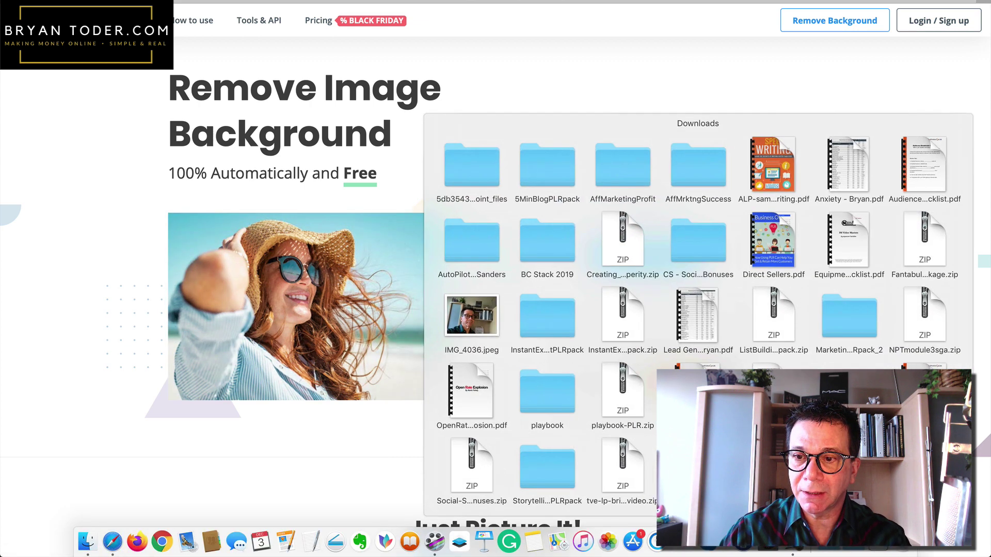
drag(487, 329, 615, 243)
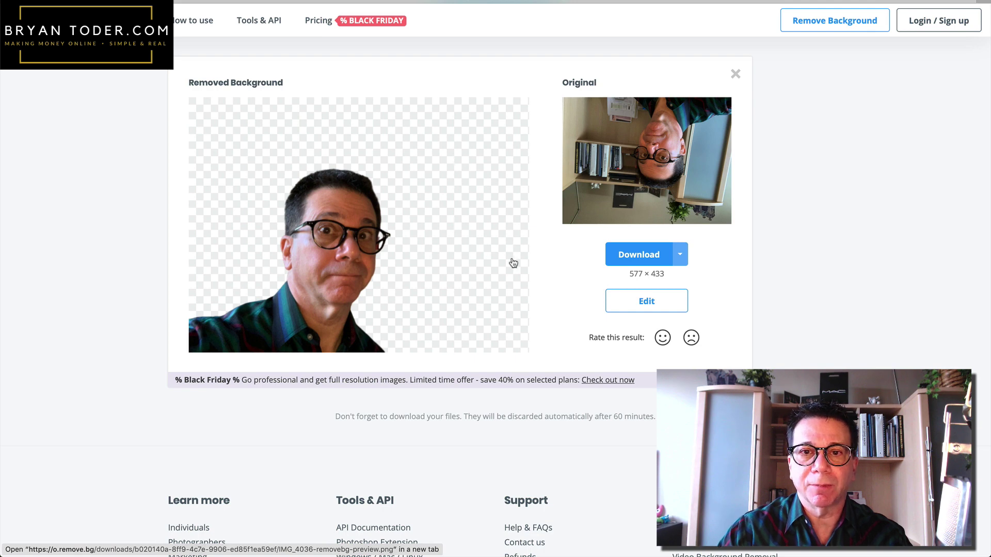
Open the cut-out photo for erase/restore editing and reduce the eraser's brush size.
click(647, 302)
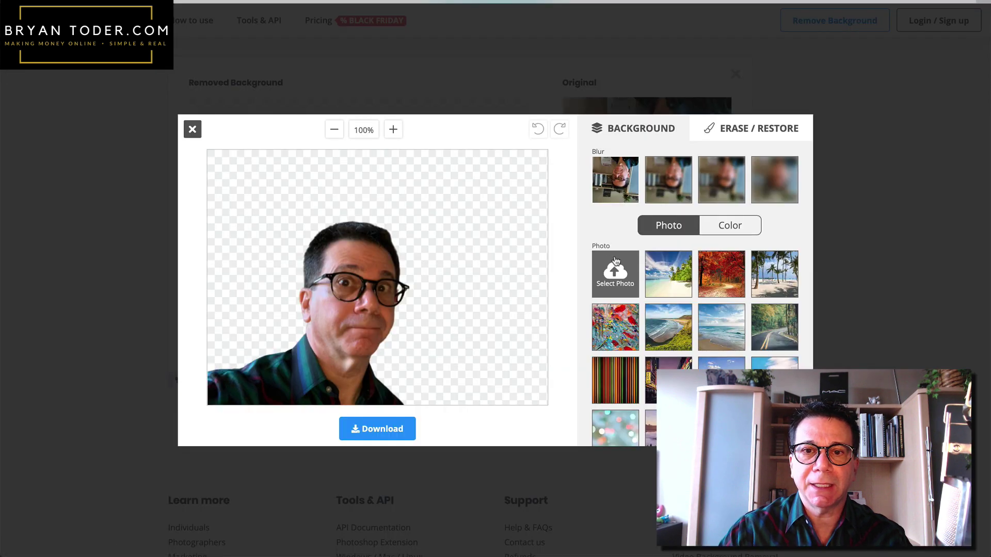
click(744, 130)
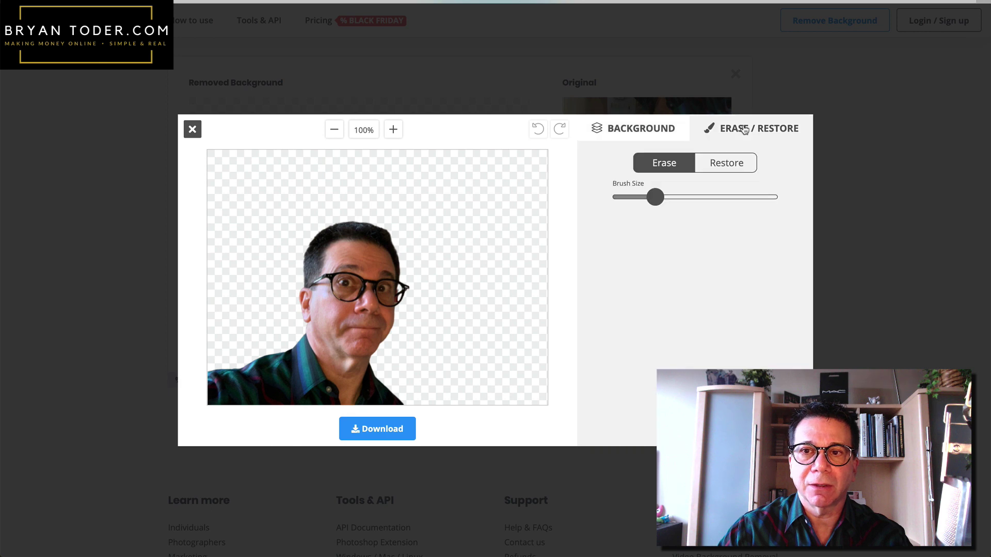
mouse_move(654, 197)
mouse_down()
mouse_move(679, 202)
mouse_move(644, 203)
mouse_up()
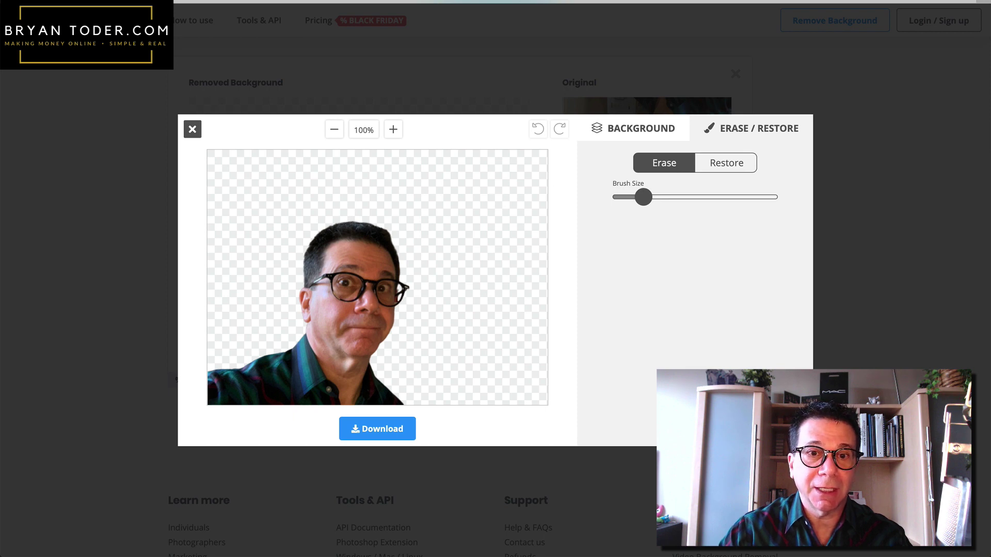
Try erasing the top of the hair and painting it back with Restore, reducing the brush to its smallest size for finer erasing.
mouse_move(380, 230)
mouse_down()
mouse_move(408, 236)
mouse_move(327, 228)
mouse_move(383, 233)
mouse_up()
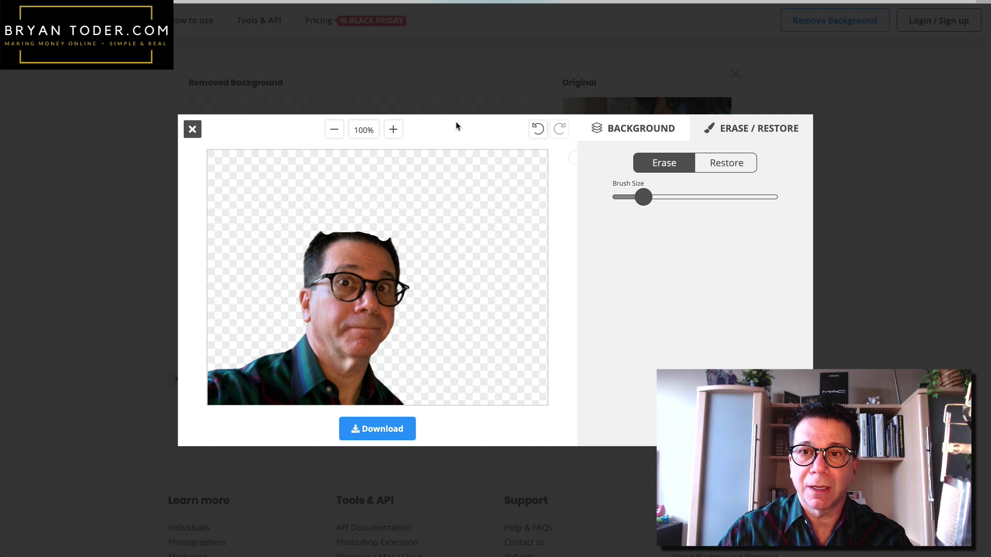
click(394, 129)
click(394, 130)
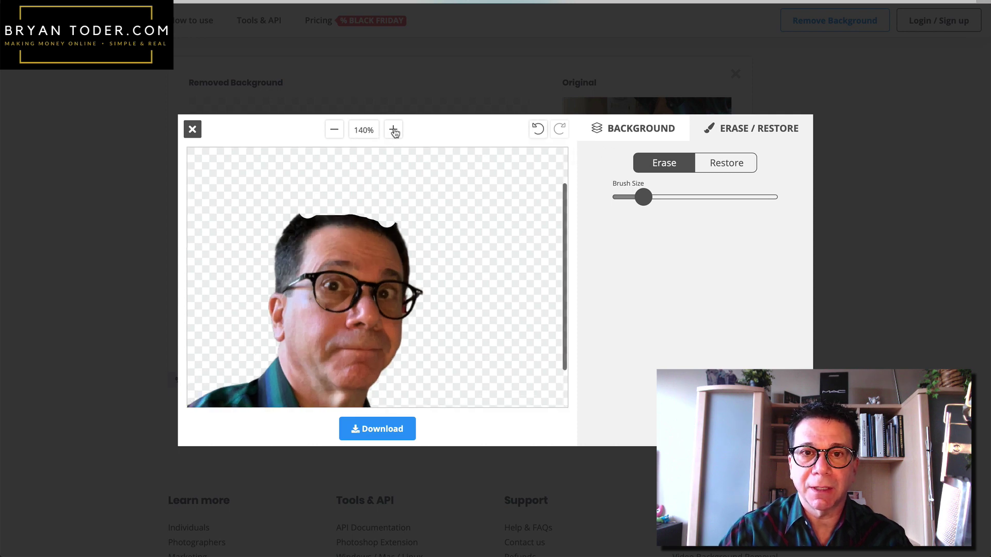
click(723, 162)
mouse_move(382, 235)
mouse_down()
mouse_move(393, 226)
mouse_move(368, 216)
mouse_move(285, 224)
mouse_move(333, 205)
mouse_move(379, 209)
mouse_move(411, 247)
mouse_up()
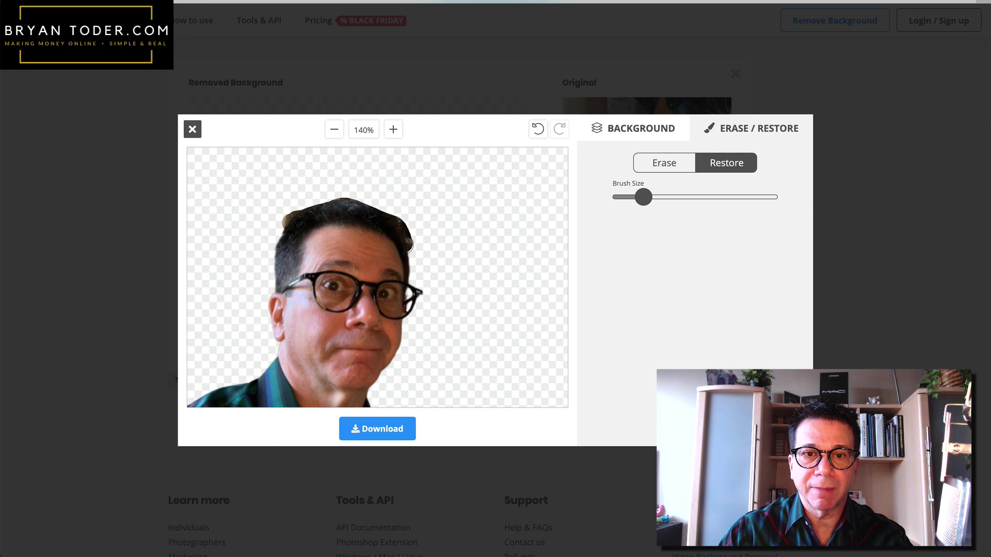
drag(643, 197, 615, 197)
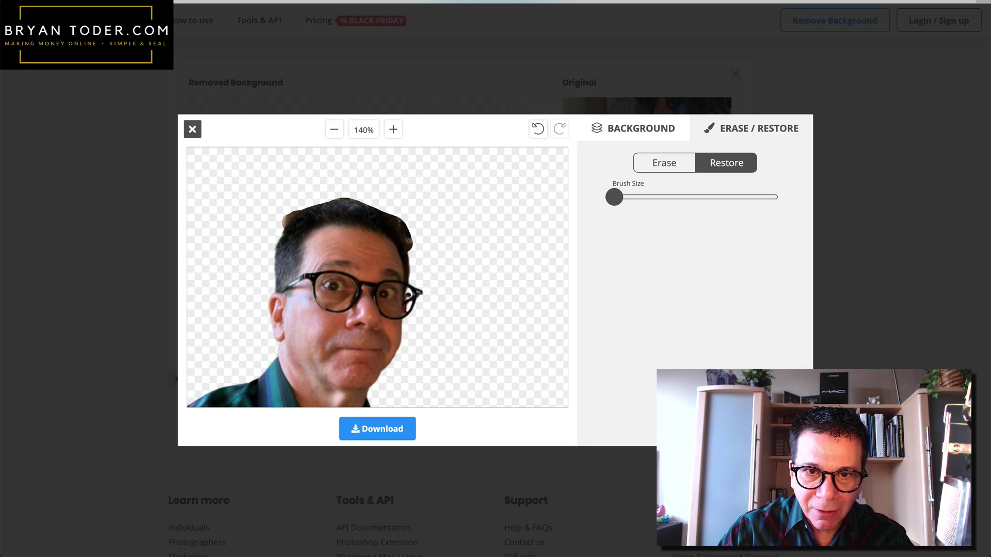
click(672, 168)
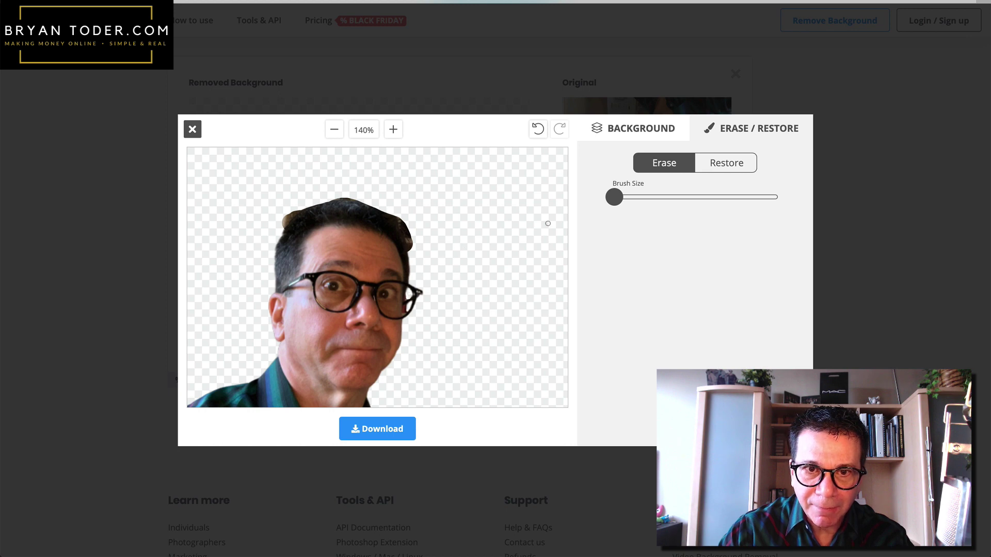
Undo all erase and restore strokes on the cut-out photo.
click(538, 134)
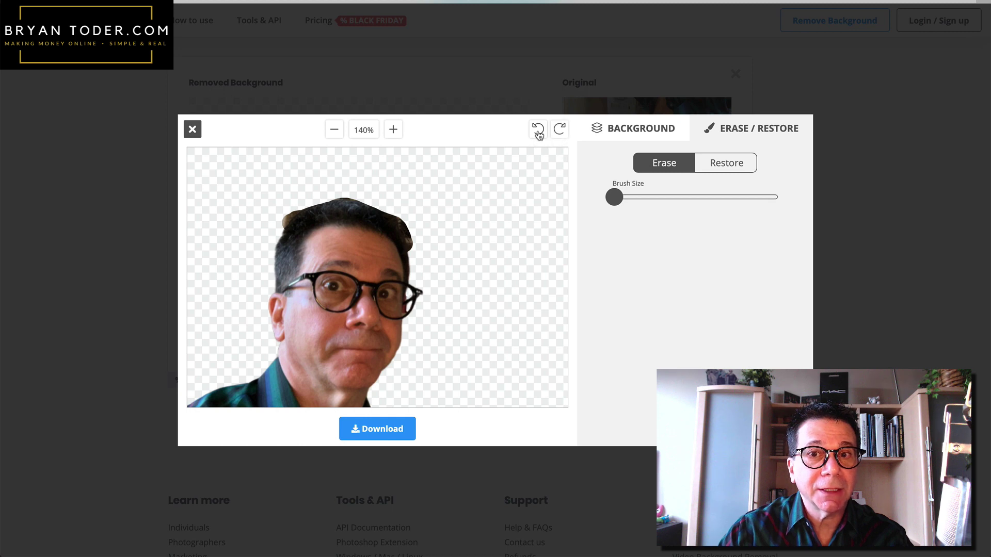
click(538, 134)
click(539, 134)
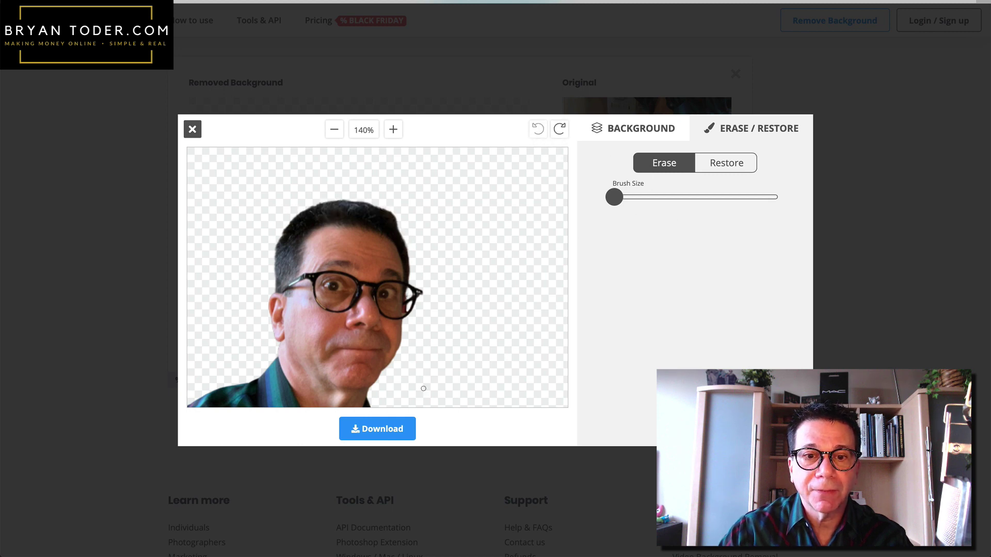
Download the background-free cut-out image.
click(389, 434)
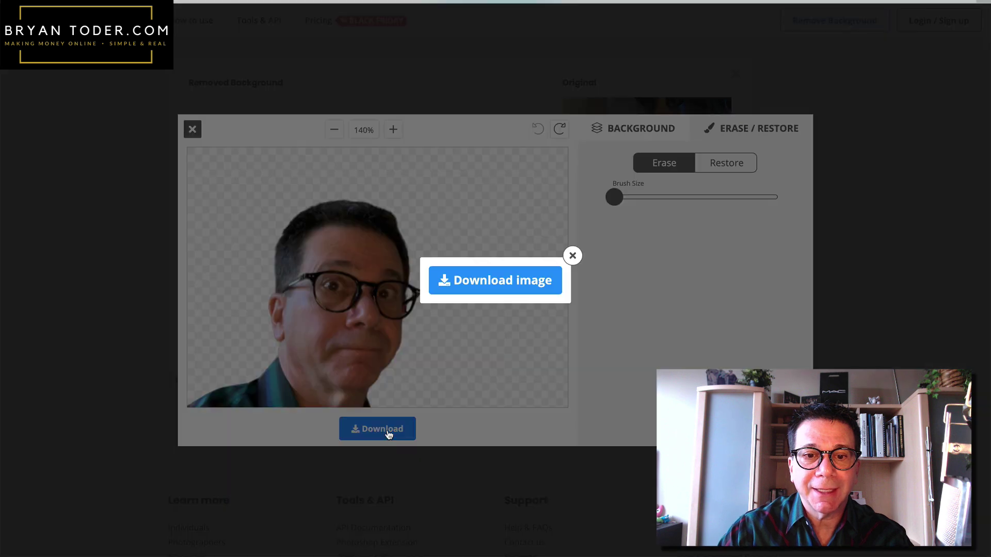
click(497, 282)
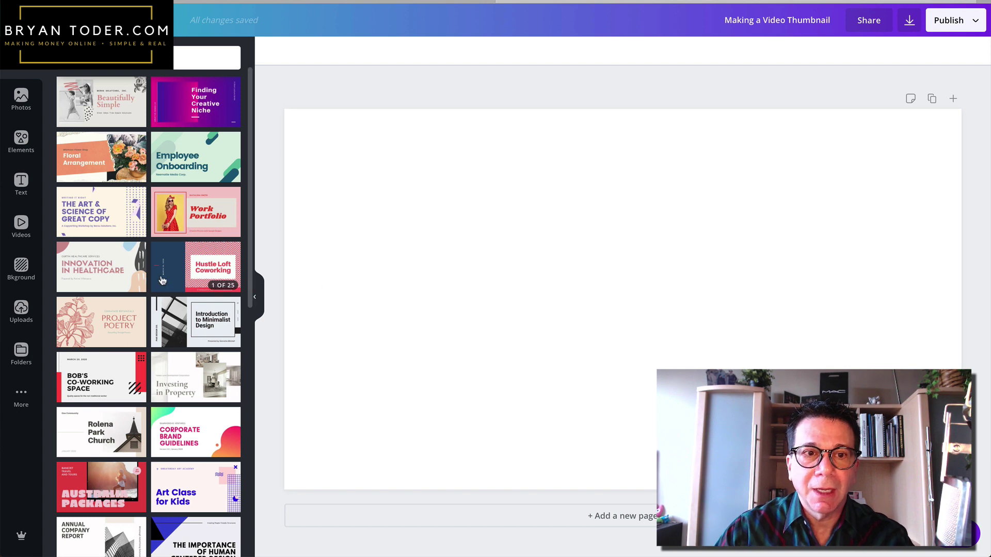
In Canva, upload the background-free IMG_4036 PNG from the Downloads folder and add it to the Making a Video Thumbnail page.
click(20, 311)
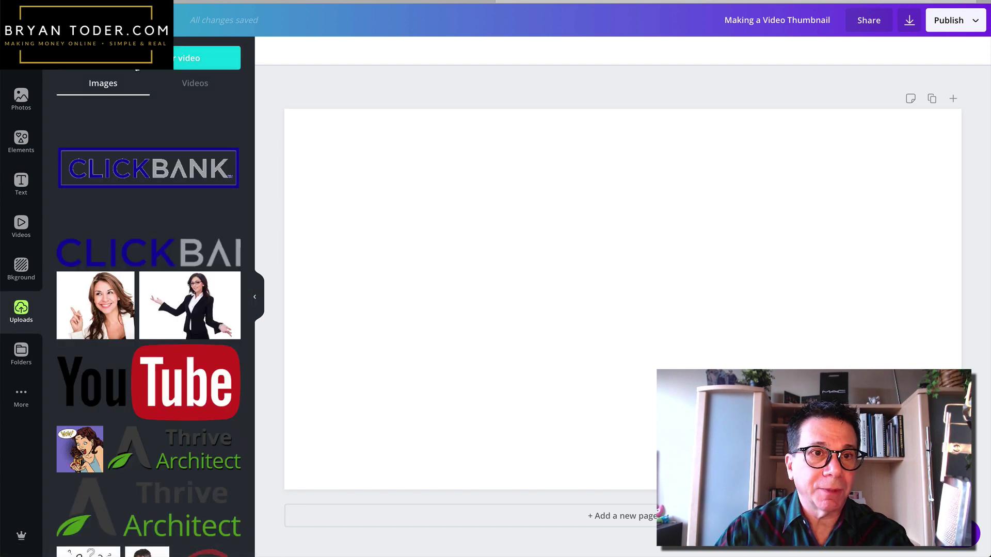
click(137, 66)
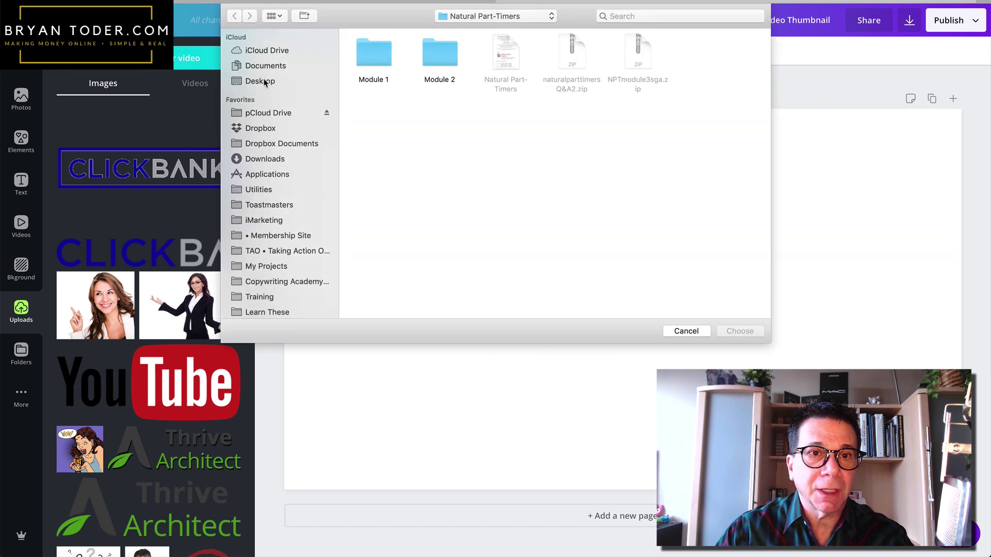
click(265, 159)
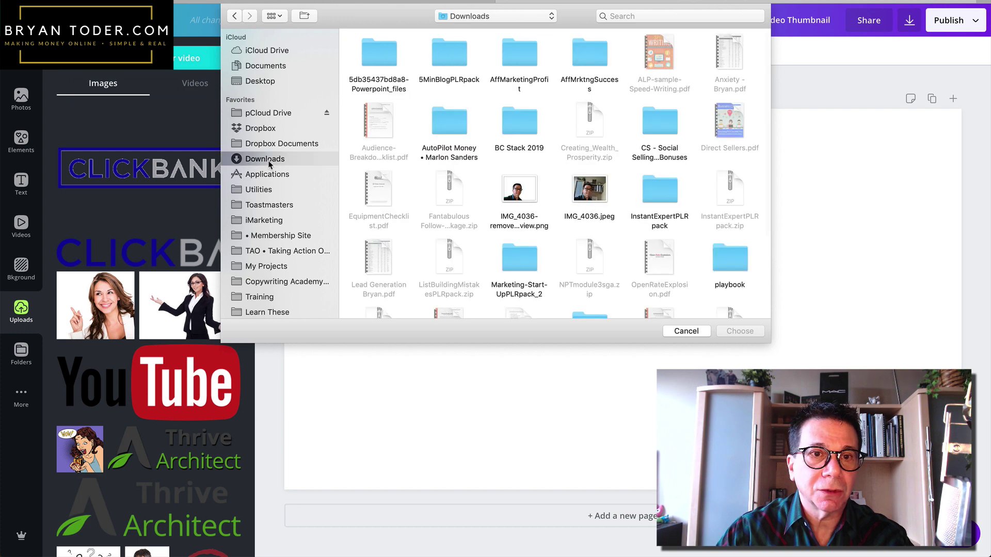
double_click(530, 192)
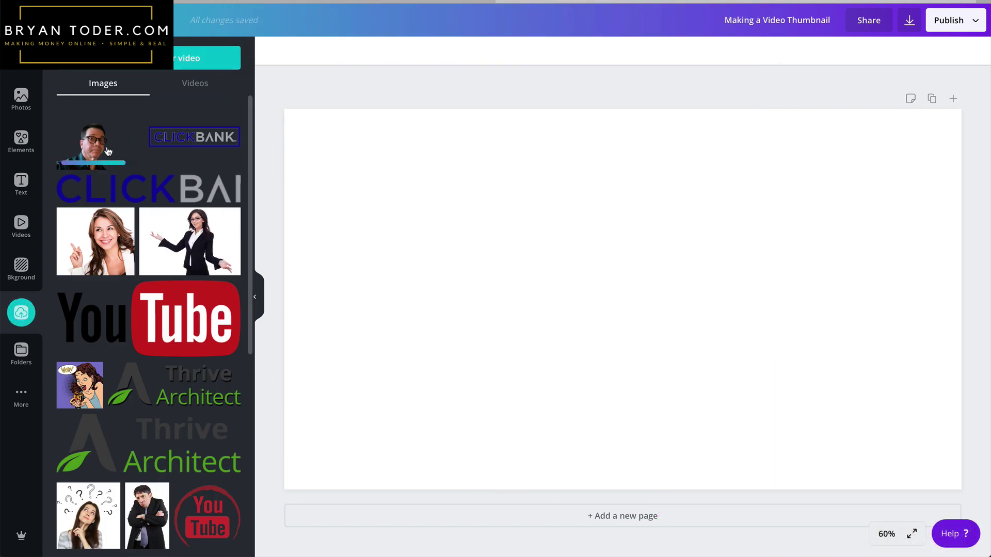
click(107, 151)
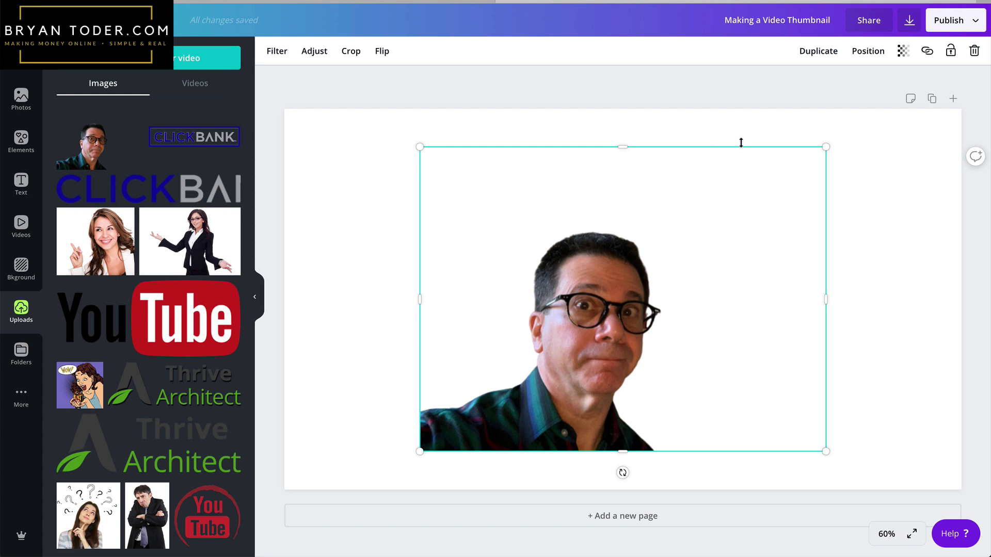
Enlarge the cut-out photo slightly on the page and flip it horizontally.
mouse_move(825, 148)
mouse_down()
mouse_move(804, 155)
mouse_move(914, 73)
mouse_move(824, 134)
mouse_up()
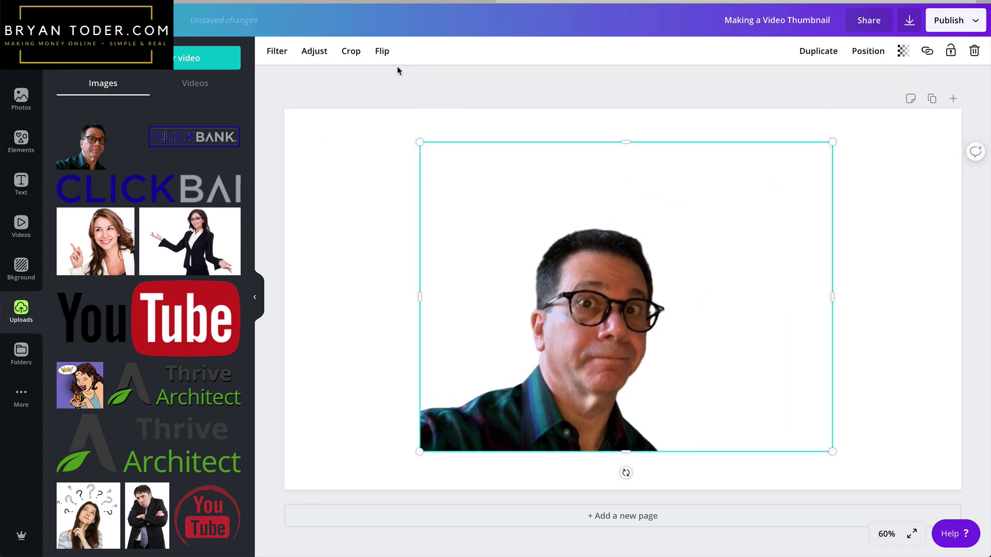
click(383, 54)
click(433, 83)
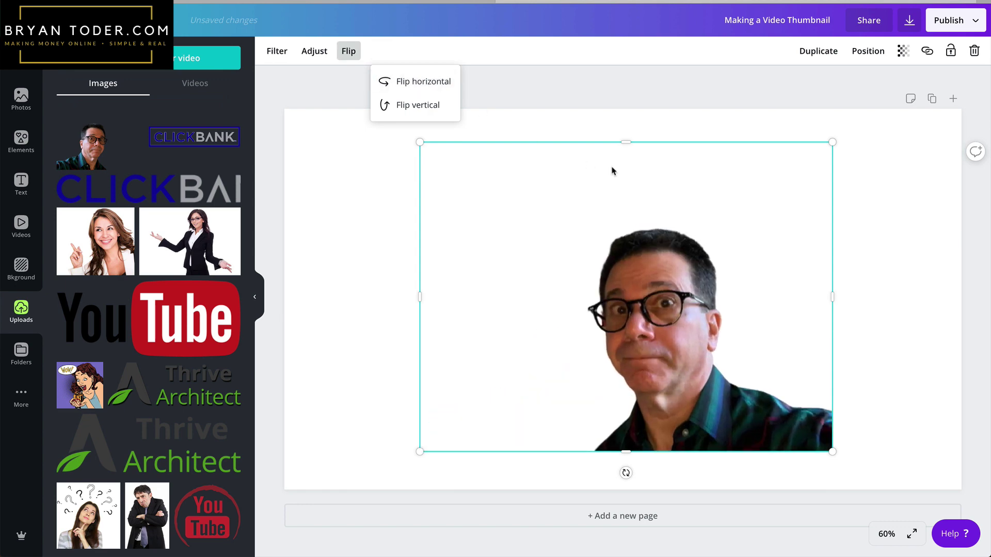
click(399, 160)
click(513, 223)
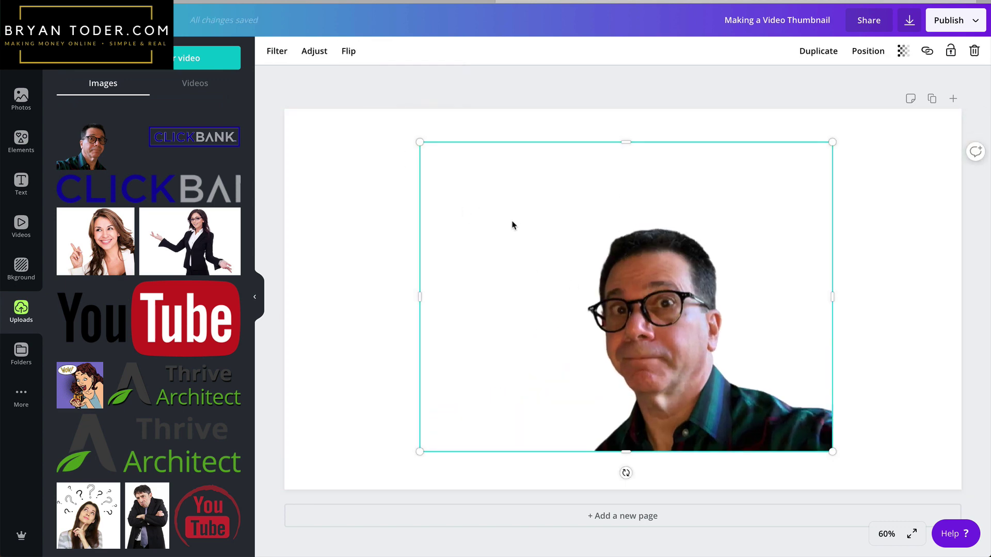
Align the photo with the page's lower-right corner and enlarge it until its frame extends past the page's upper edge.
drag(513, 224, 639, 261)
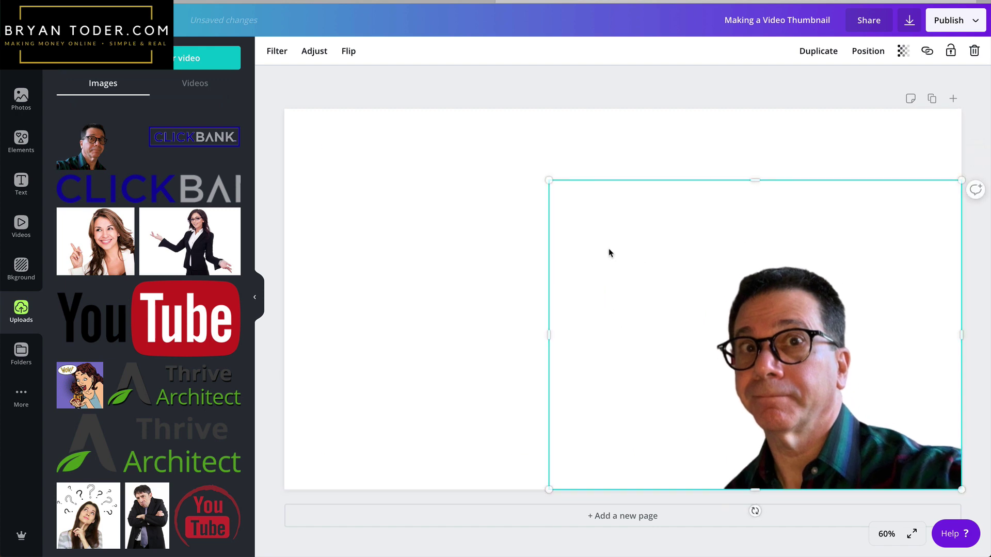
drag(548, 181, 416, 82)
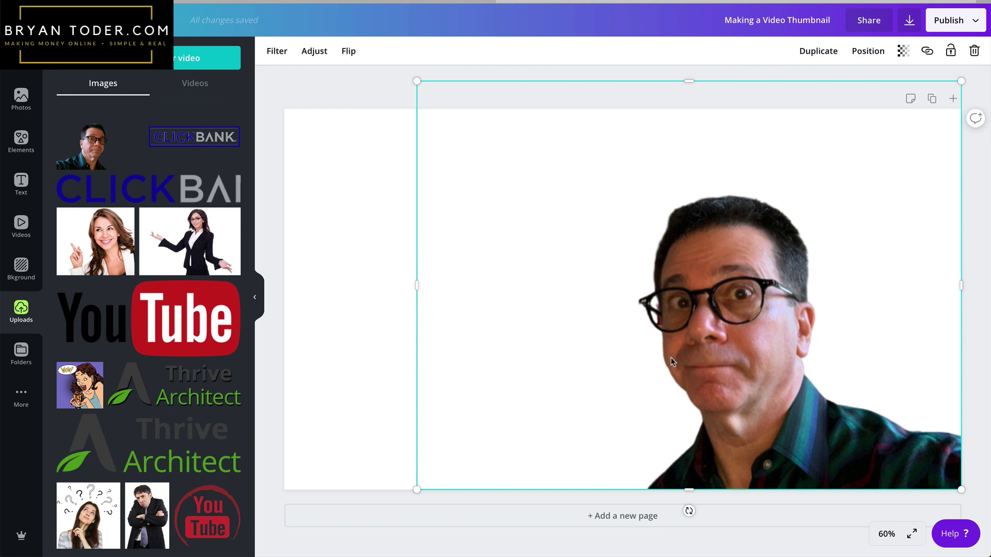
Try the photo at the page's left edge, outline the empty lower-right corner, and return the photo to that corner.
drag(698, 343, 281, 343)
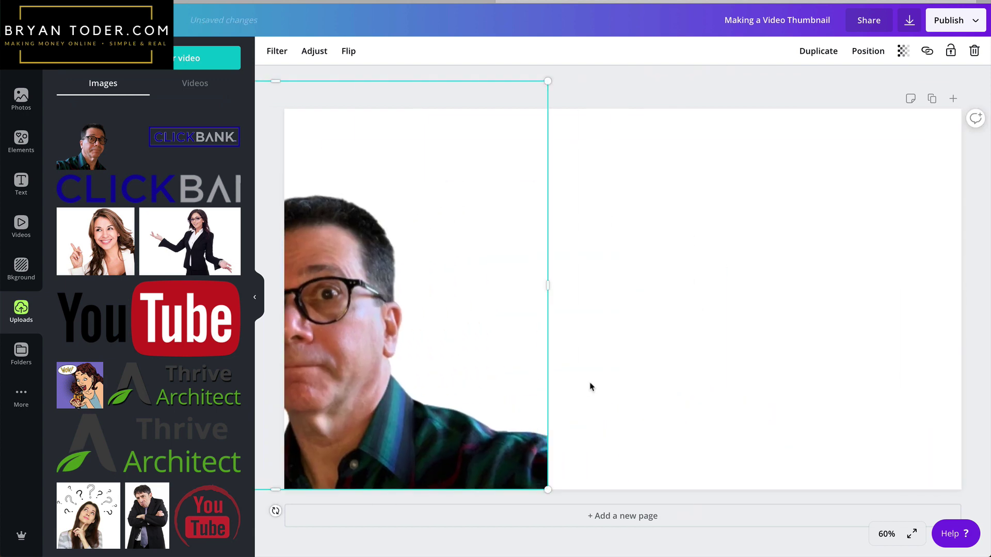
drag(659, 336, 961, 491)
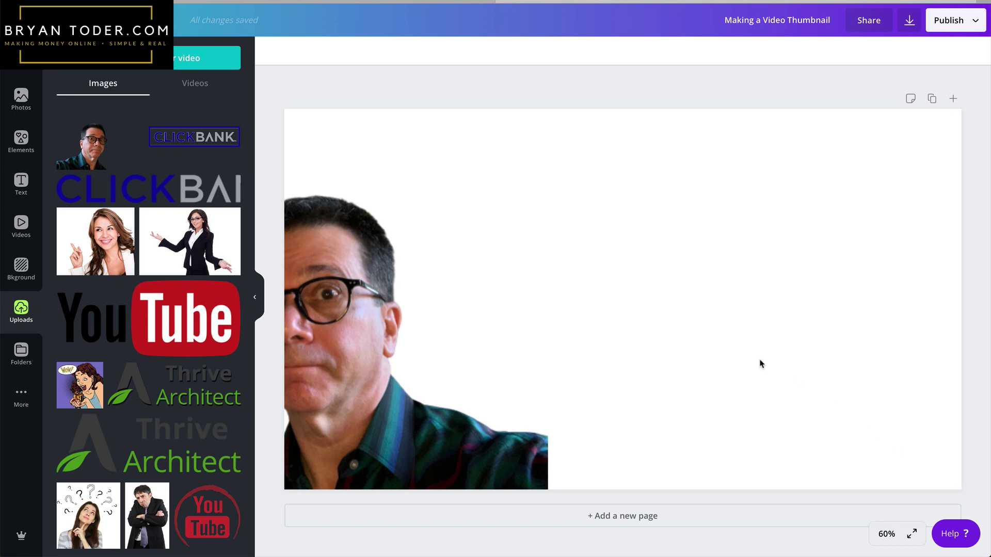
drag(758, 360, 963, 495)
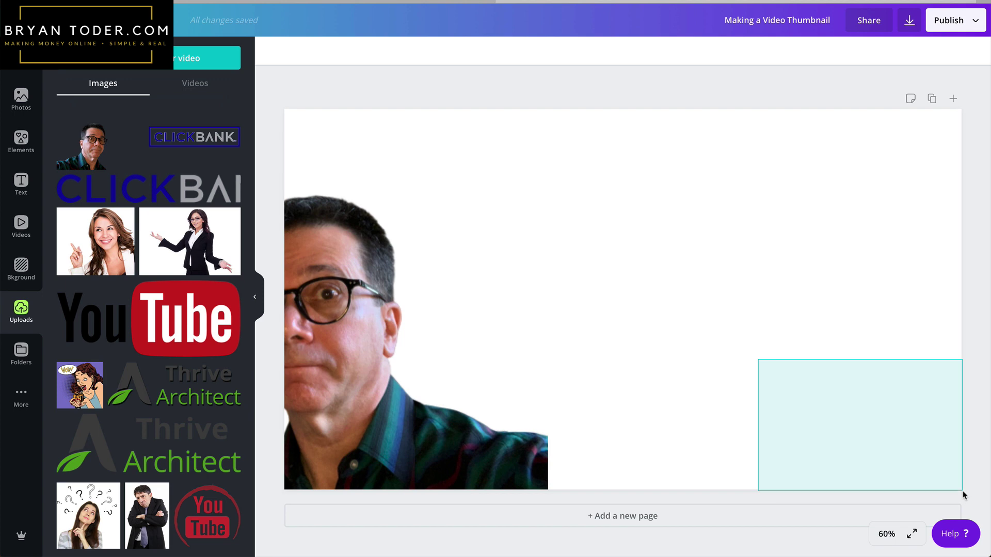
drag(963, 494, 964, 494)
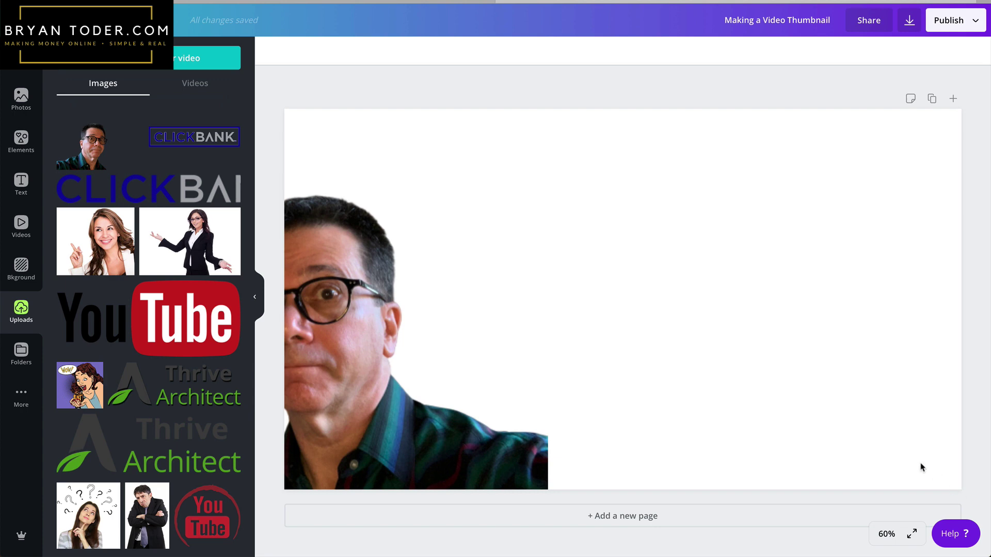
click(455, 454)
drag(457, 457, 868, 456)
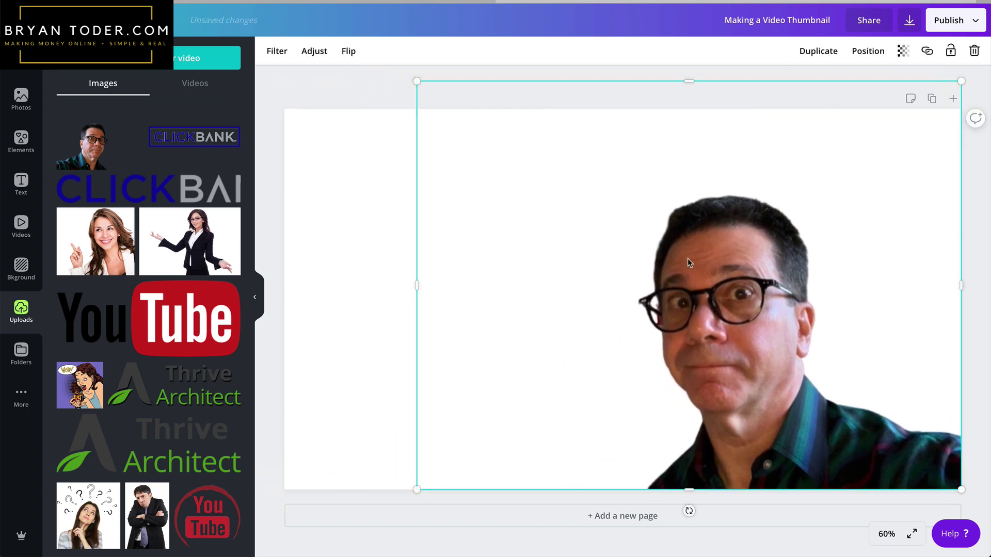
Enlarge the photo a little more, raise its saturation to about 20, and set its blur to -27.
drag(416, 81, 385, 54)
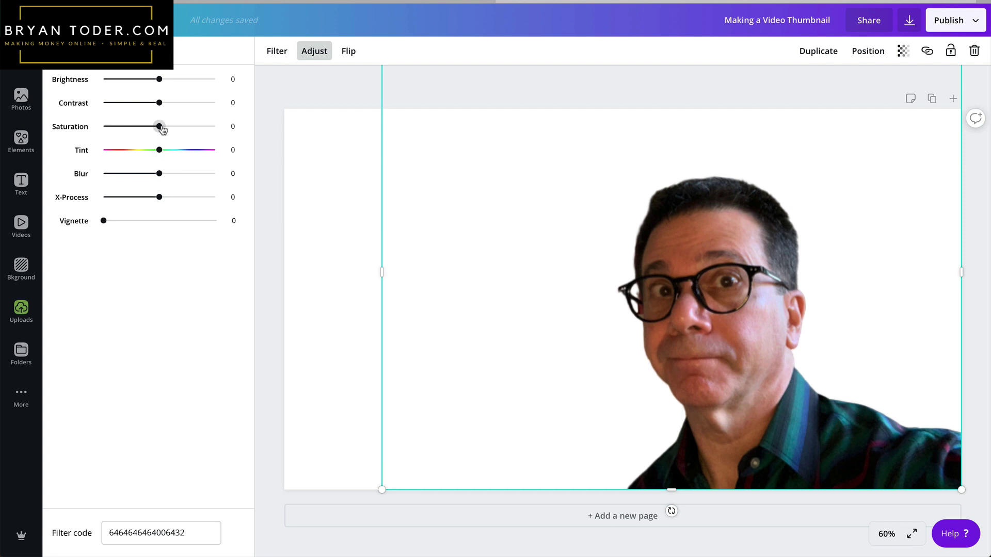
drag(161, 128, 172, 129)
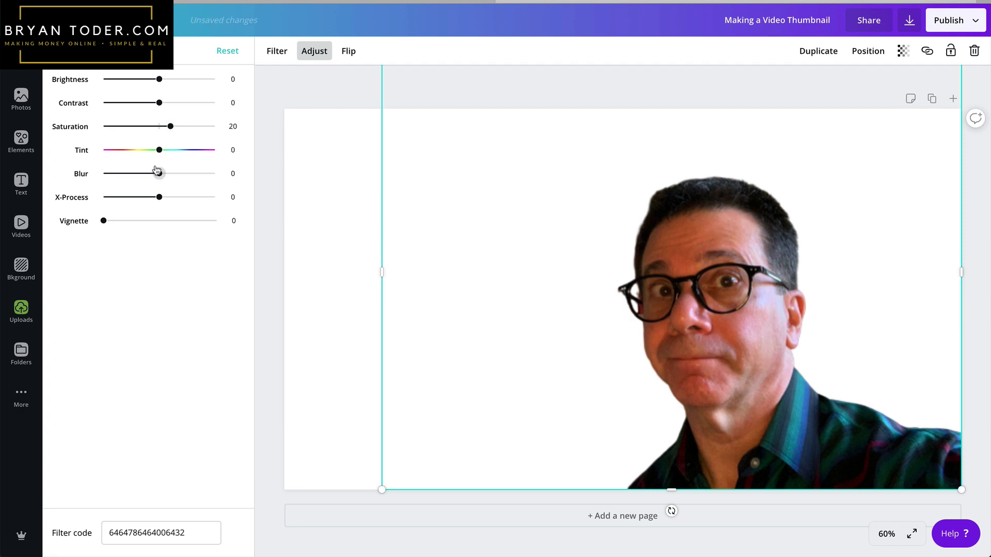
drag(158, 175, 146, 177)
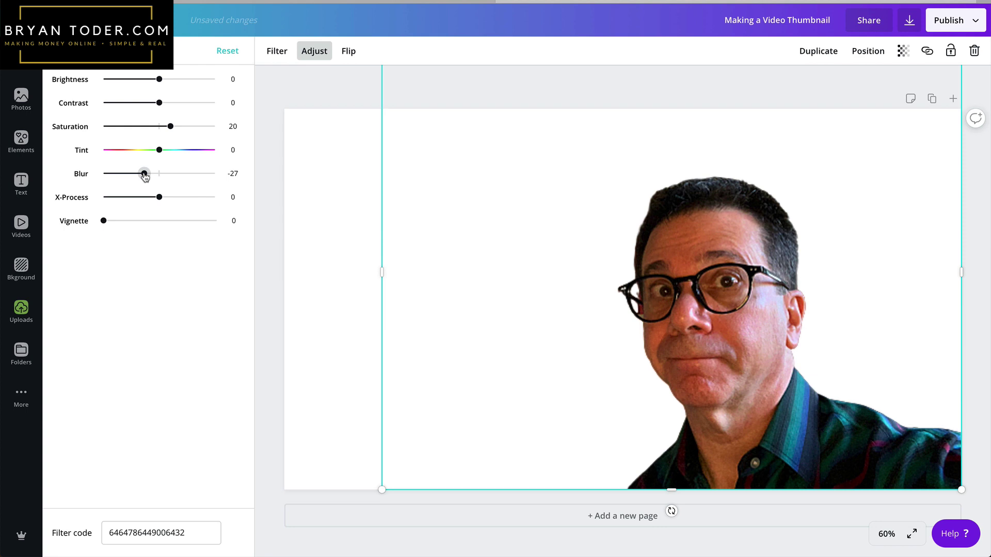
drag(171, 132, 173, 132)
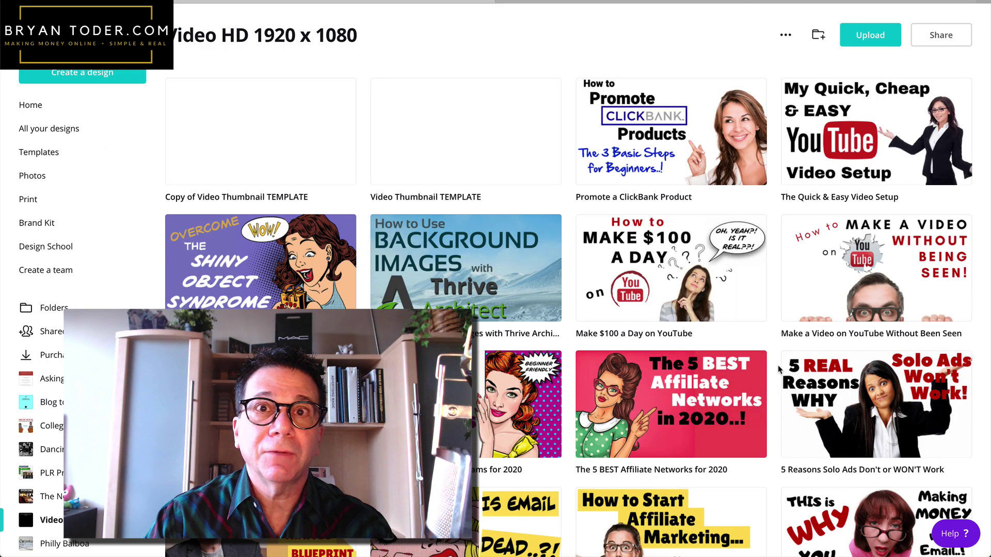
Examine the existing thumbnails in the Video HD 1920 x 1080 folder for layout, text and image ideas.
scroll(779, 369, down, 2)
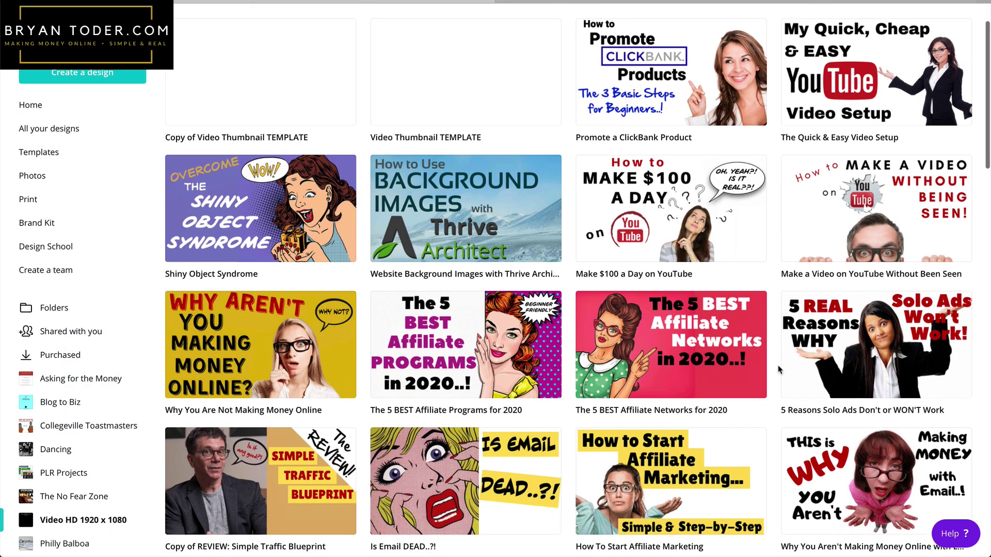
scroll(779, 369, down, 1)
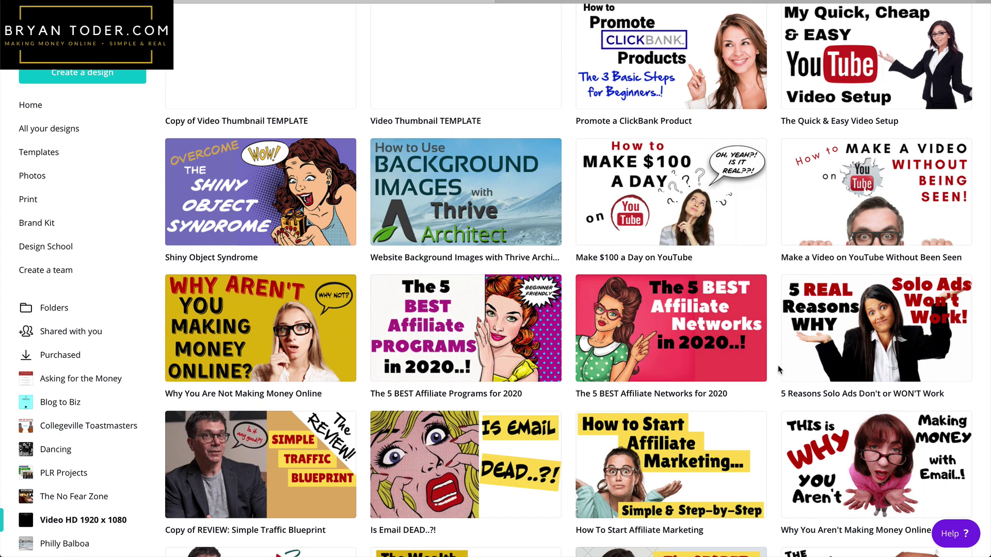
scroll(779, 369, up, 2)
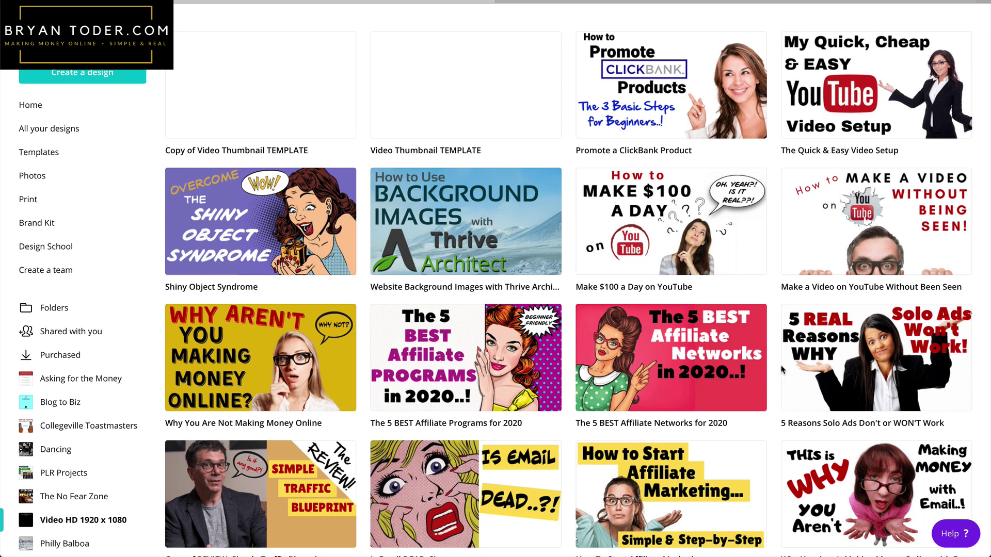
mouse_move(763, 99)
mouse_move(908, 33)
mouse_move(706, 250)
mouse_move(813, 272)
mouse_move(343, 241)
mouse_move(453, 269)
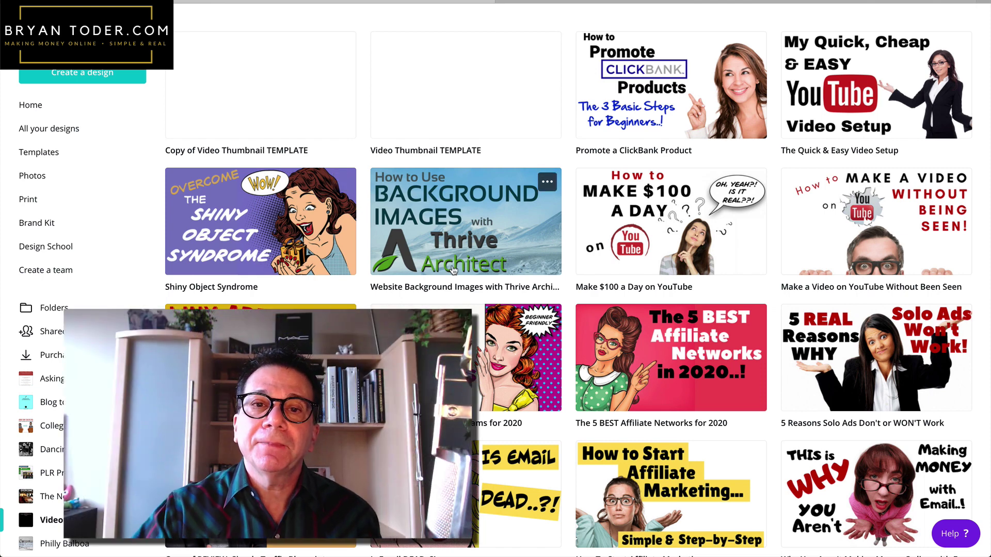
mouse_move(621, 332)
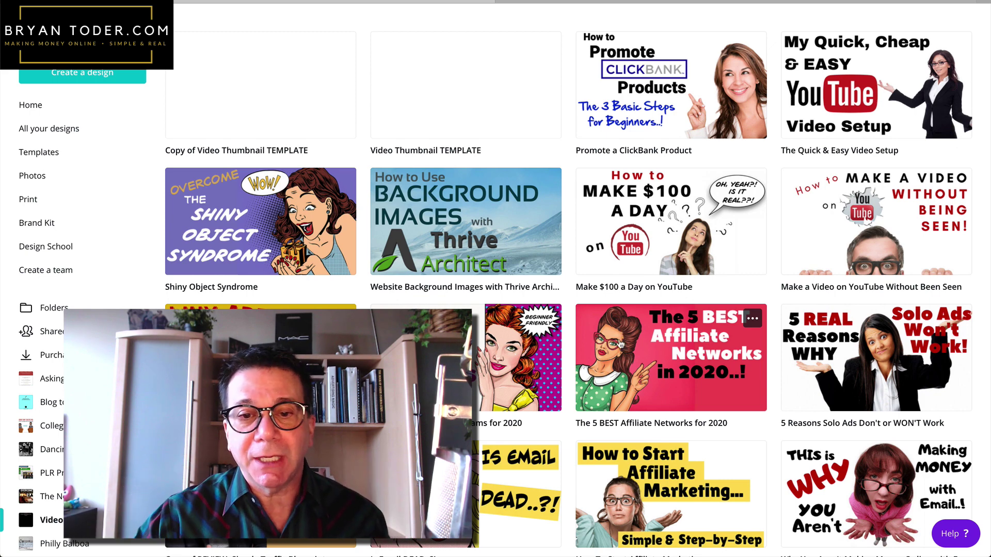
scroll(610, 380, down, 5)
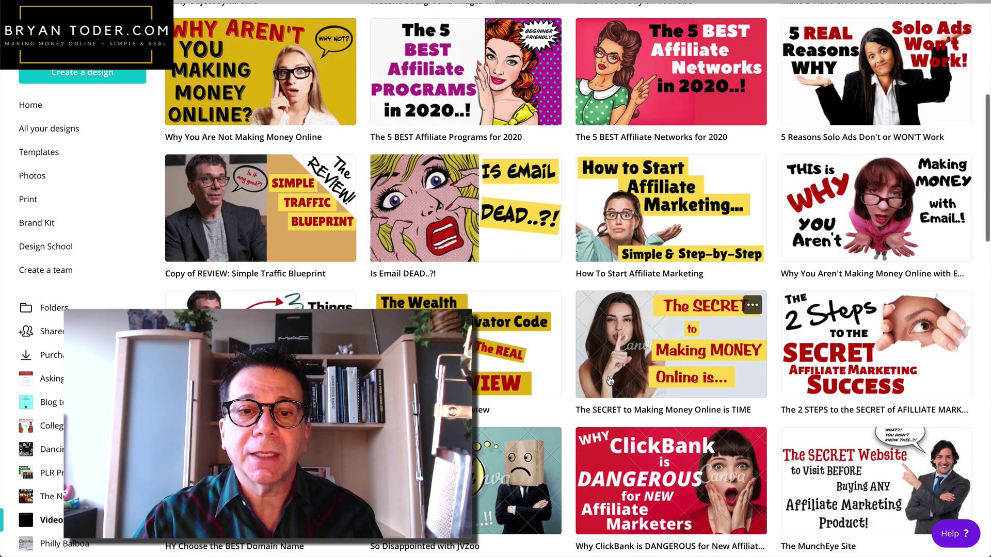
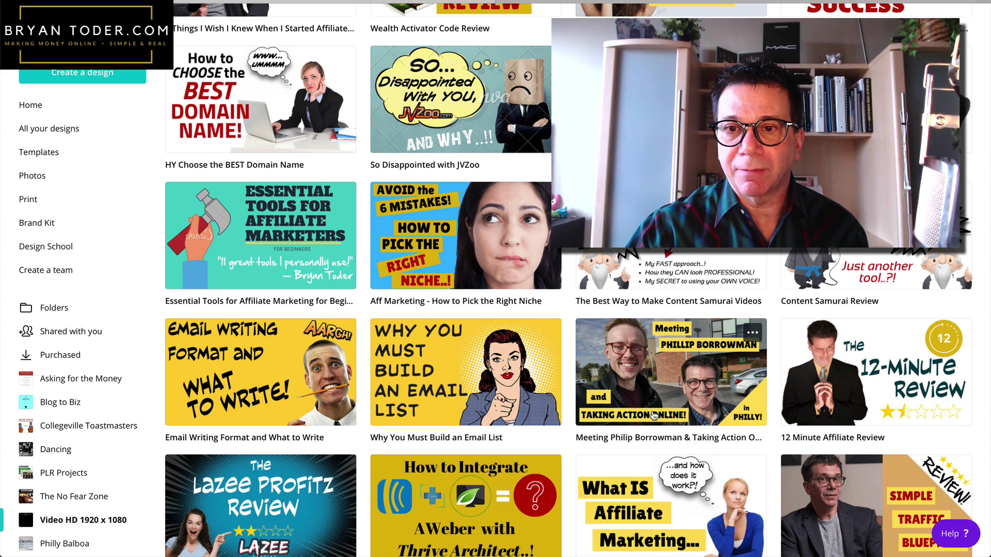
Look through the remaining earlier video thumbnails in the folder and return to the newest ones.
scroll(705, 410, down, 1)
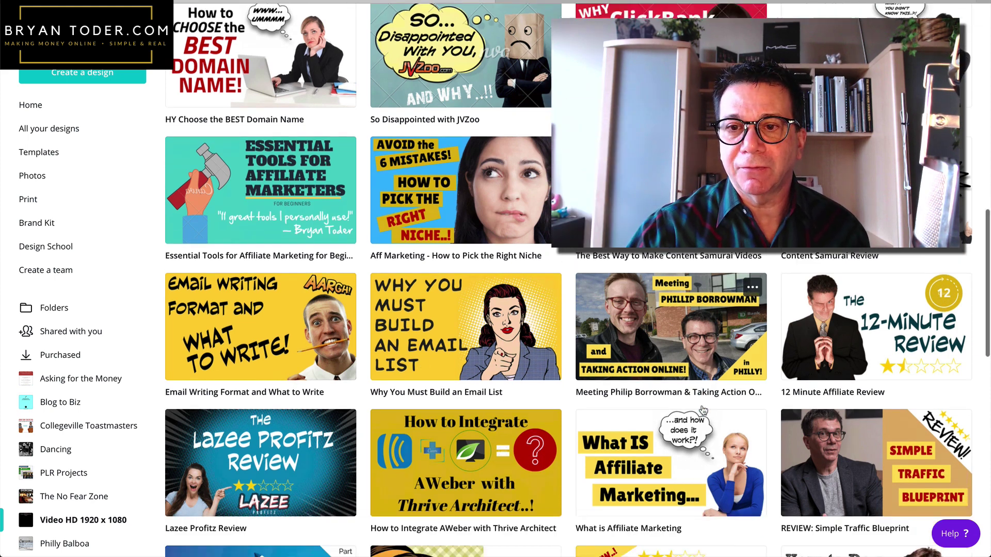
scroll(703, 410, down, 6)
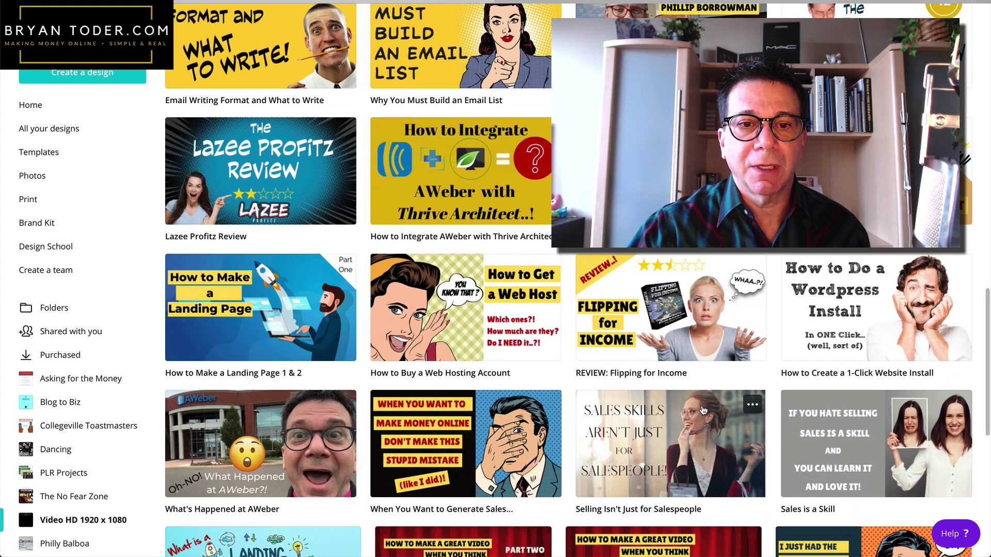
scroll(702, 411, up, 10)
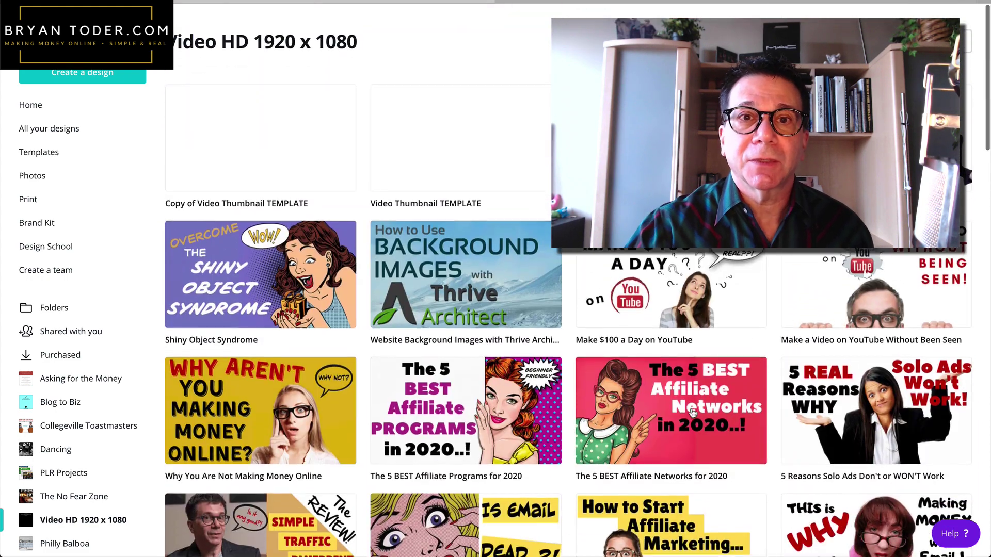
scroll(692, 411, down, 1)
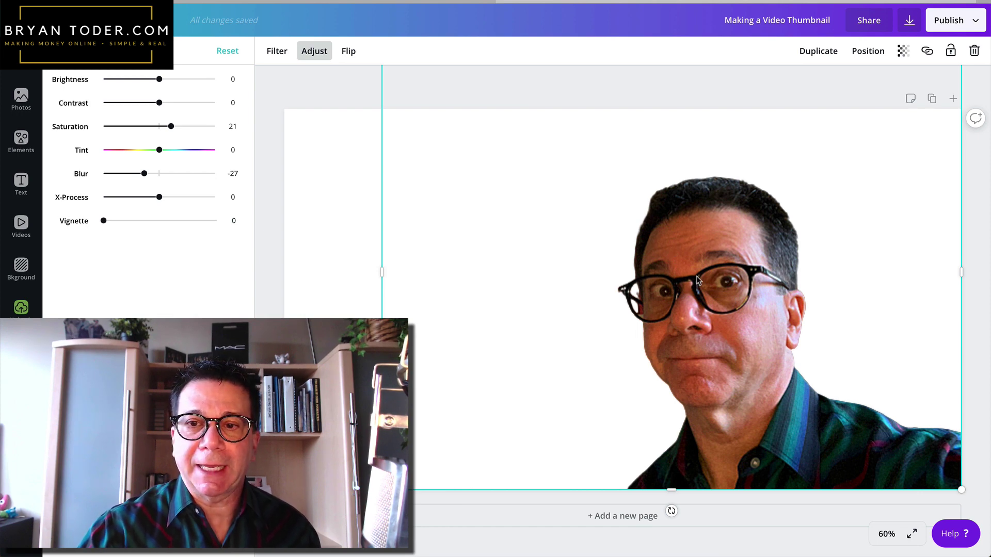
Delete the cut-out photo from the Making a Video Thumbnail page.
key(Delete)
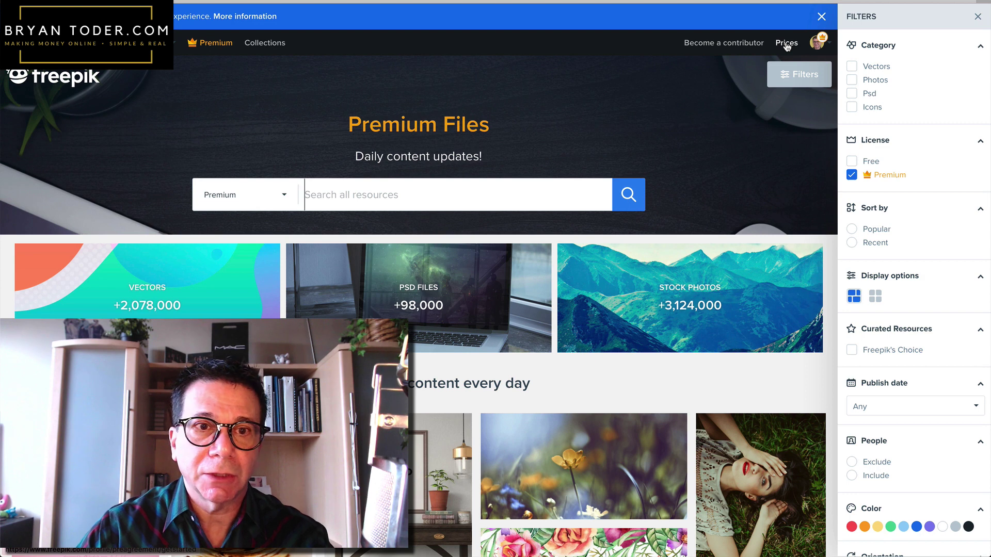
Switch to Freepik, dismiss the notice banner, and limit the resource search to Free instead of Premium.
click(822, 16)
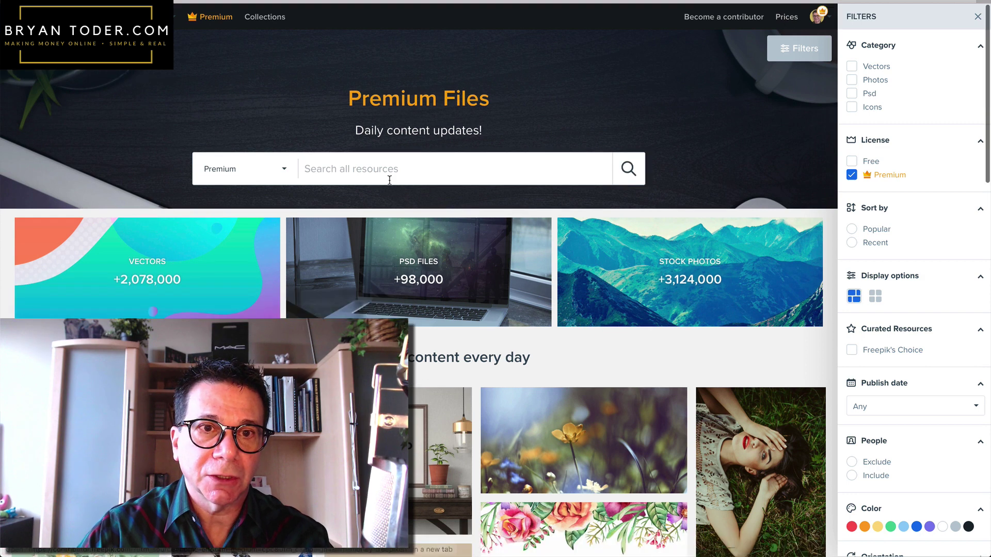
click(287, 170)
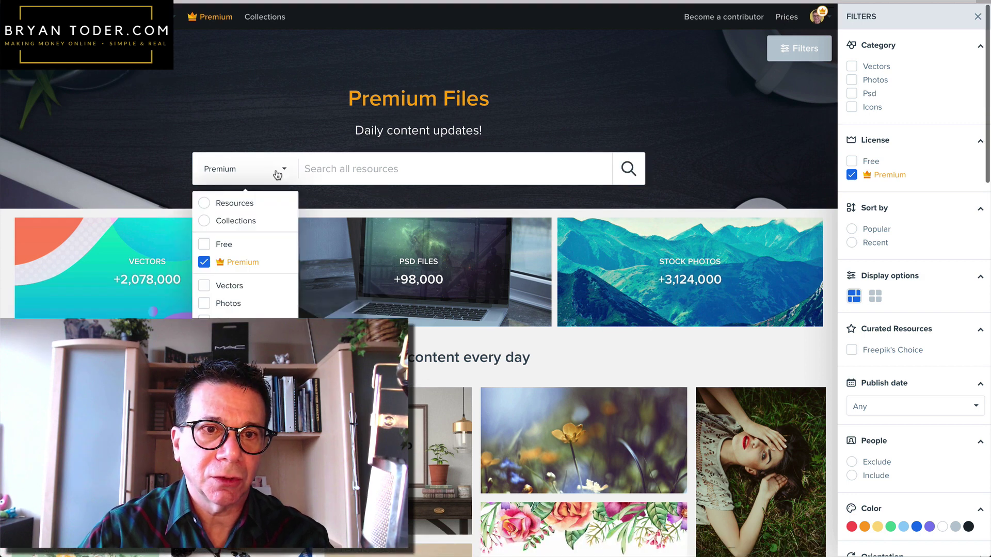
click(204, 262)
click(204, 245)
Search Freepik's free resources for "graphic designer" and browse the first page of results for thumbnail images.
click(326, 166)
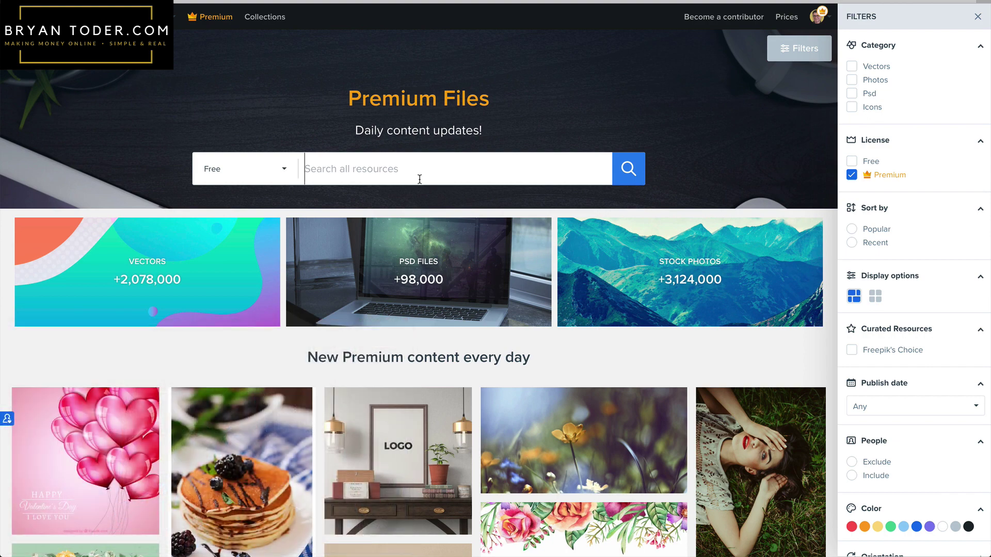
text(dign)
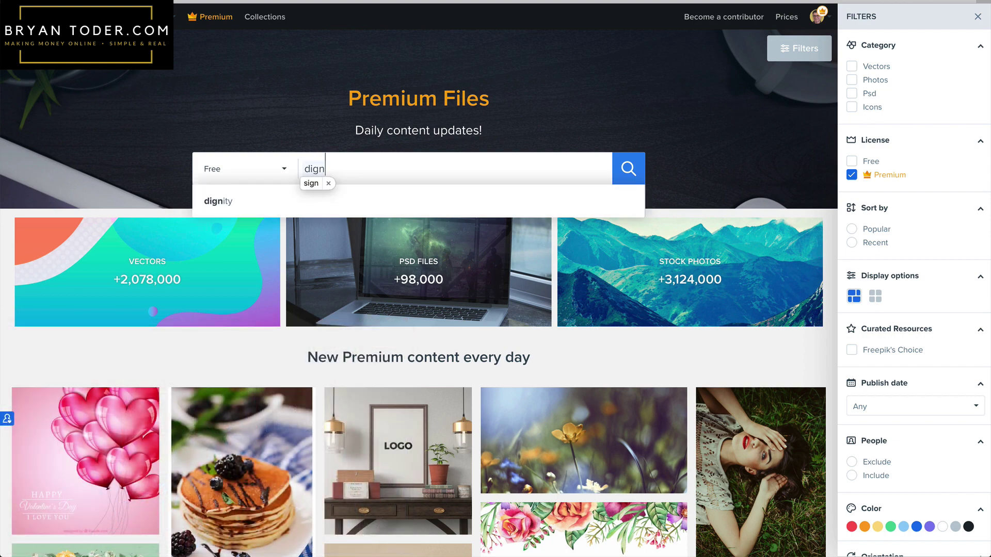
key(BackSpace)
key(BackSpace)
key(BackSpace)
text(es)
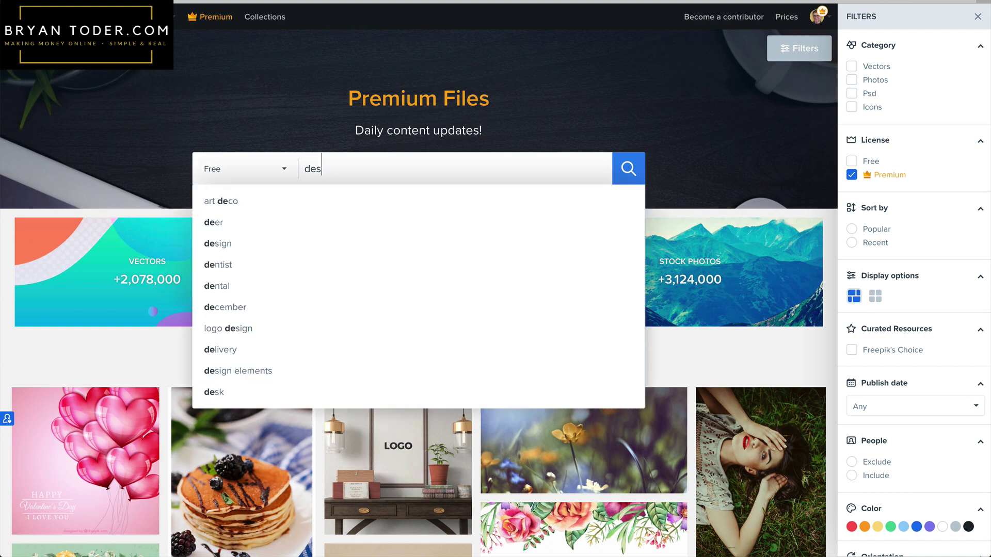
text(igner)
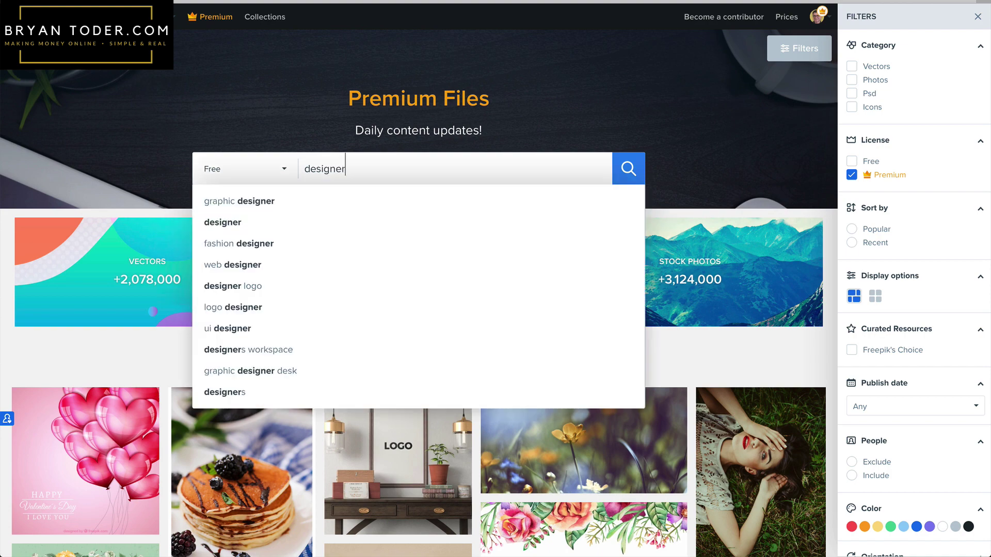
click(359, 204)
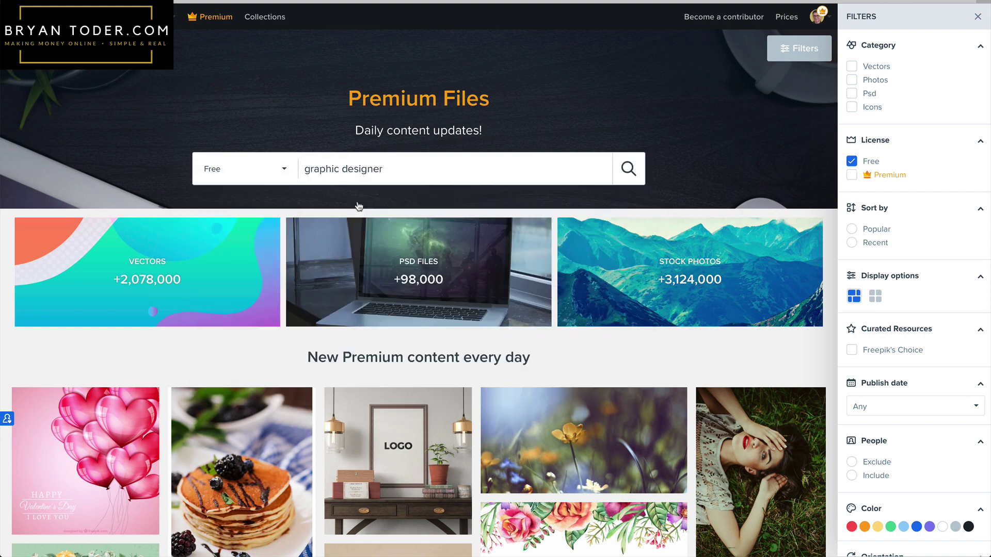
scroll(495, 370, down, 2)
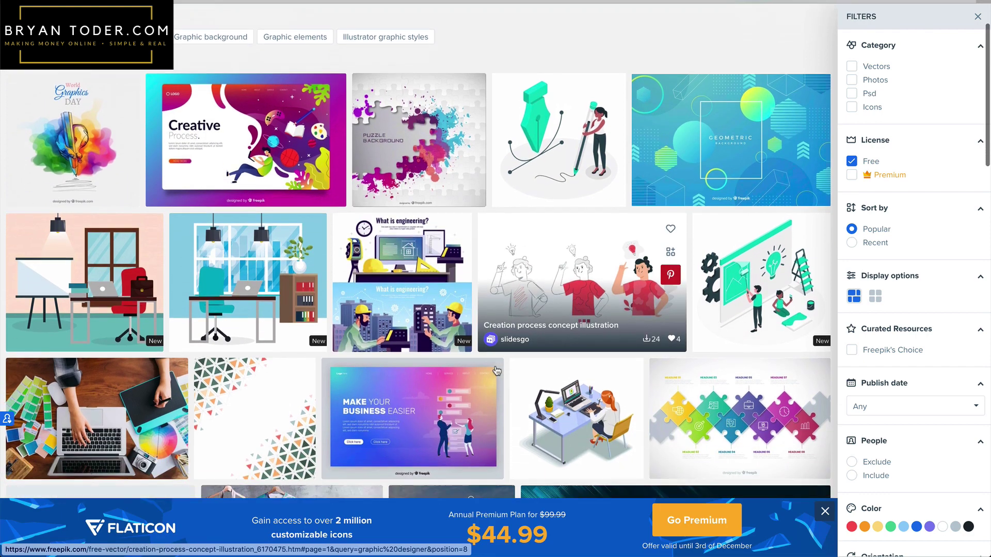
scroll(495, 370, down, 6)
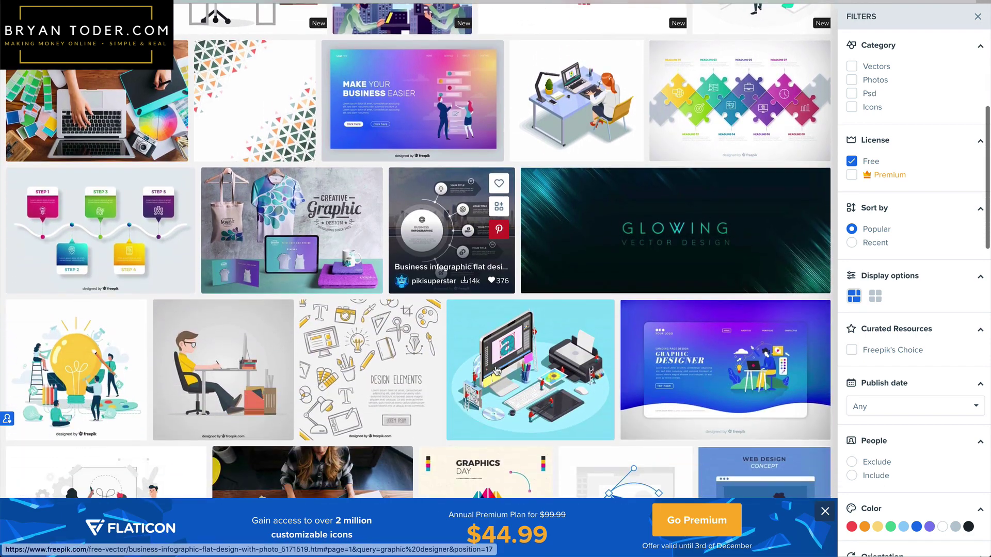
scroll(481, 411, down, 2)
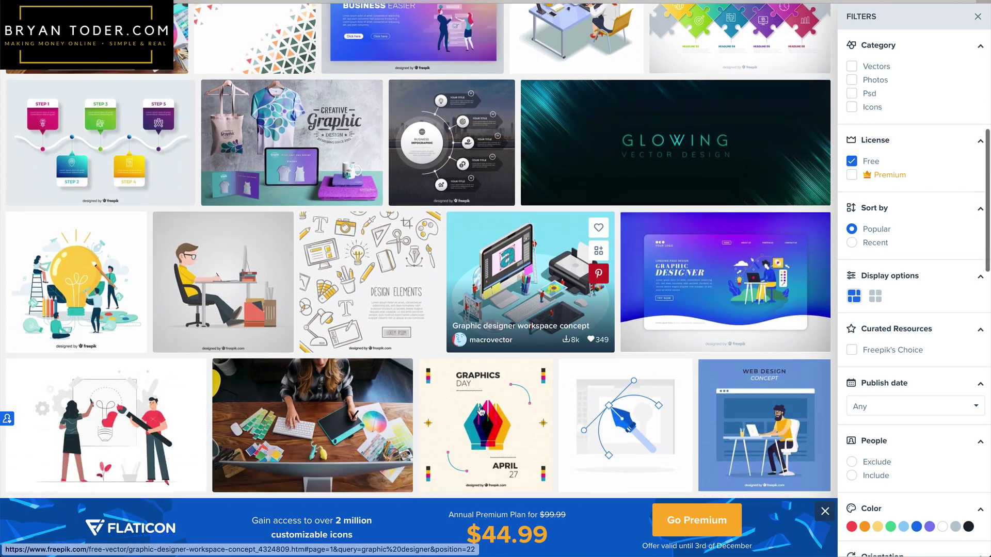
scroll(480, 412, down, 8)
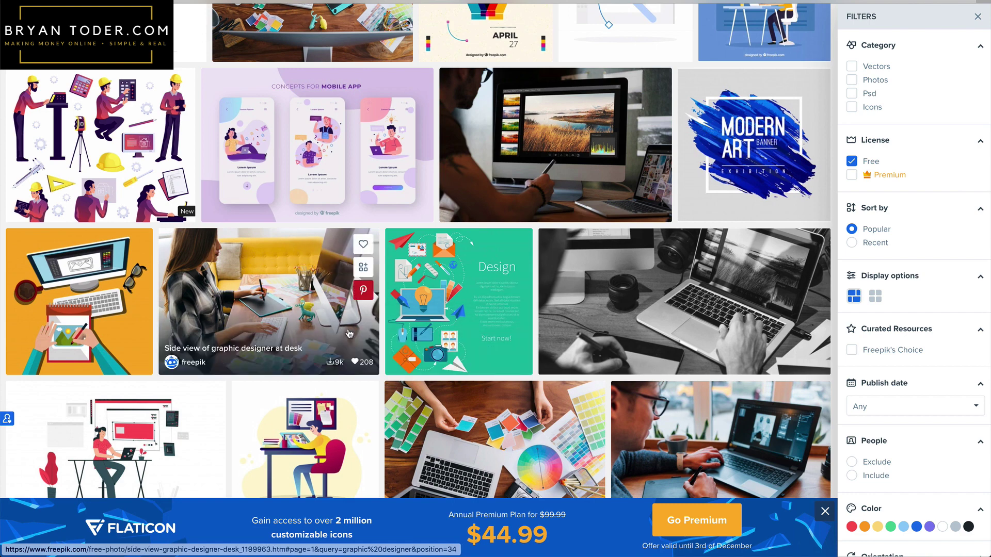
scroll(348, 376, down, 10)
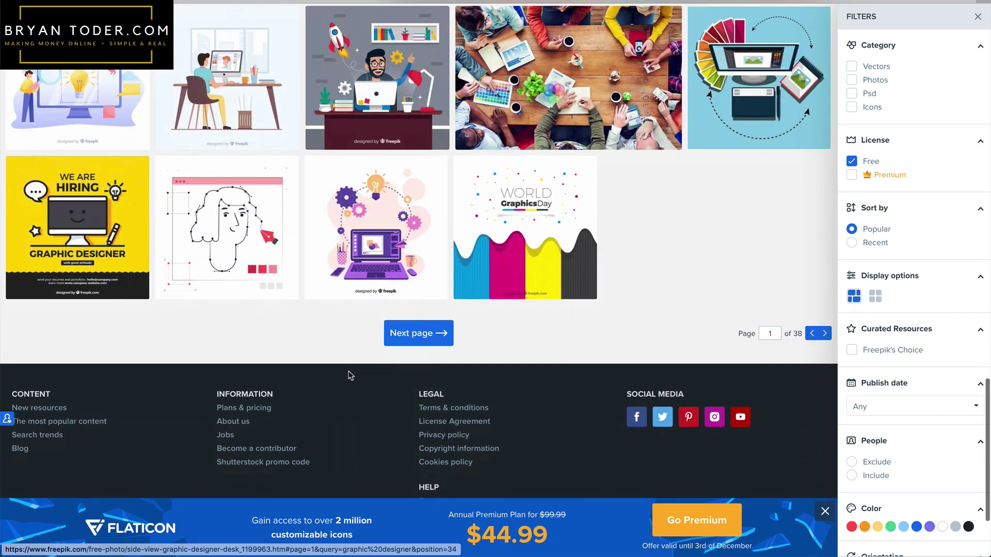
scroll(350, 267, up, 10)
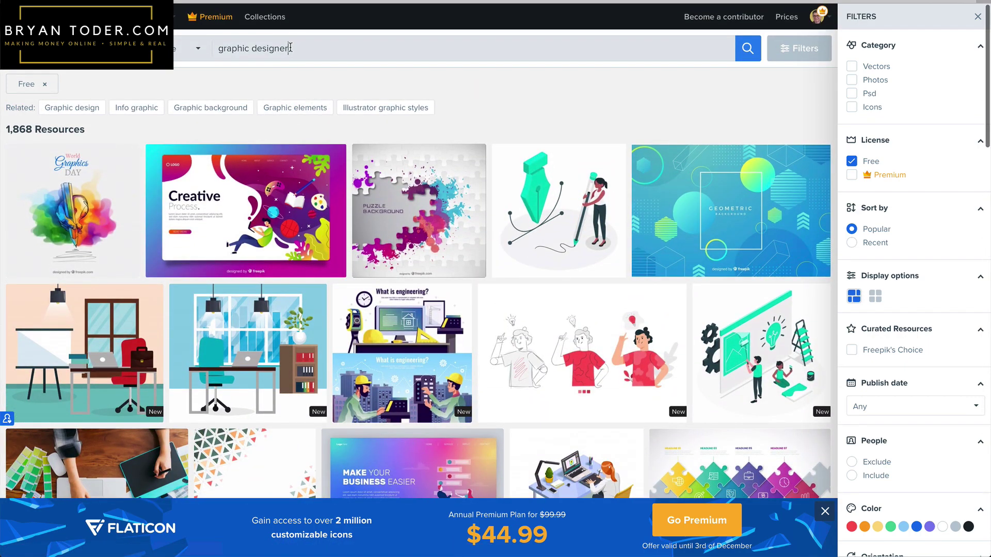
Replace the search term with "woman laptop smiling" and run the search on the free resources.
drag(289, 48, 219, 48)
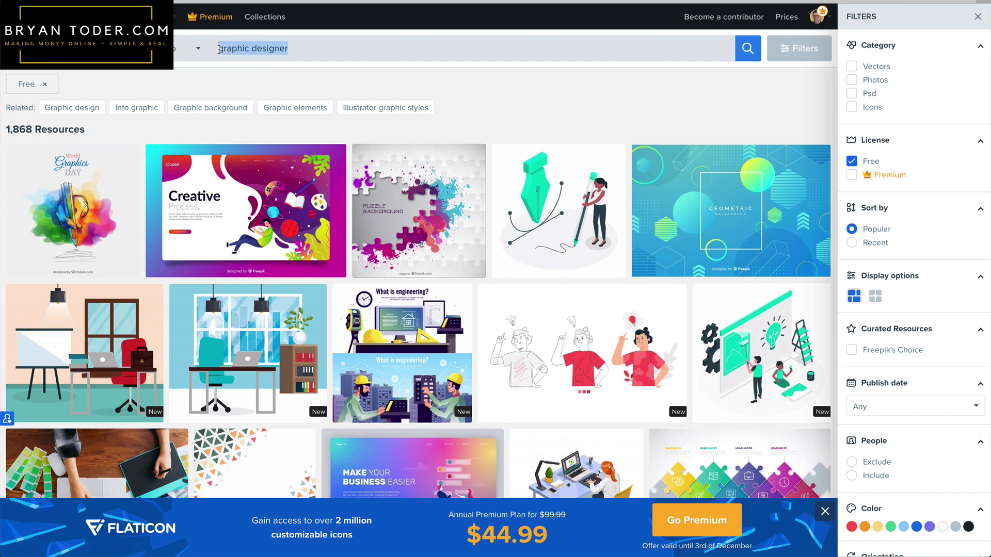
text(wor)
key(BackSpace)
text(man )
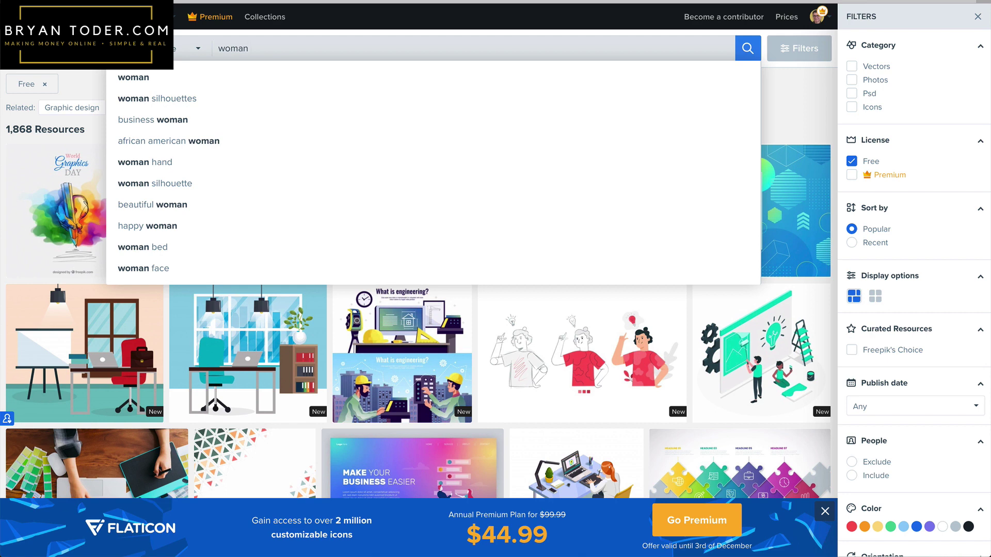
text(lapt)
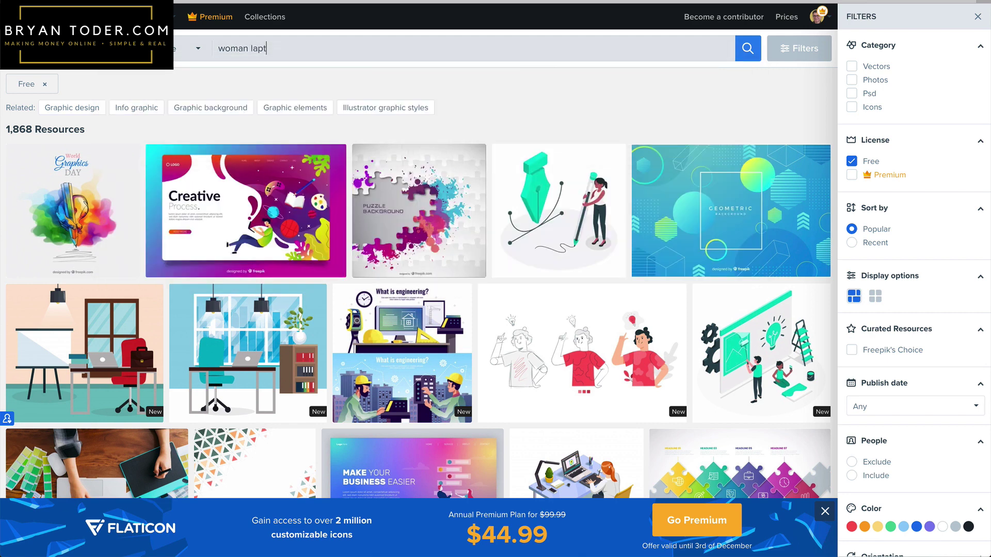
text(op smiling)
key(Return)
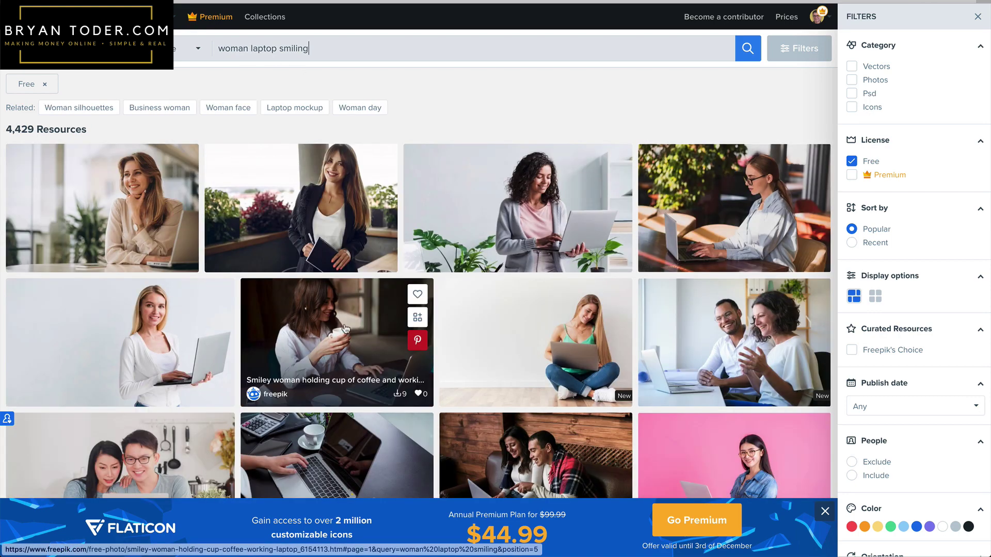
Browse the results and download the "Young beautiful working at computer desk" photo with the pink background.
scroll(382, 322, down, 5)
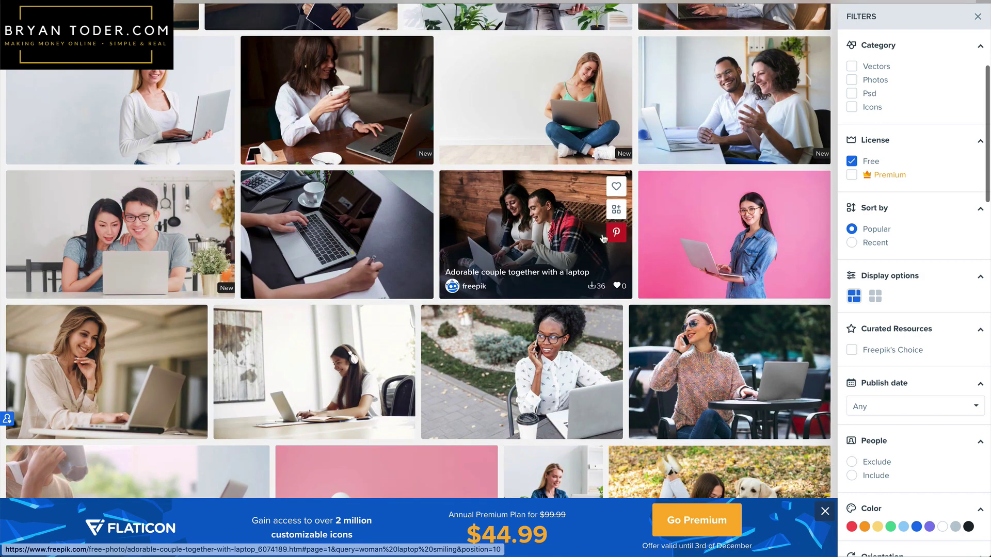
scroll(222, 333, up, 3)
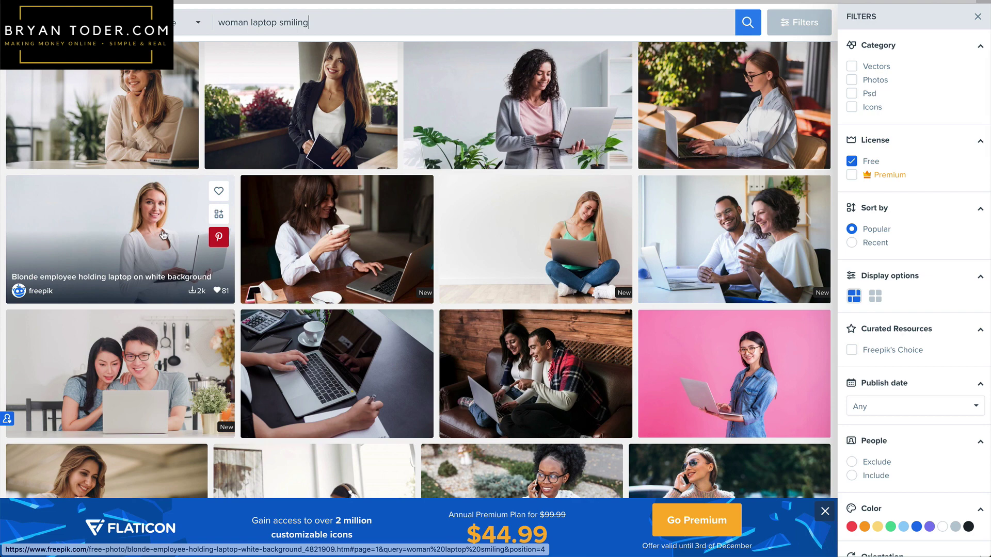
scroll(155, 237, down, 10)
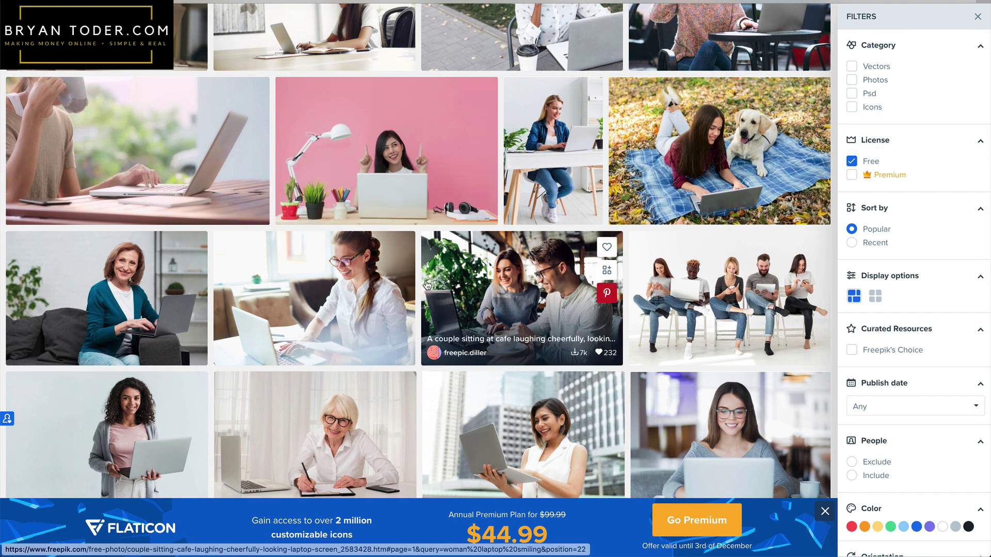
scroll(427, 285, down, 5)
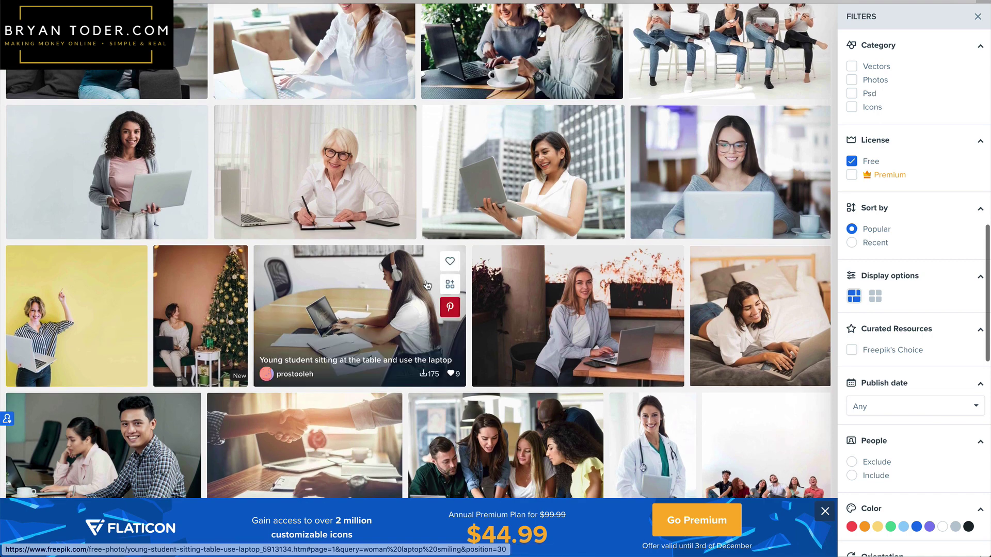
scroll(427, 284, up, 6)
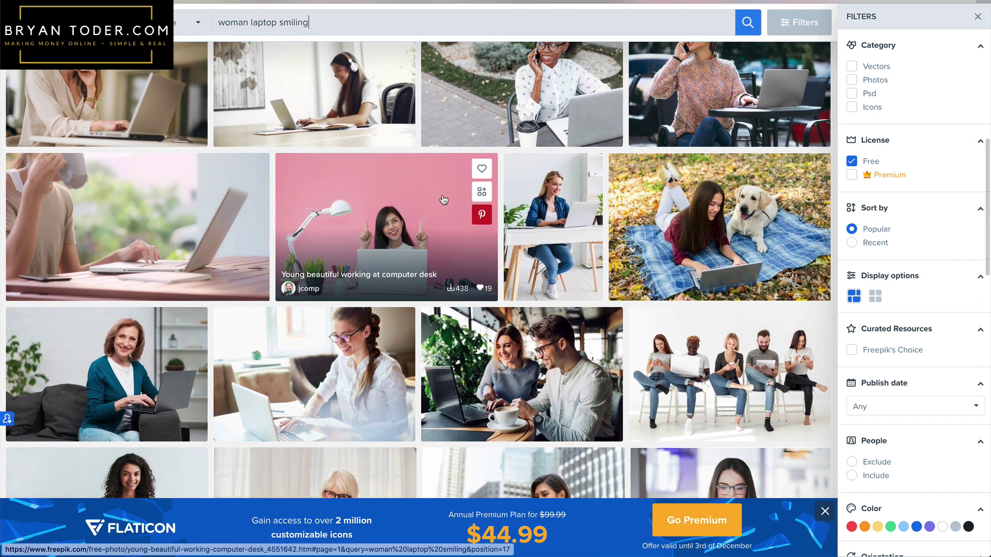
click(443, 199)
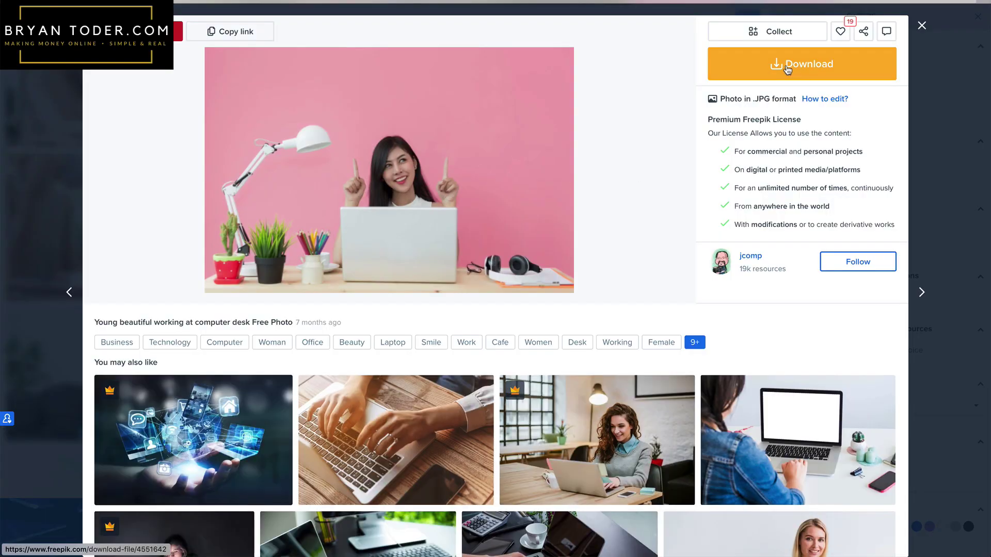
click(787, 66)
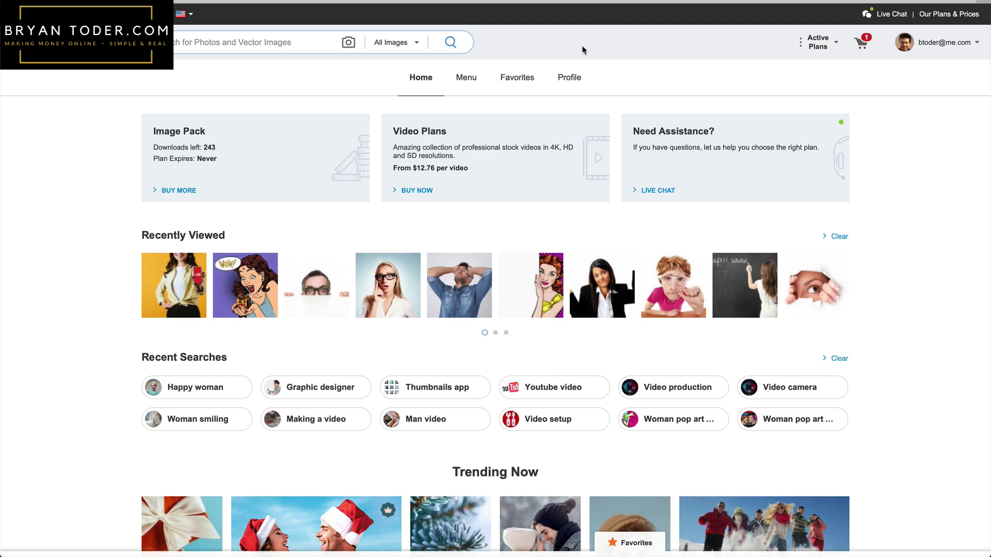
Switch to Depositphotos, search for "woman laptop smiling", and browse the best-match photos.
click(268, 44)
text(woman )
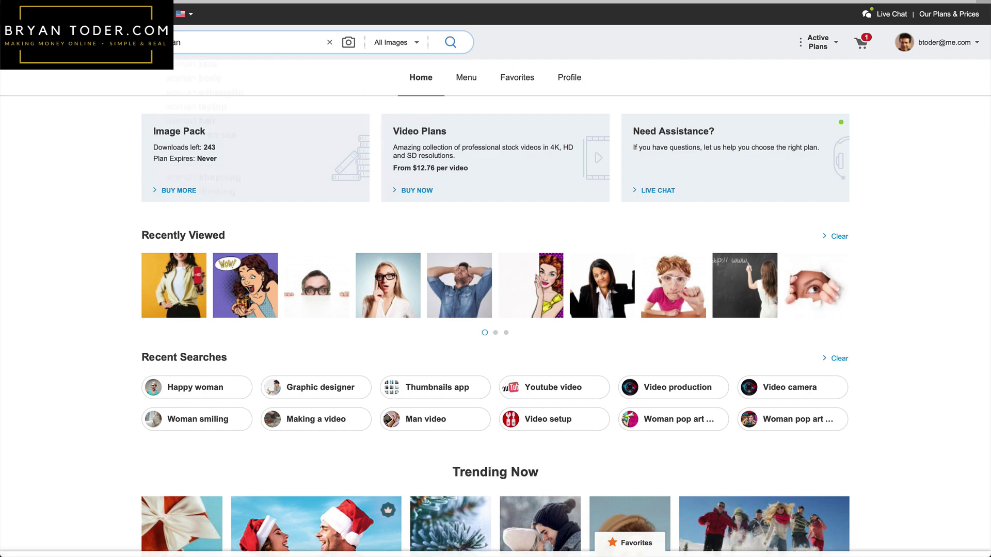
text(laptop)
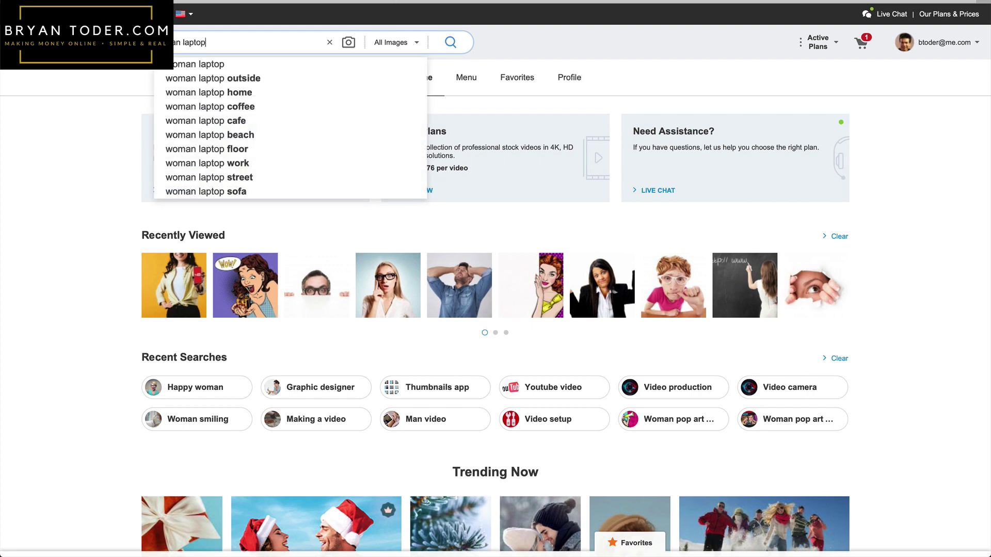
text( smil)
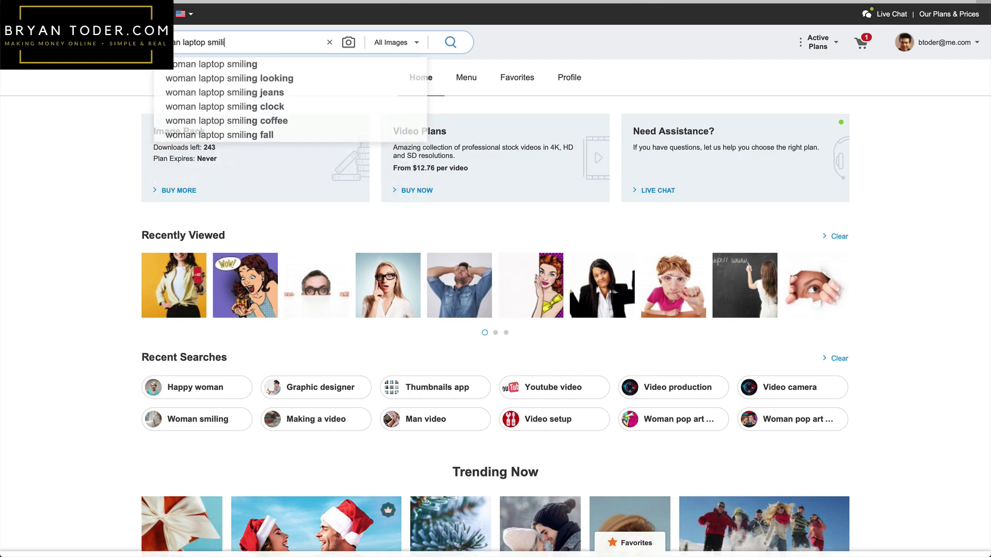
text(i)
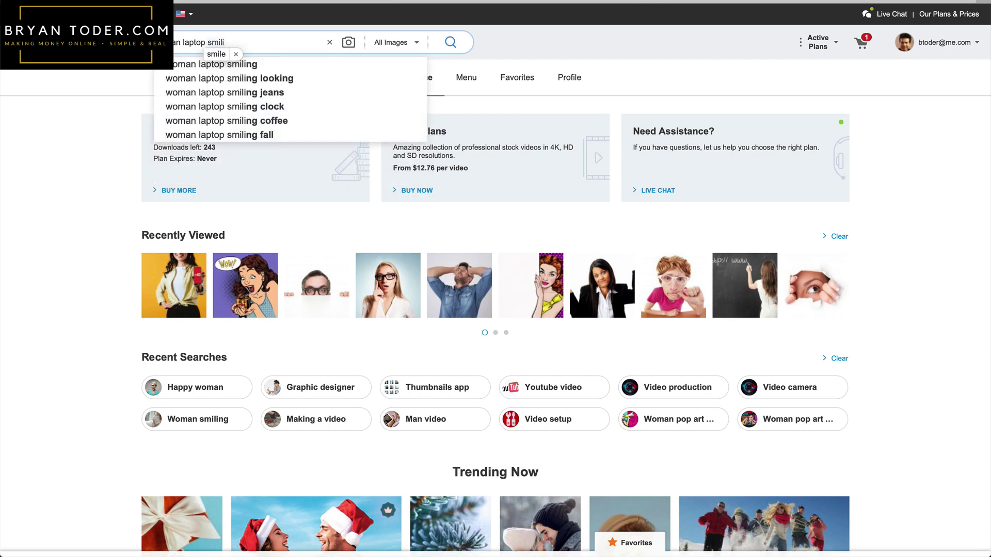
click(255, 65)
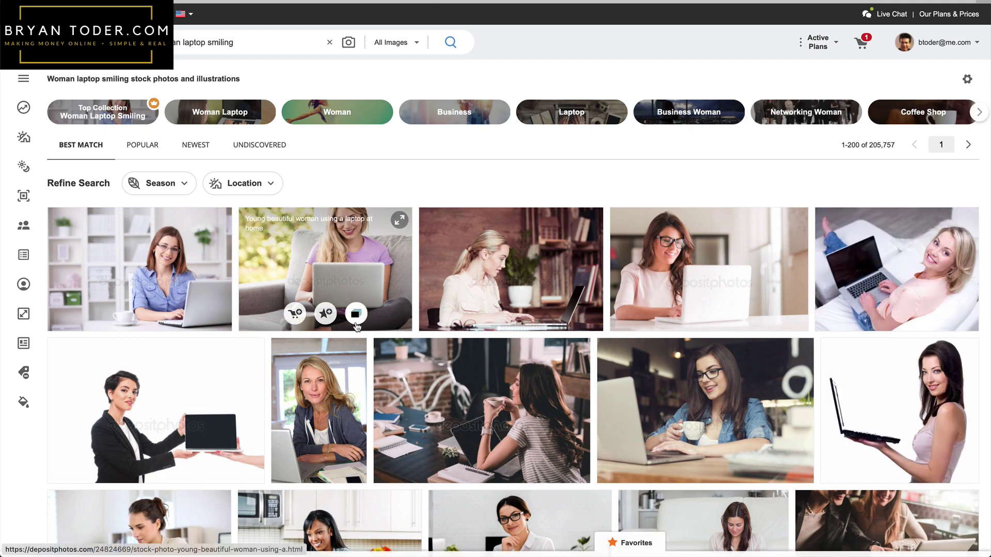
scroll(356, 327, down, 3)
scroll(357, 327, down, 1)
scroll(359, 330, up, 2)
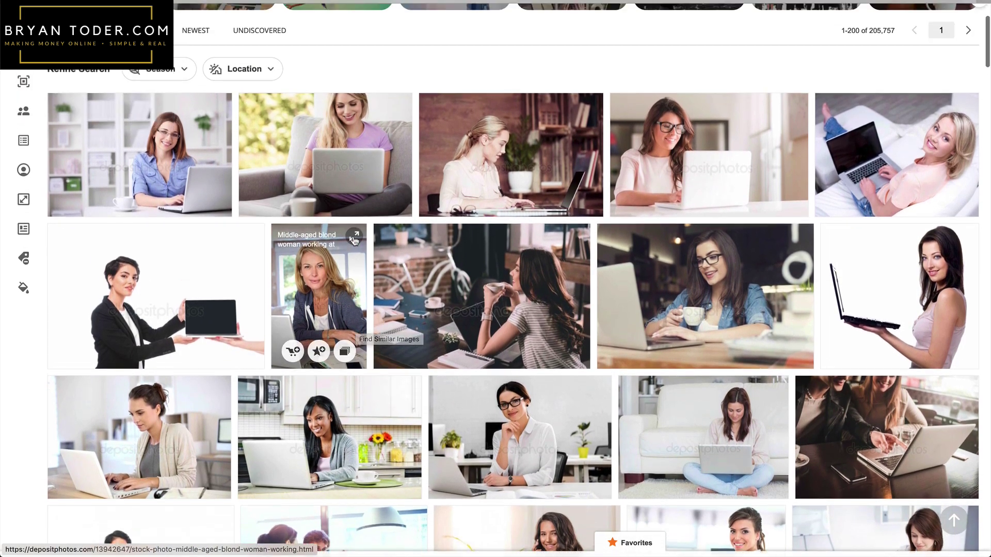
Look further through the Depositphotos results for a smiling woman with a laptop that suits the thumbnail.
scroll(366, 222, down, 2)
scroll(366, 222, down, 5)
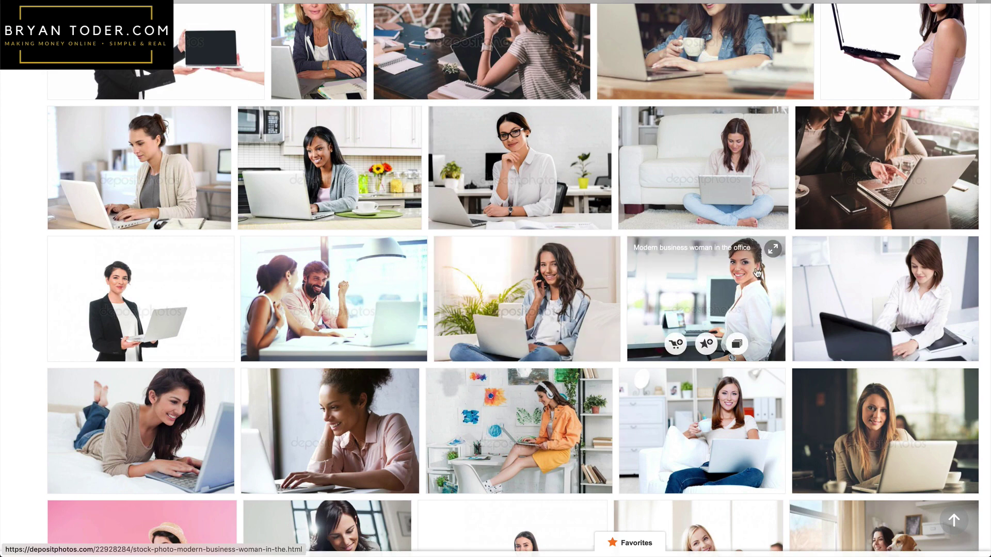
scroll(757, 272, down, 5)
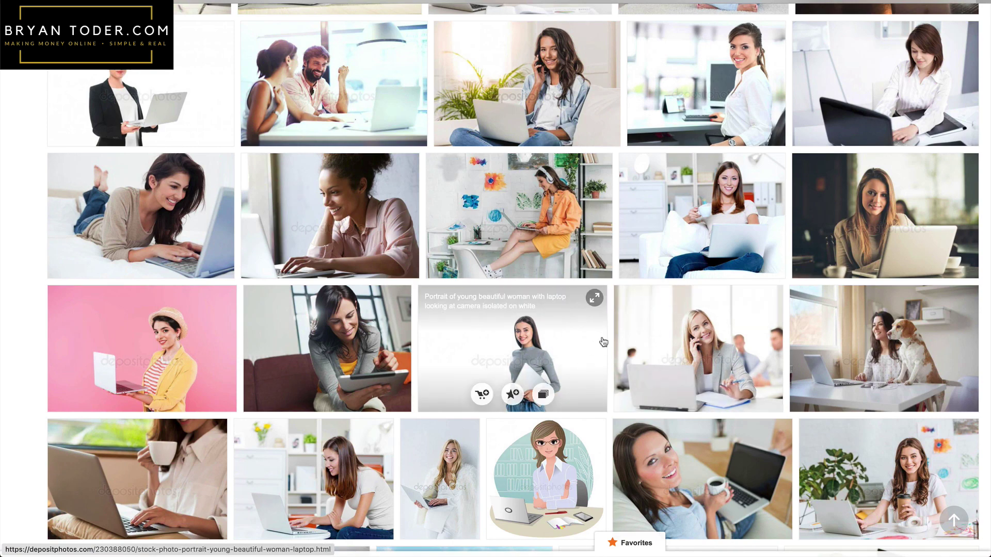
scroll(603, 343, down, 5)
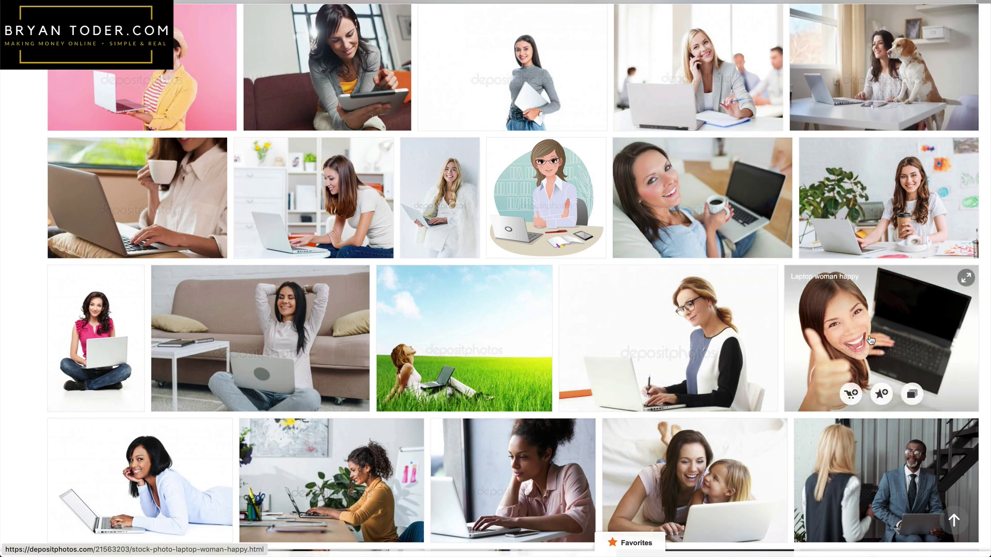
scroll(871, 340, down, 3)
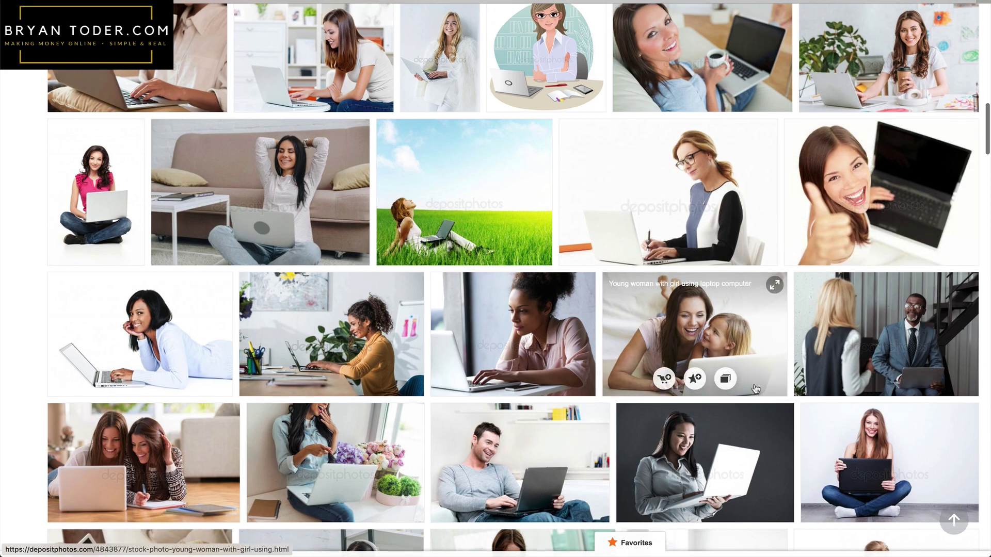
scroll(755, 389, down, 6)
scroll(755, 389, up, 8)
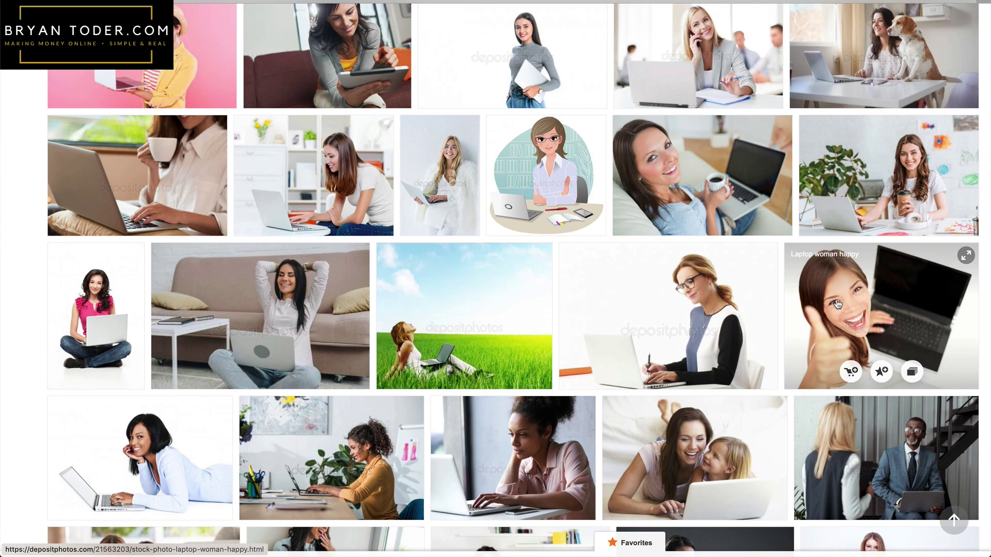
From the "Laptop woman happy" photo, open more images of the same model, check the "Tablet woman" image, and browse the collection.
click(832, 299)
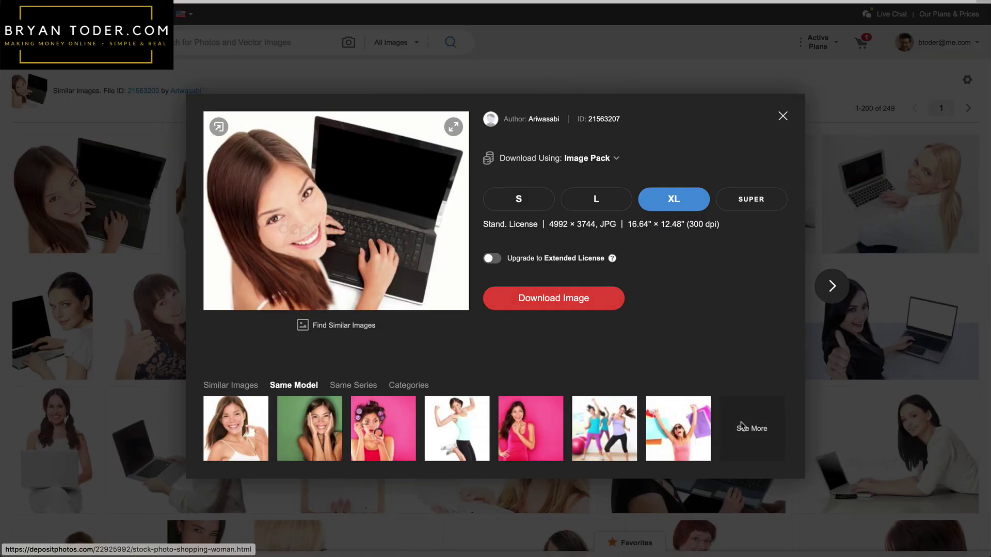
click(742, 426)
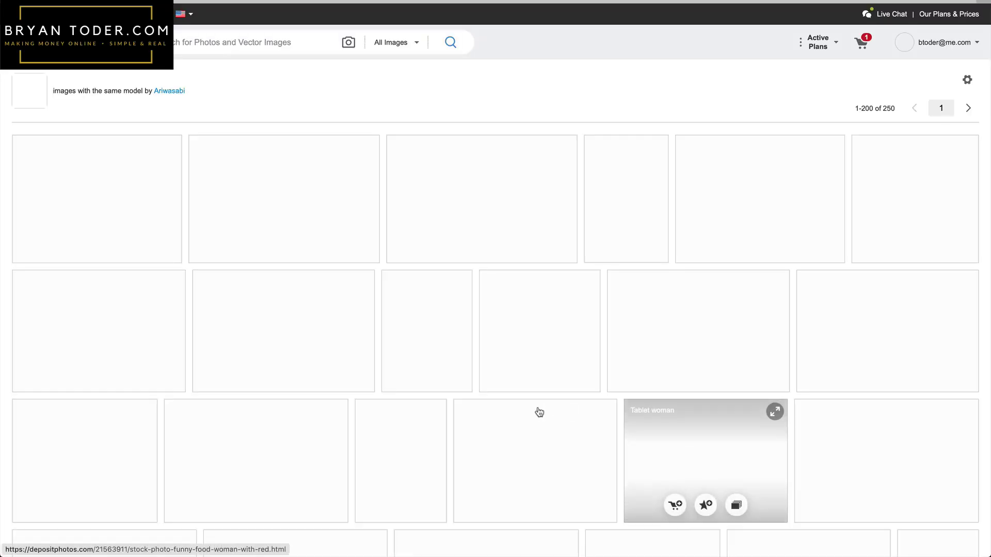
click(348, 257)
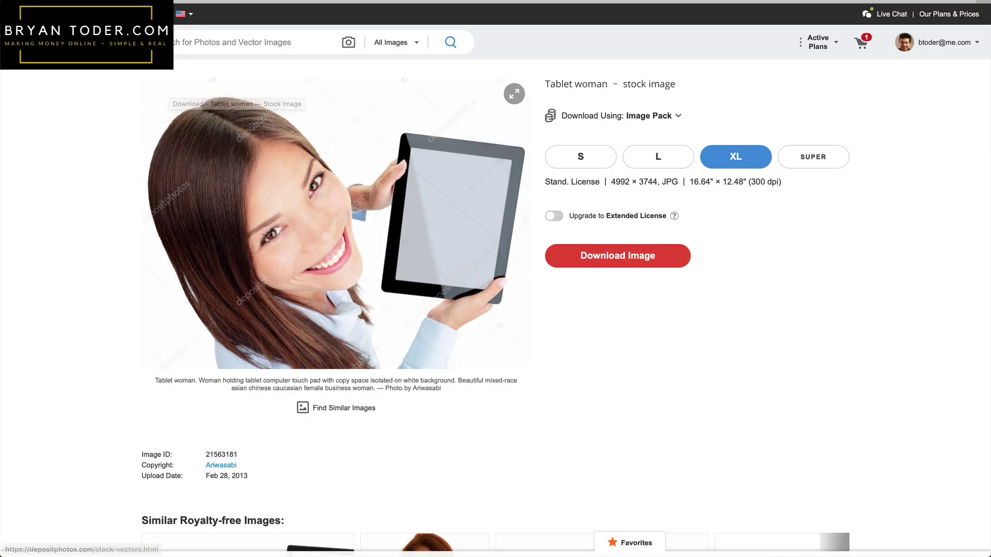
click(226, 85)
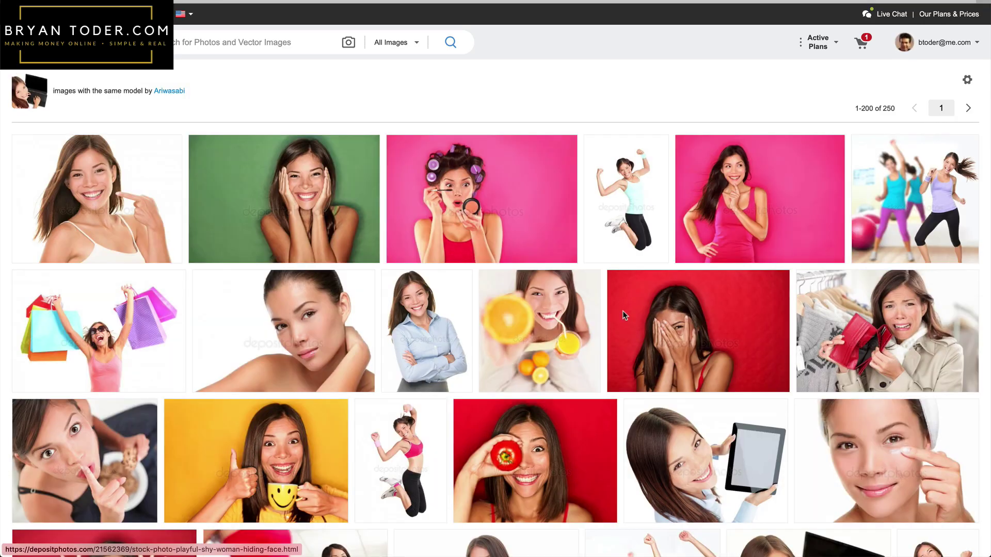
scroll(623, 300, down, 4)
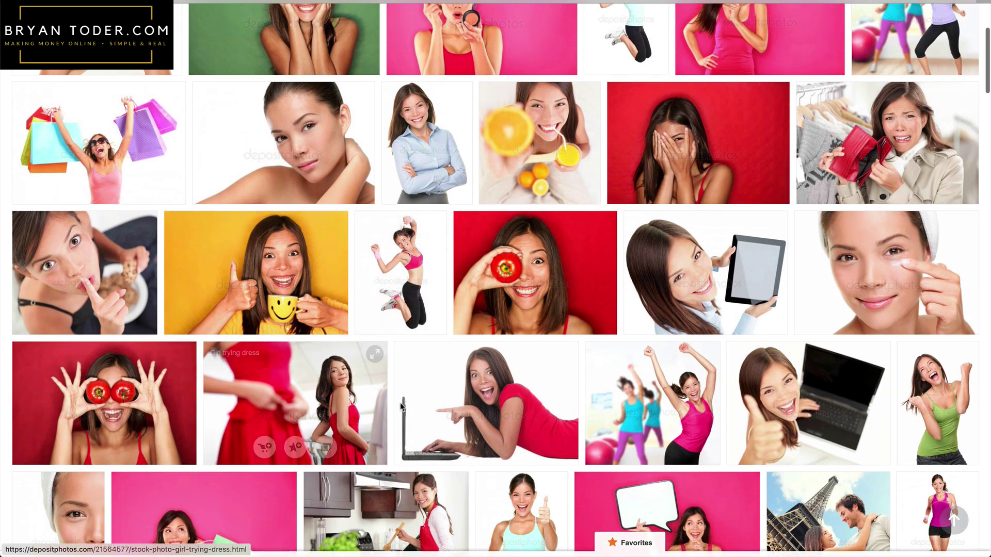
scroll(409, 417, down, 6)
scroll(409, 417, down, 4)
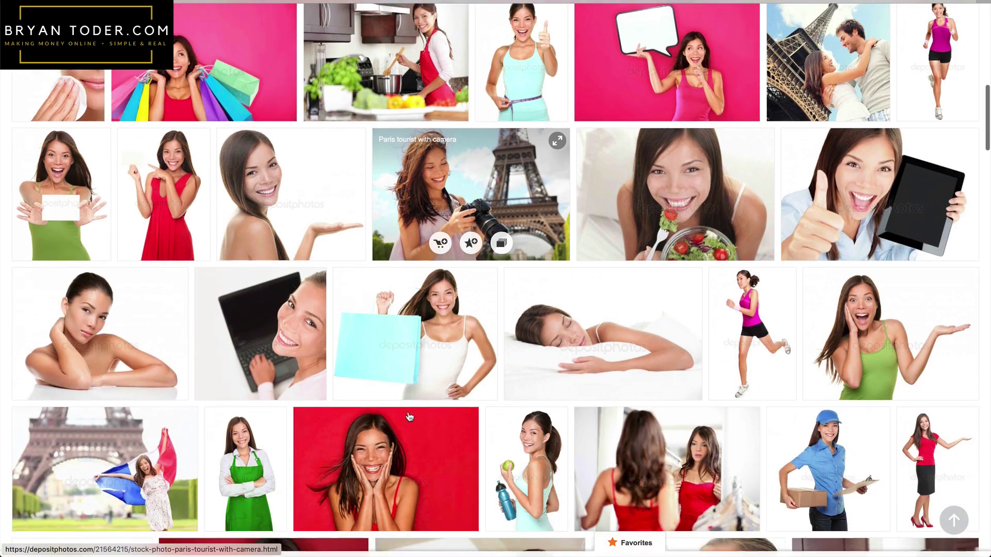
scroll(409, 417, down, 2)
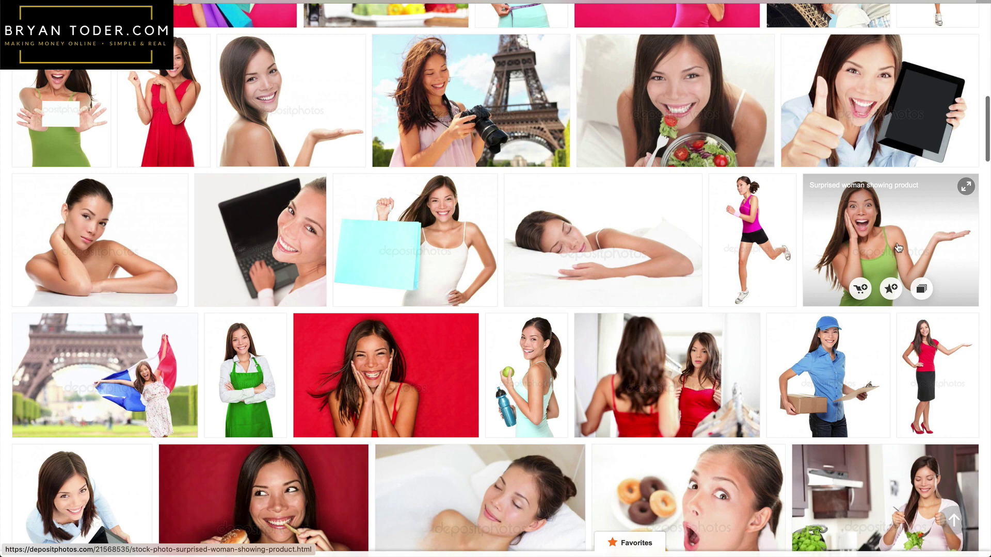
scroll(898, 248, down, 1)
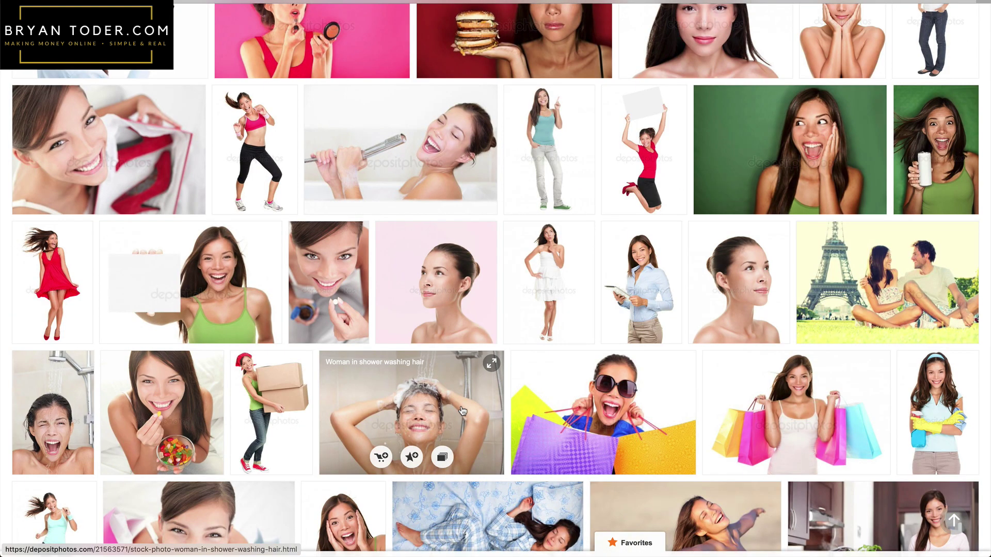
Switch to Canva, upload 10314.jpg from the young-beautiful-working-computer-desk folder in Downloads, and place it on the blank page.
key(super)
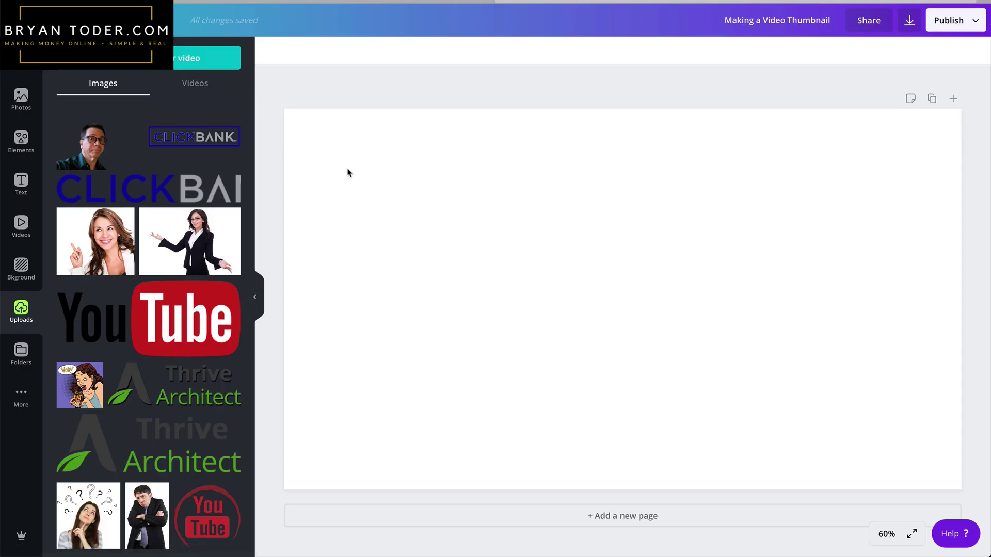
click(205, 59)
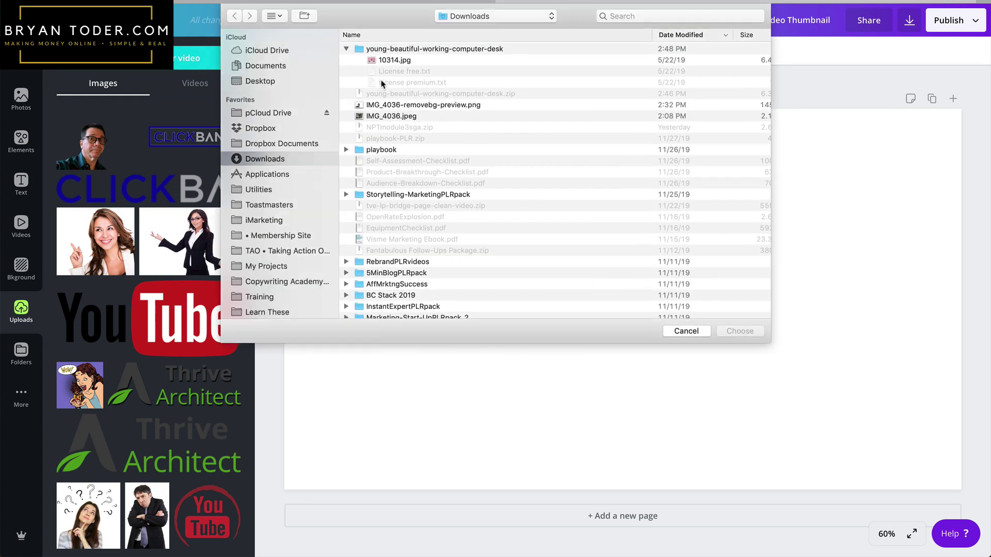
double_click(388, 61)
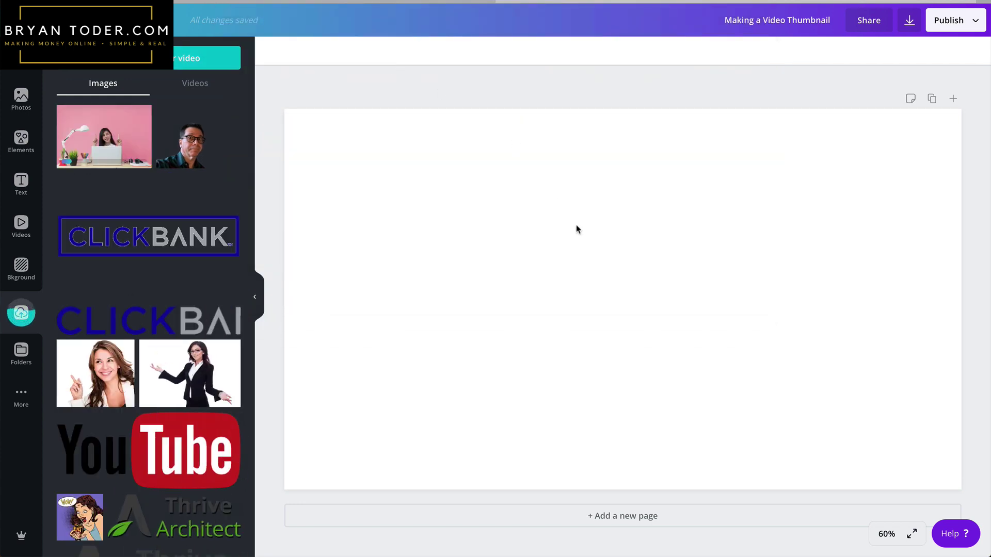
click(124, 142)
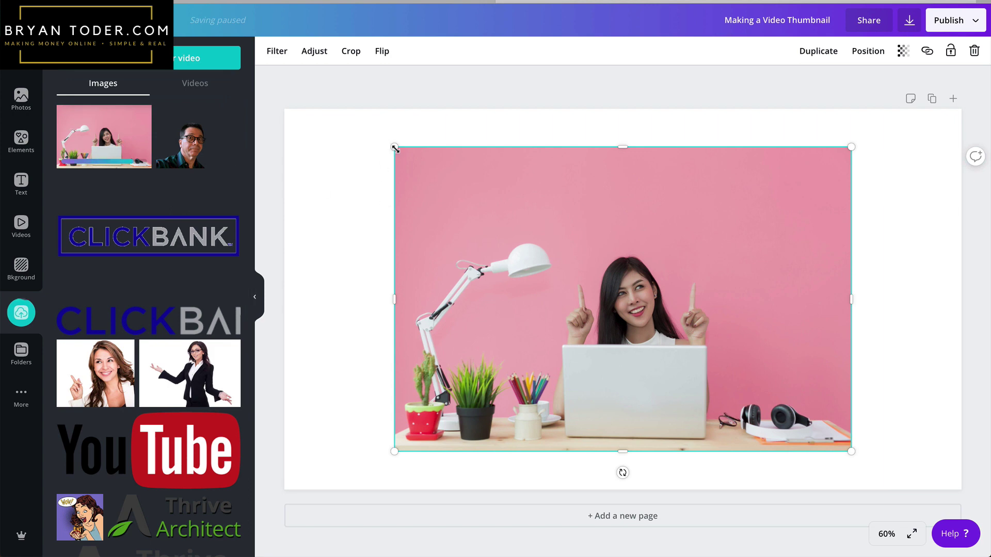
Enlarge the pink desk photo, align it with the page's upper-left corner, and widen it to the page's right edge.
drag(395, 149, 325, 144)
drag(374, 171, 341, 172)
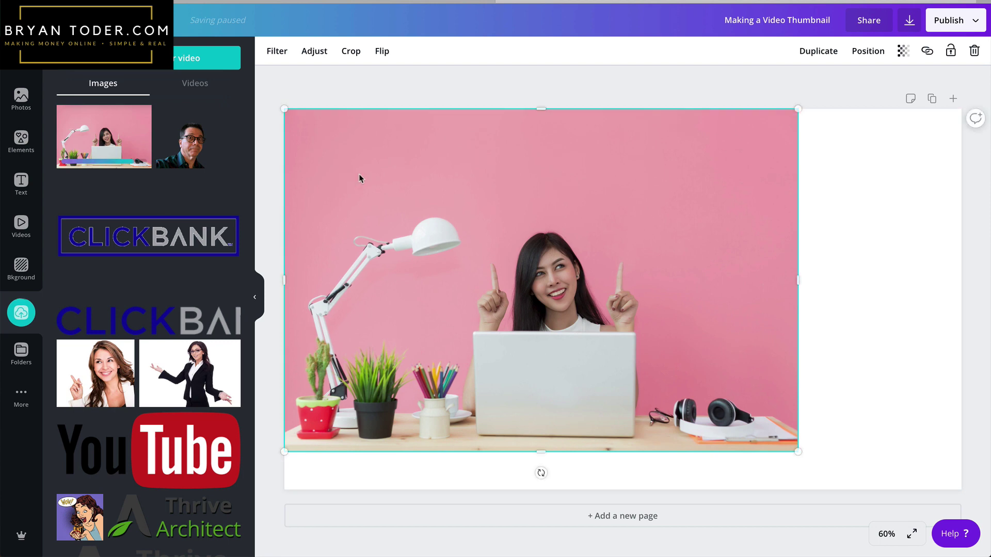
drag(797, 278, 964, 295)
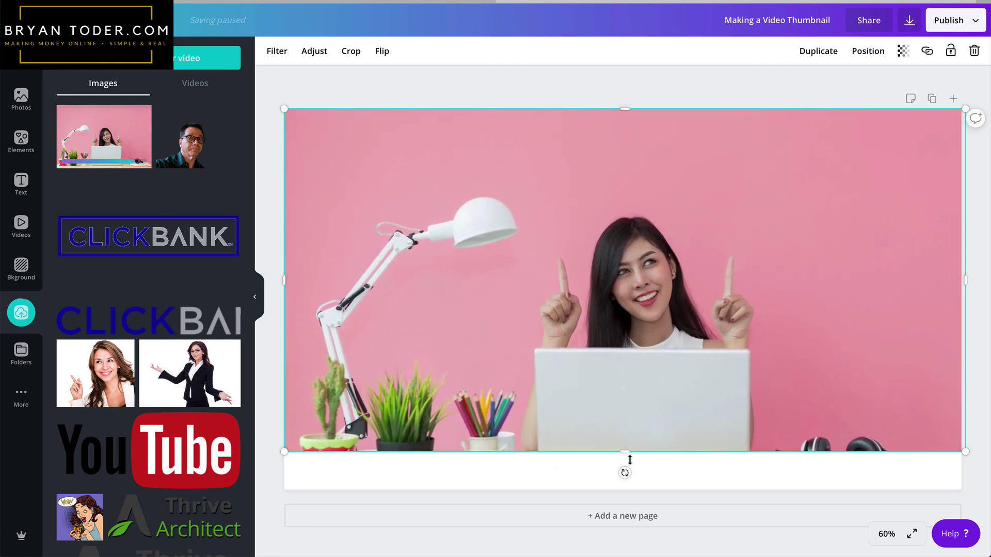
Lower the photo to the page's bottom edge and extend its upper edge to the page top so it fills the page.
mouse_move(624, 452)
mouse_down()
mouse_move(625, 490)
mouse_move(622, 447)
mouse_up()
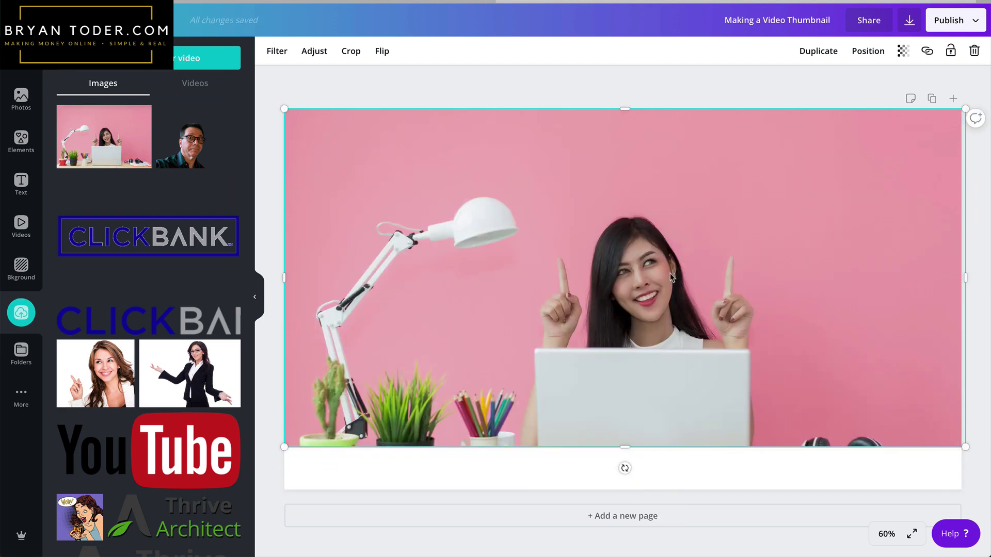
drag(671, 284, 670, 327)
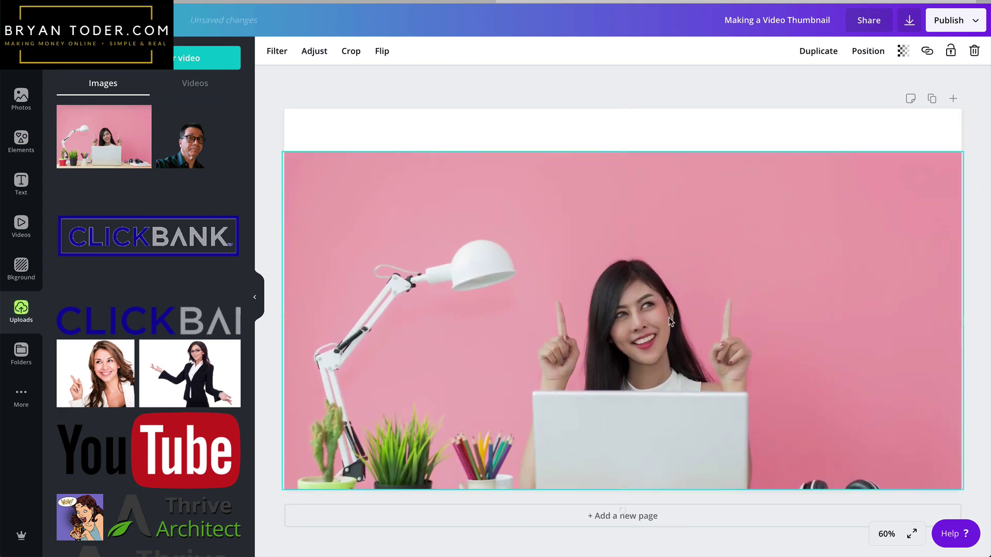
drag(654, 184, 656, 182)
drag(625, 152, 622, 88)
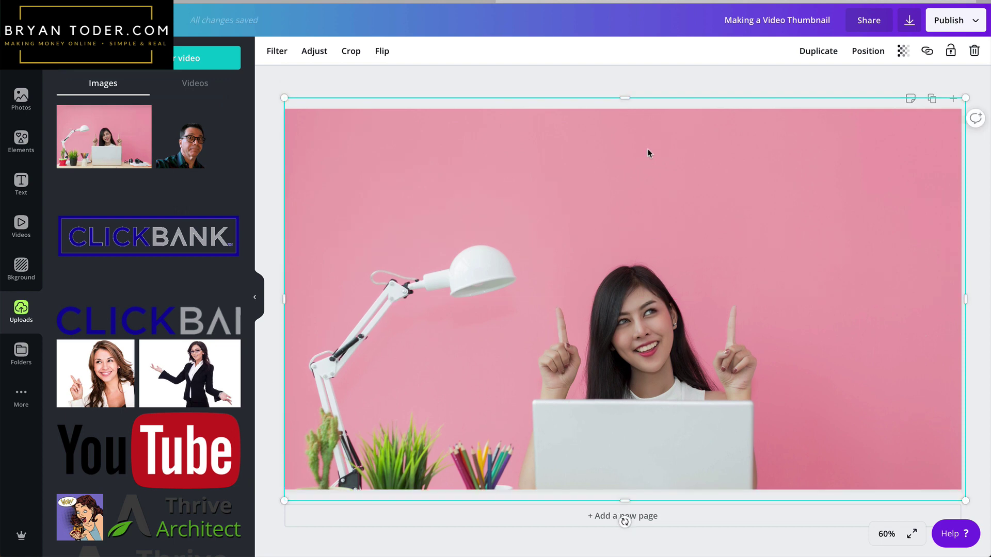
drag(626, 102, 628, 114)
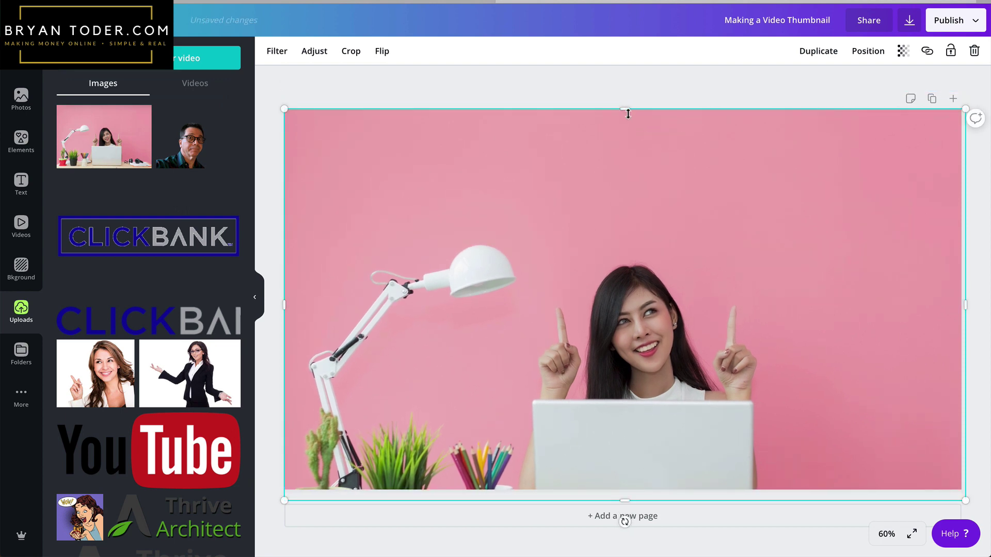
click(624, 98)
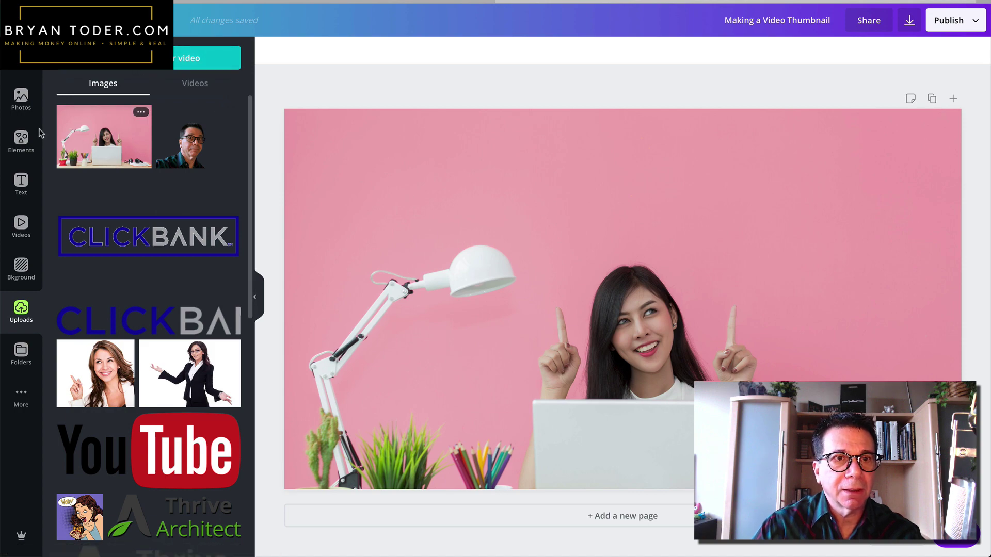
Open the text options and examine the available font combinations for the thumbnail.
click(21, 181)
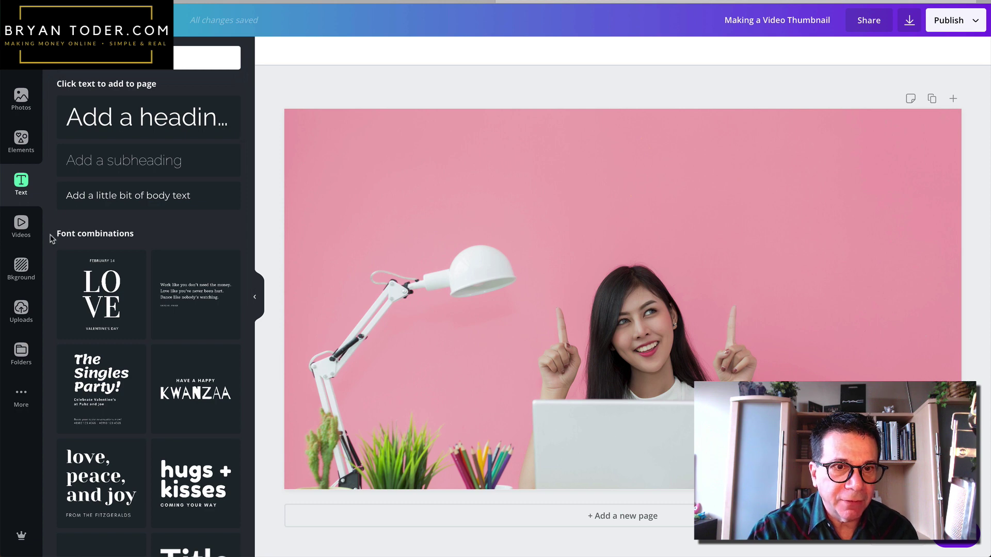
scroll(131, 354, down, 5)
scroll(131, 354, down, 2)
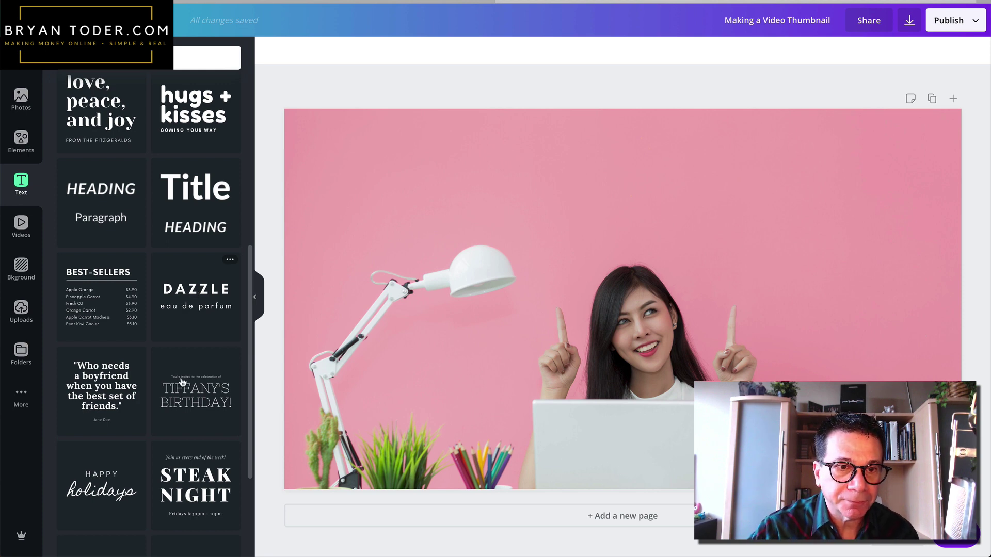
scroll(182, 382, down, 9)
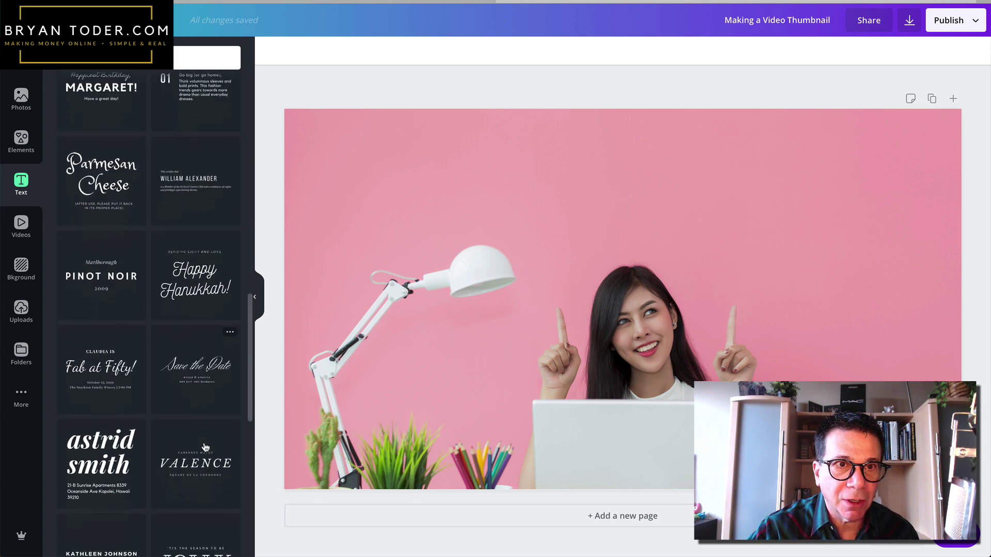
scroll(205, 447, down, 4)
scroll(196, 320, down, 3)
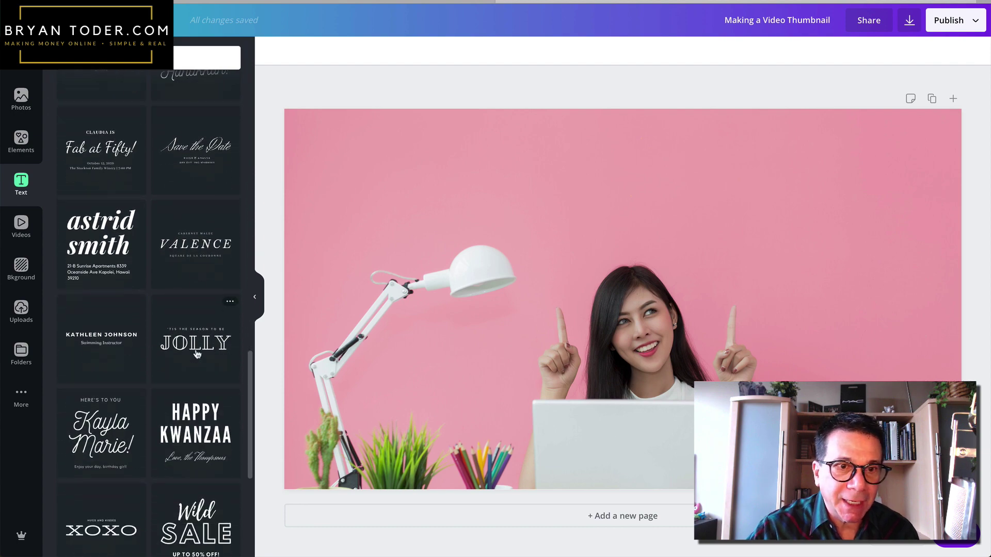
scroll(190, 286, up, 15)
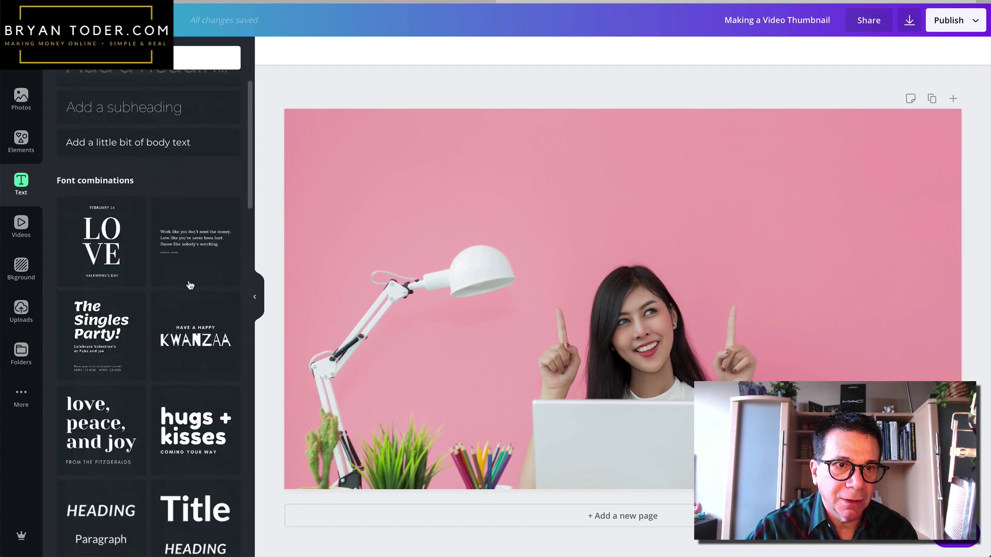
scroll(189, 286, down, 10)
scroll(189, 286, down, 3)
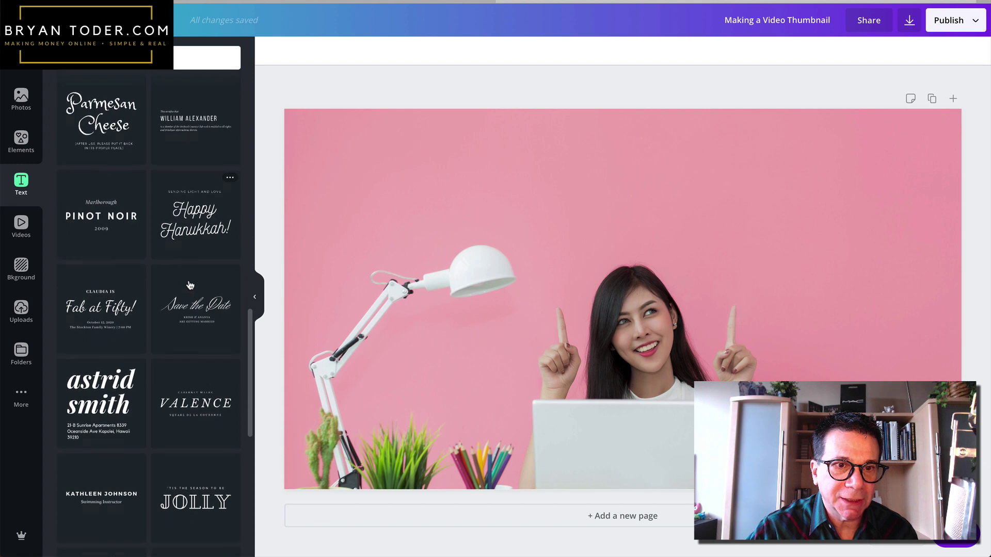
scroll(189, 286, up, 2)
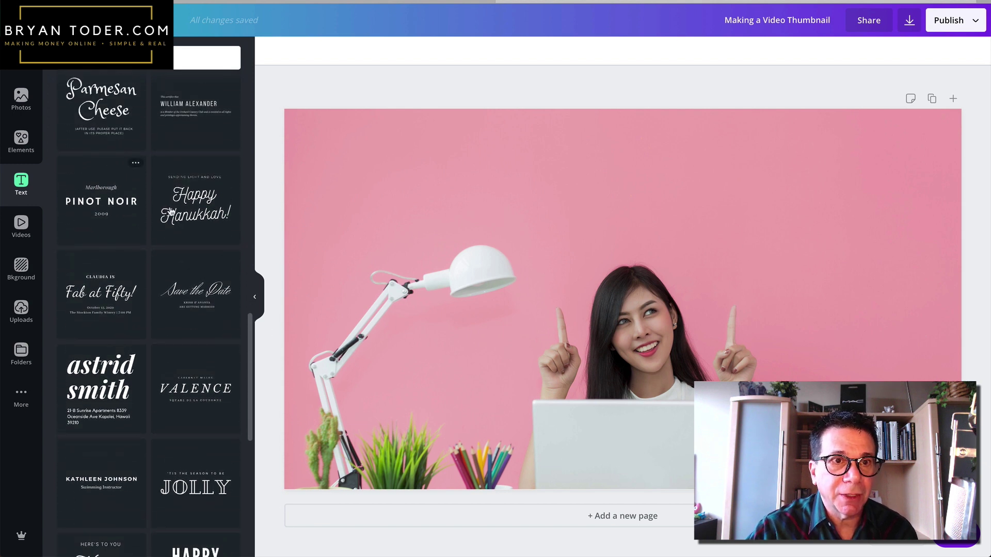
scroll(170, 211, up, 10)
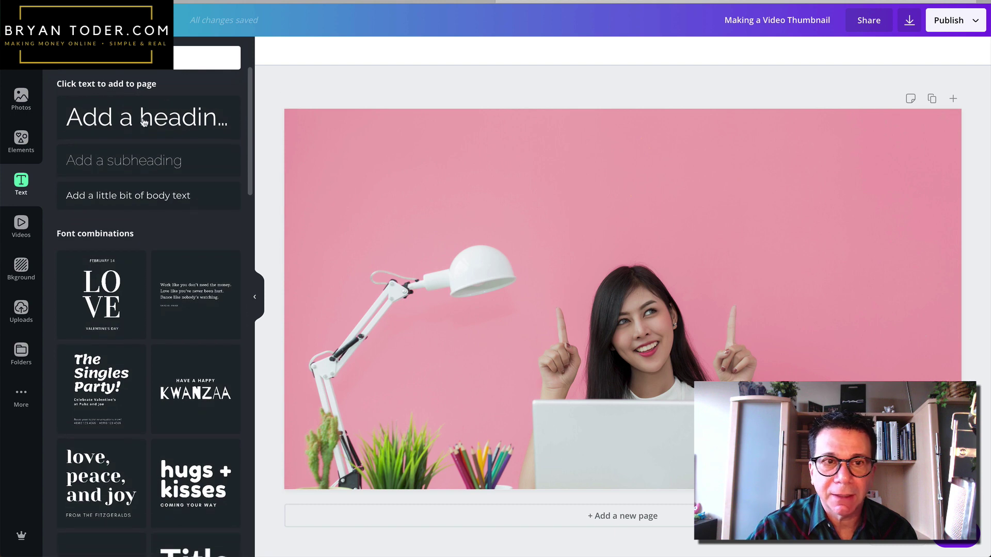
Add a heading to the page and enlarge its text to size 61.
click(144, 122)
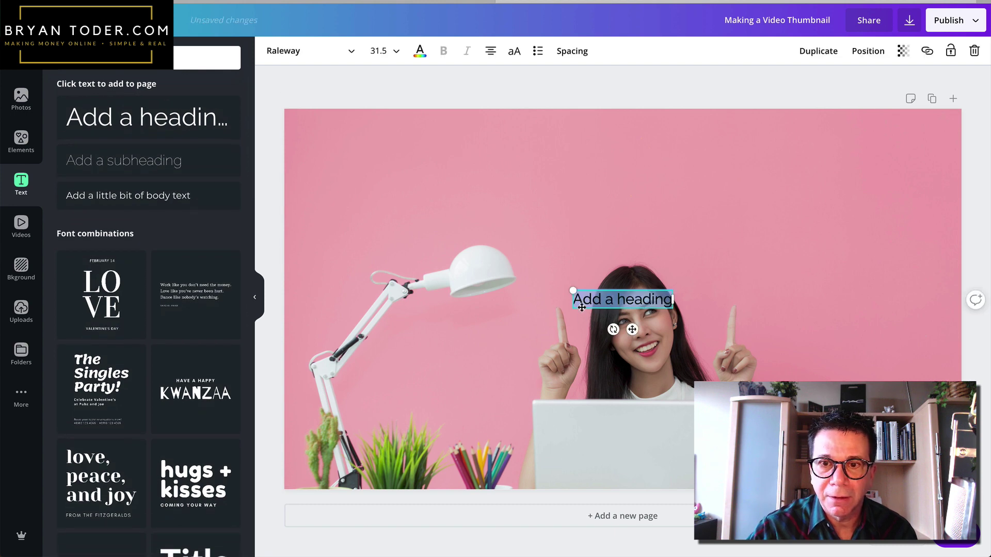
drag(542, 268, 479, 274)
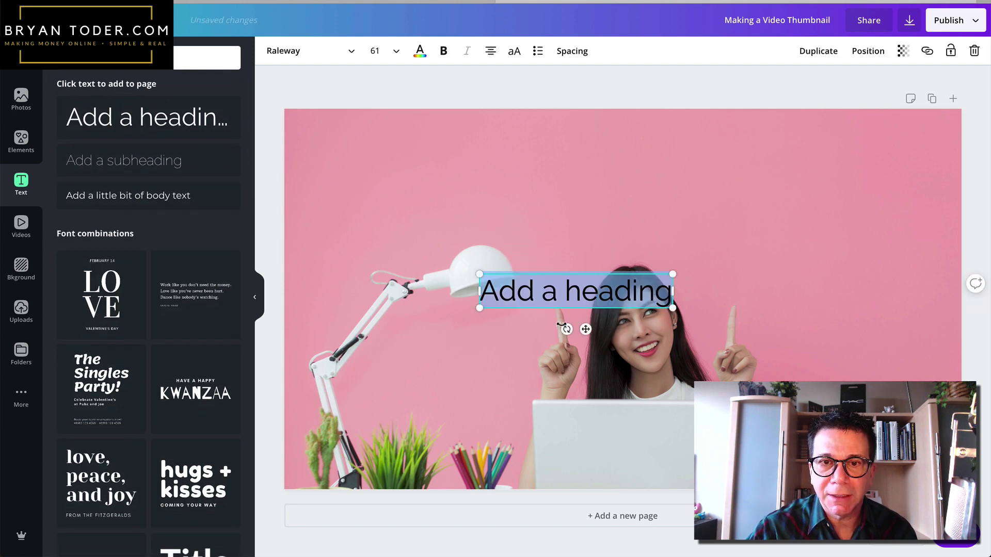
click(534, 337)
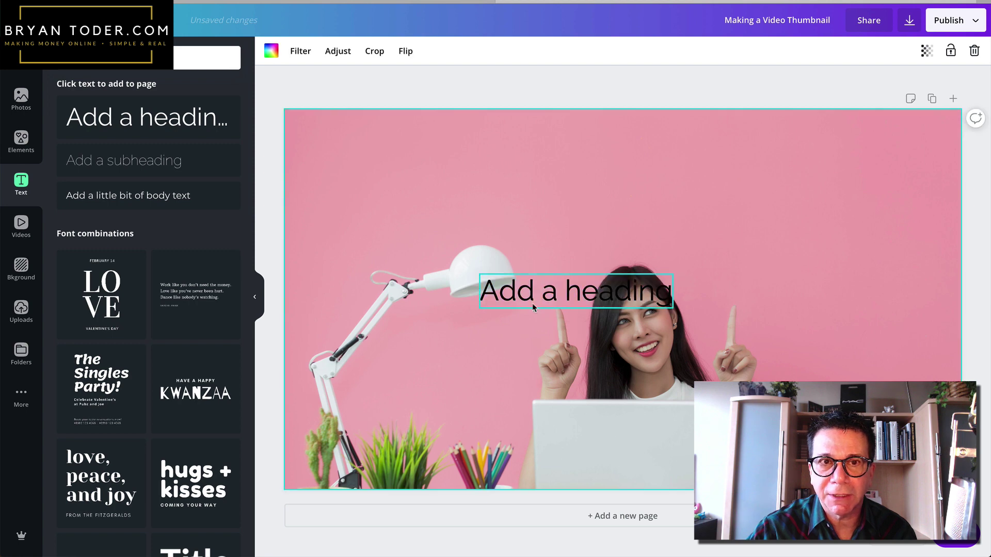
Move the heading up near the page's upper edge and set its font to CCChatterbox.
drag(531, 302, 532, 161)
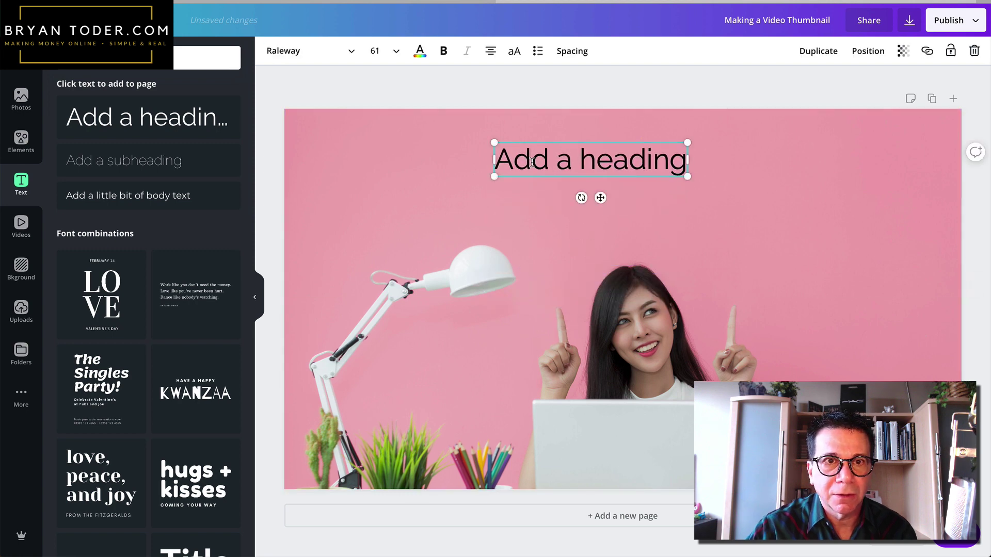
click(351, 51)
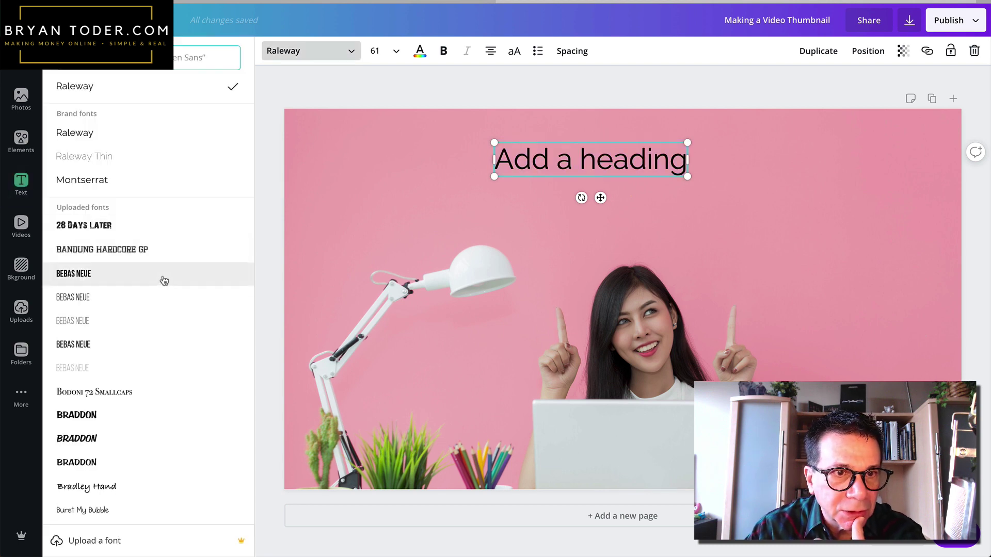
scroll(164, 283, down, 3)
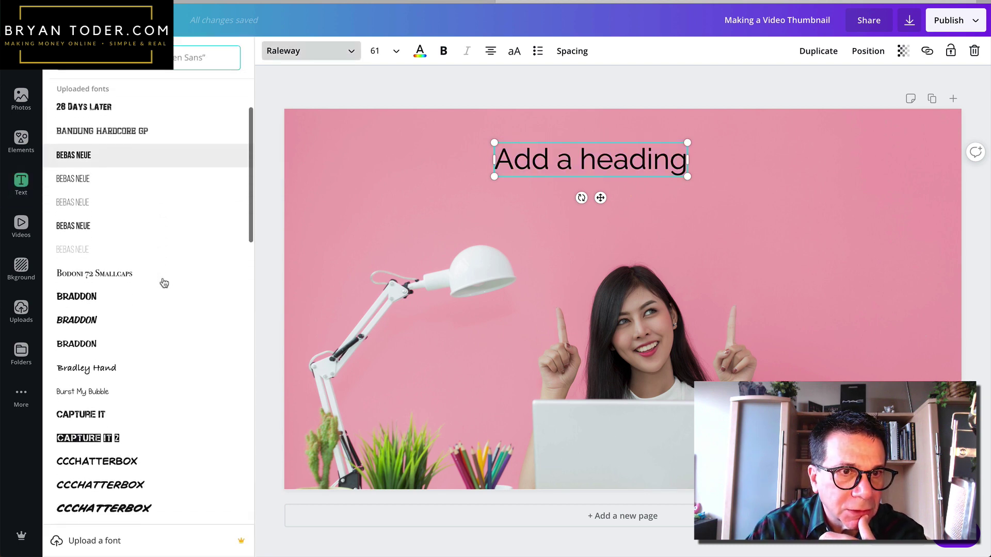
scroll(139, 213, down, 5)
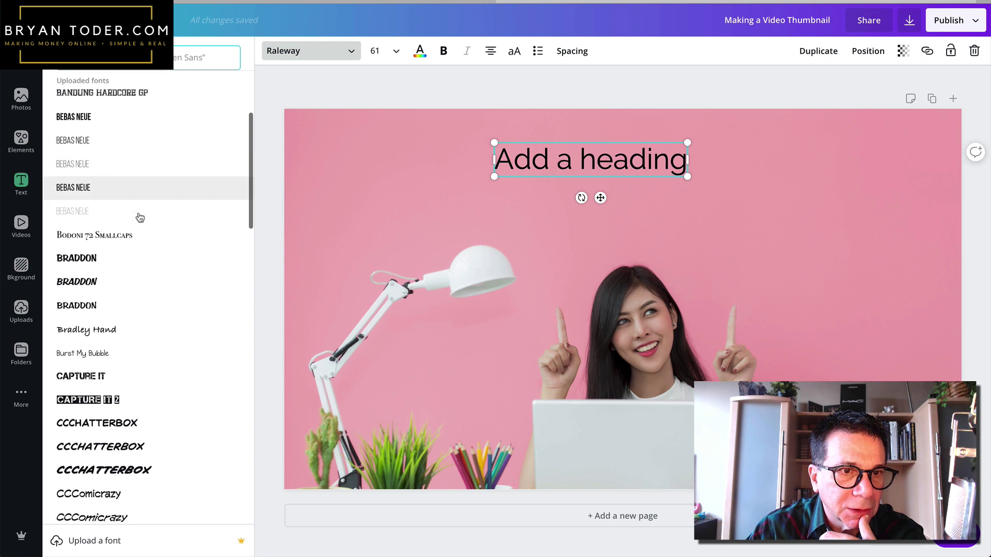
scroll(140, 215, down, 2)
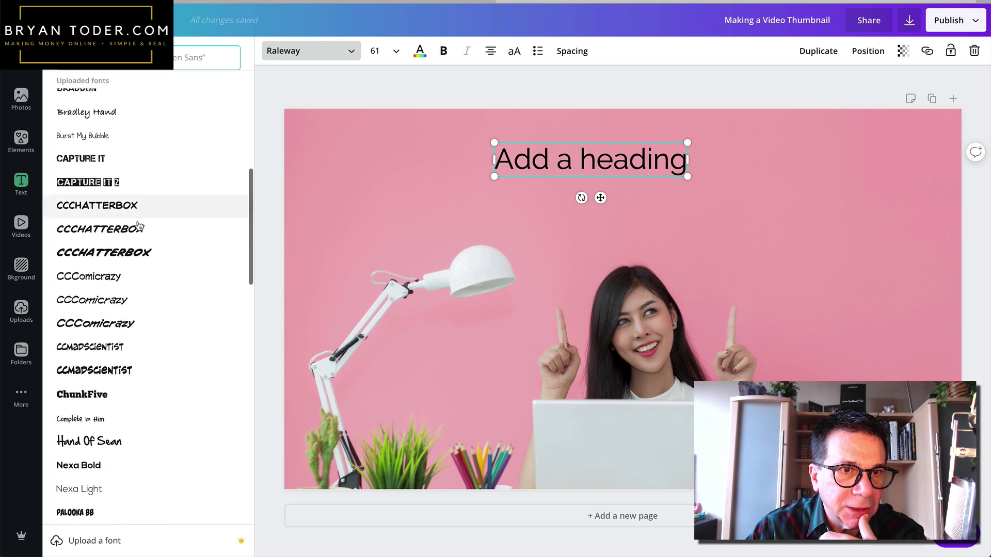
click(123, 206)
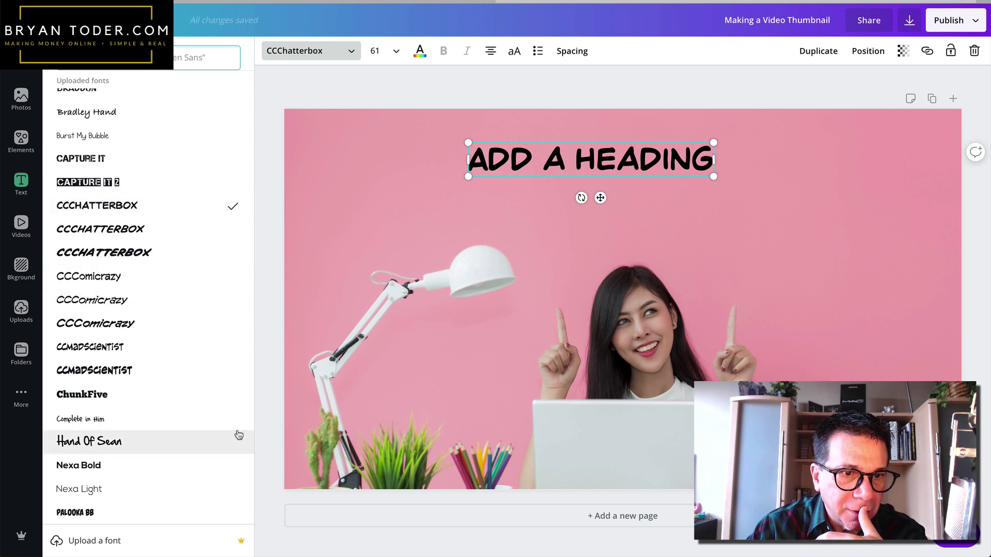
Change the heading's font to Hand Of Sean and enlarge the text to size 99.5.
click(122, 442)
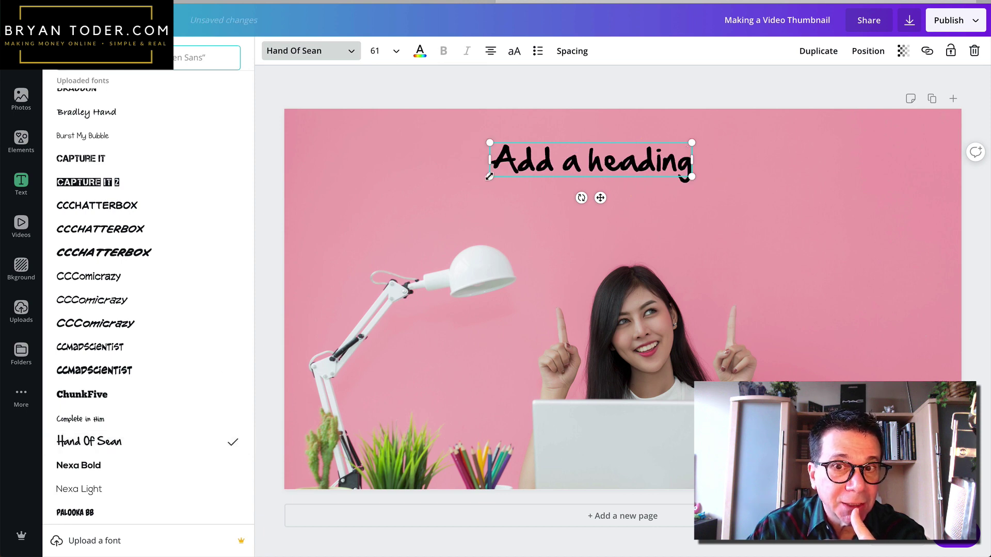
drag(489, 177, 375, 276)
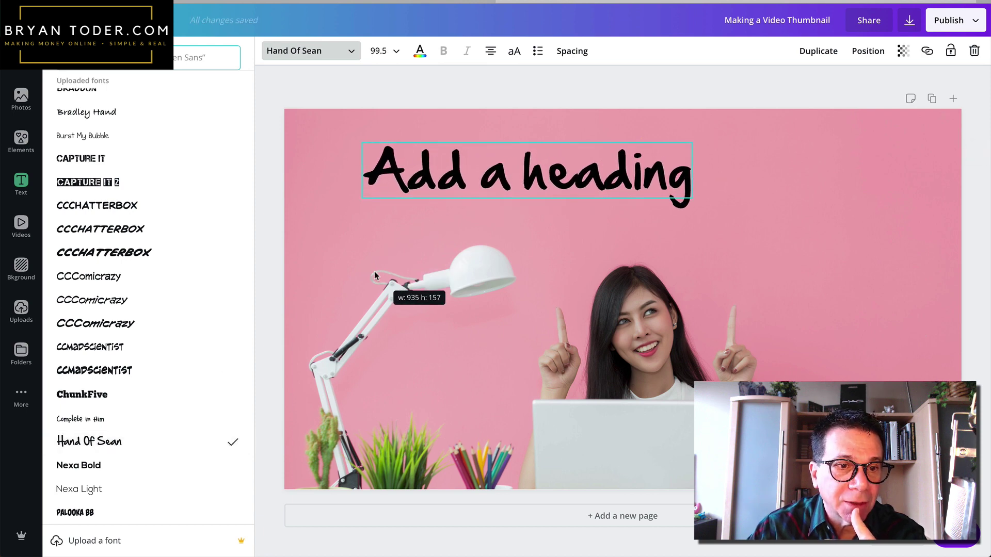
Try ChunkFive and Anchorage Bold as the heading's font.
click(120, 401)
scroll(186, 385, down, 3)
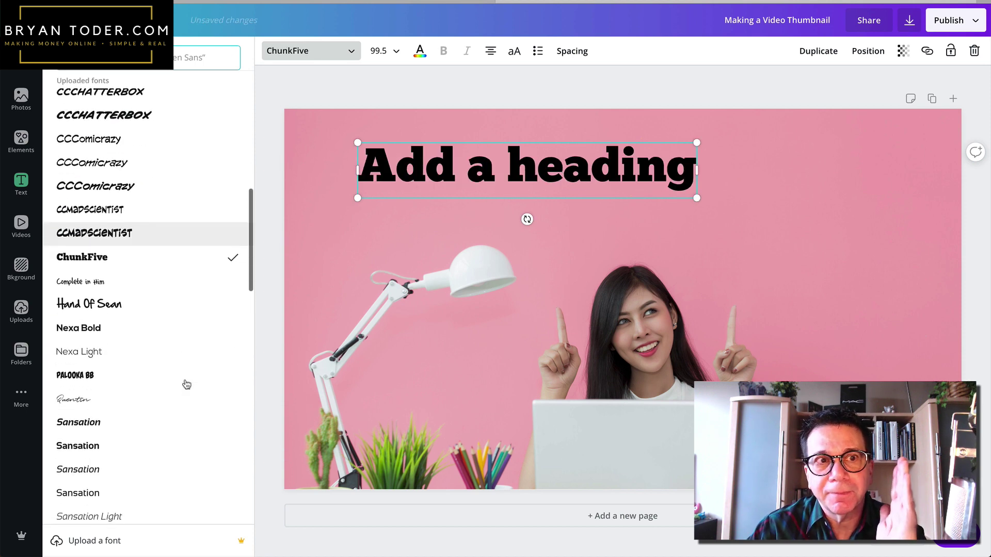
scroll(187, 385, down, 5)
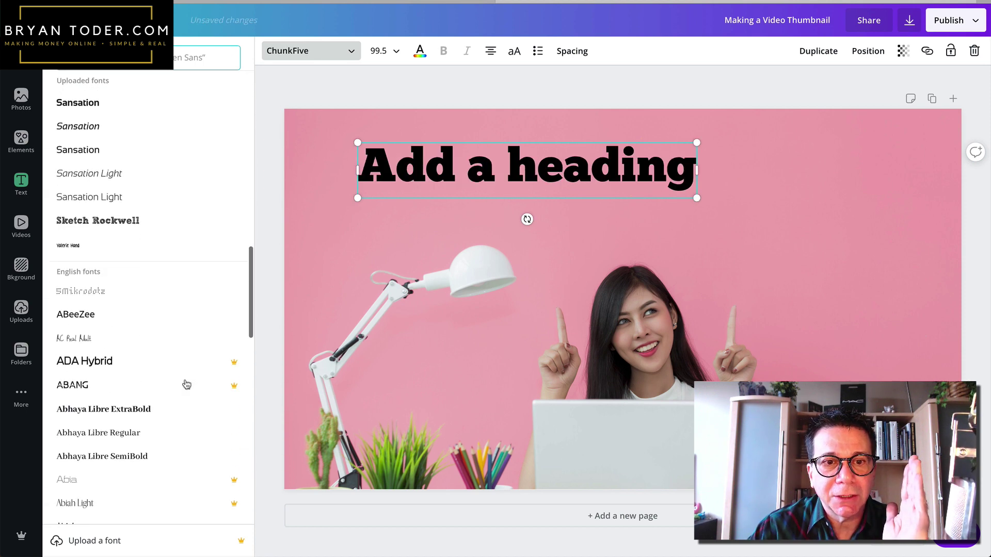
scroll(186, 385, down, 8)
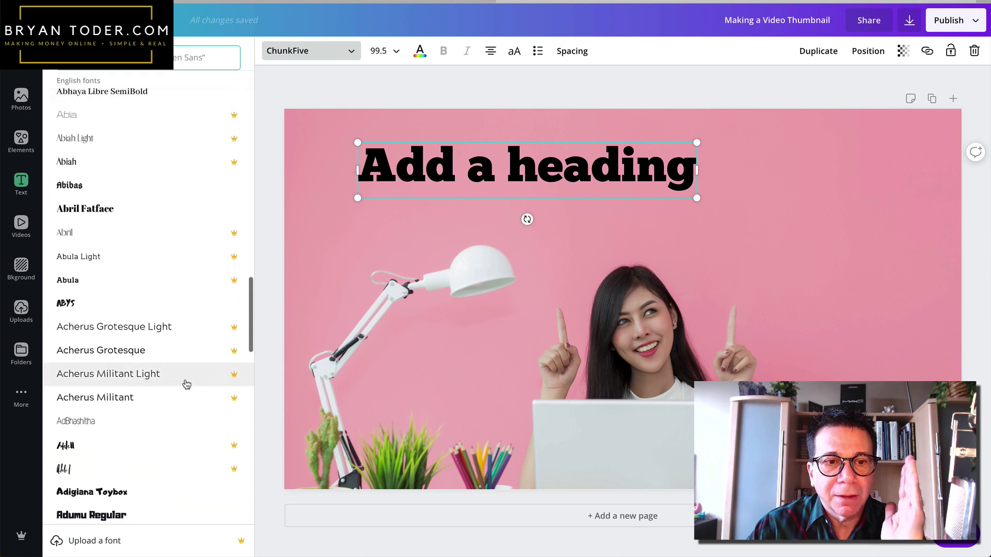
scroll(187, 385, down, 9)
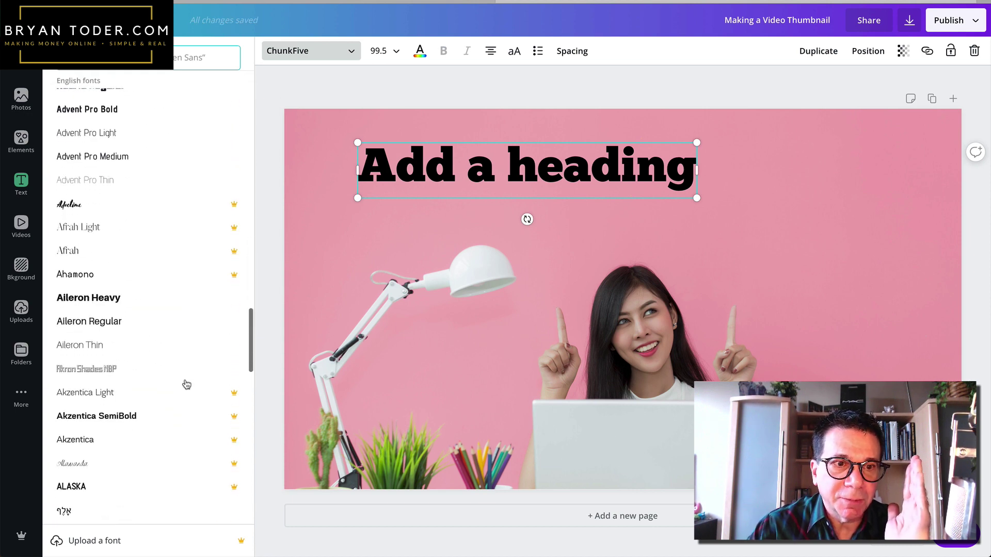
scroll(186, 385, down, 10)
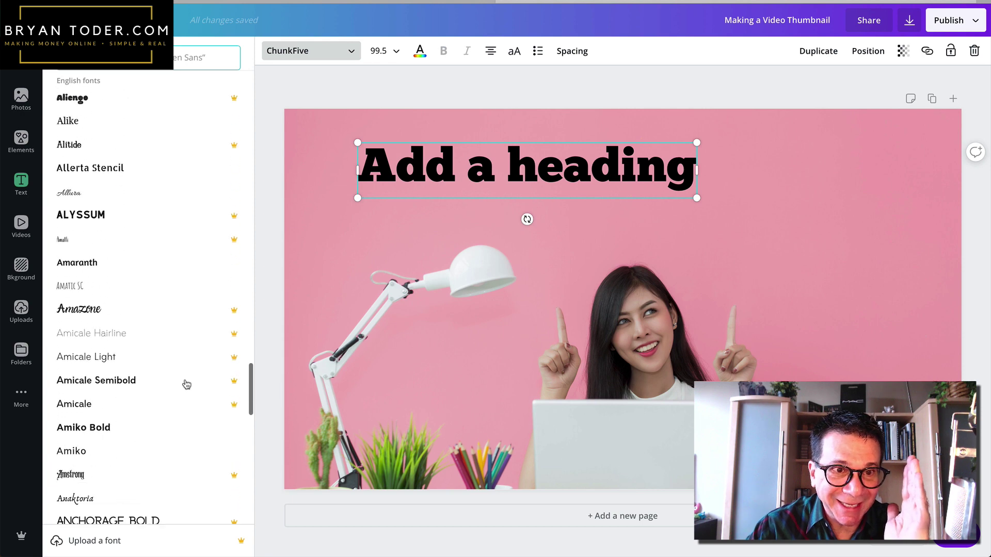
scroll(186, 385, down, 7)
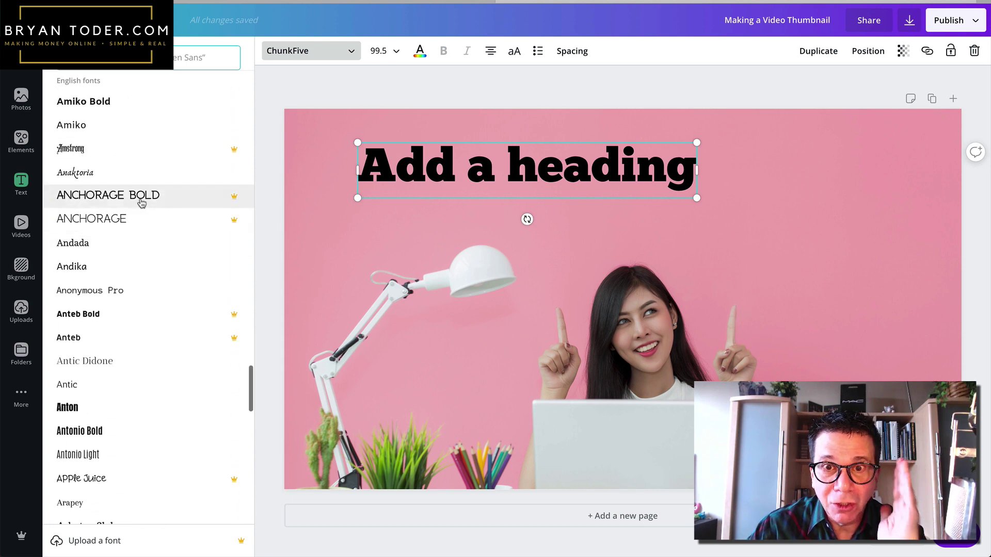
click(141, 203)
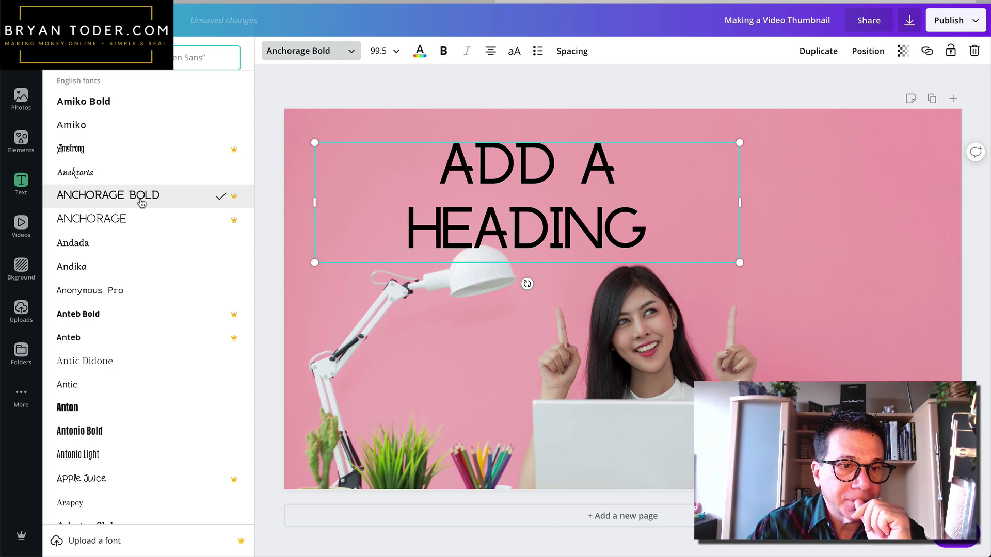
Try Archivo Black and Architects Daughter as the heading's font.
scroll(133, 332, down, 5)
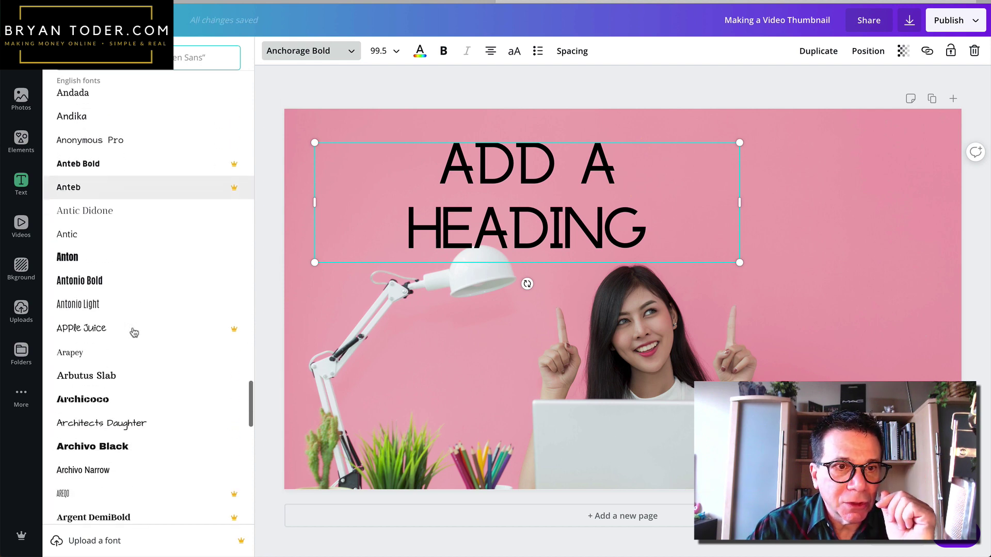
scroll(133, 332, down, 5)
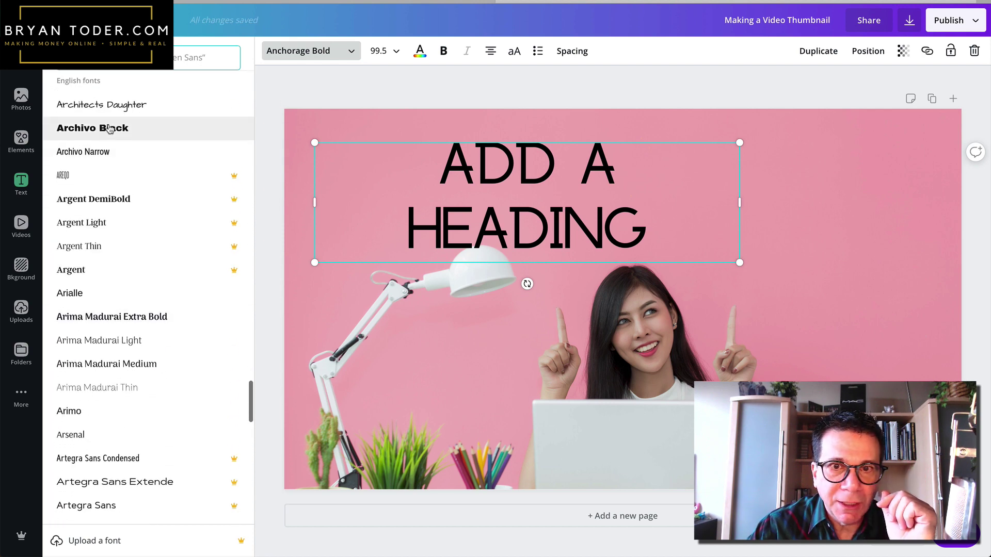
click(108, 128)
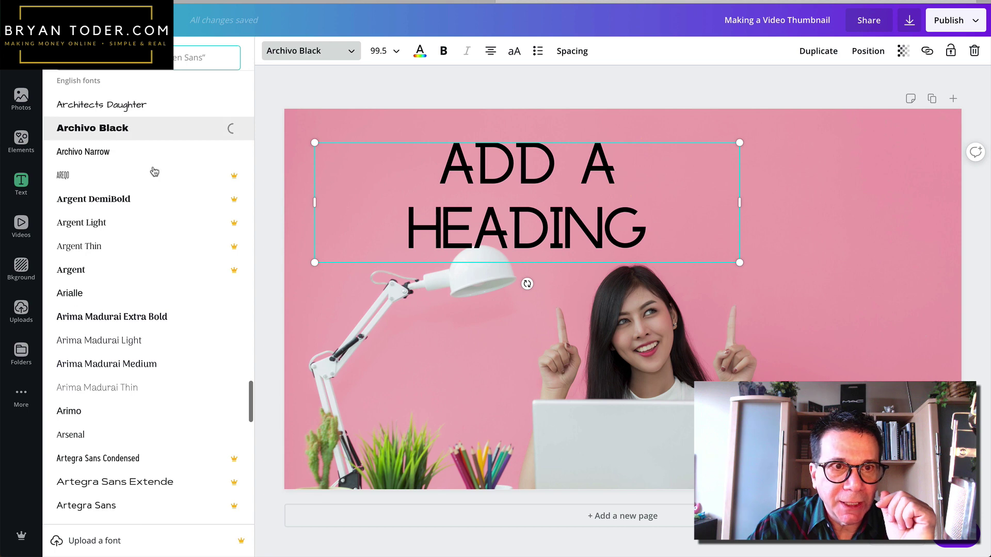
click(147, 110)
Try Argent DemiBold and Articulat Bold as the heading's font.
scroll(133, 345, down, 8)
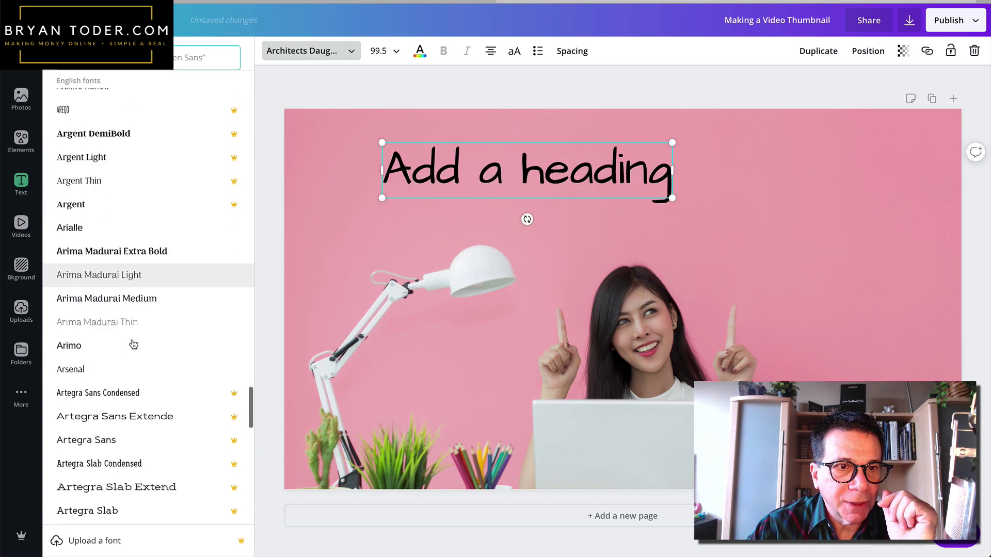
scroll(134, 345, down, 8)
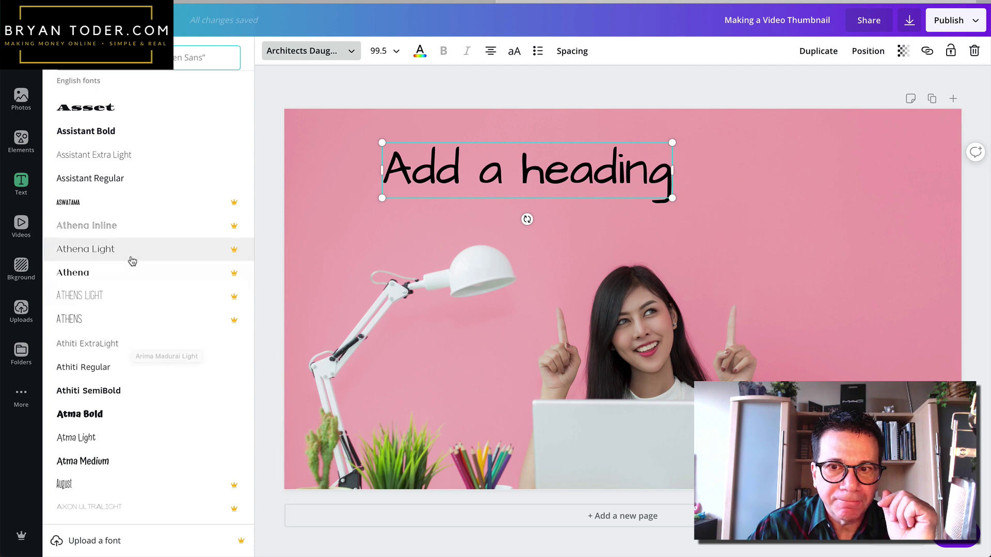
scroll(138, 368, up, 10)
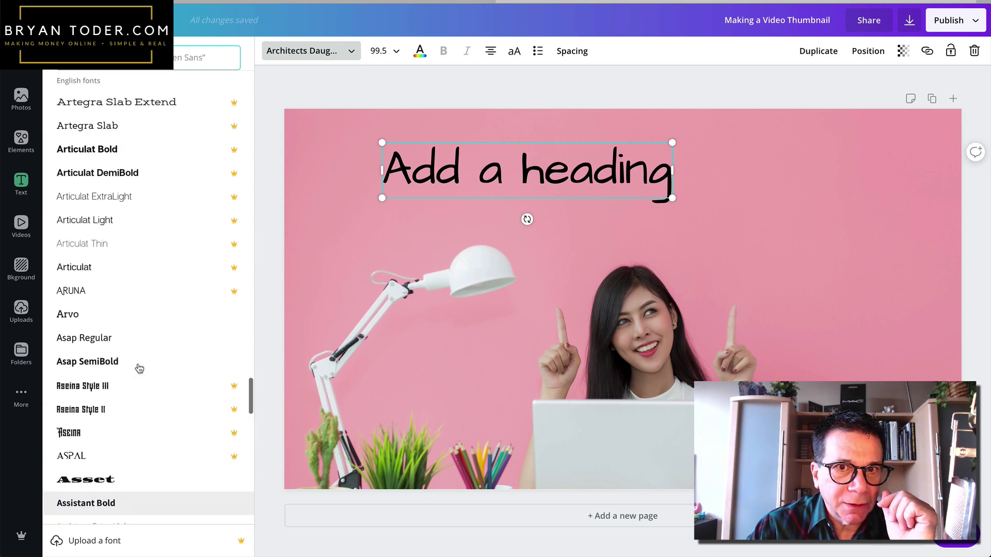
scroll(110, 188, up, 5)
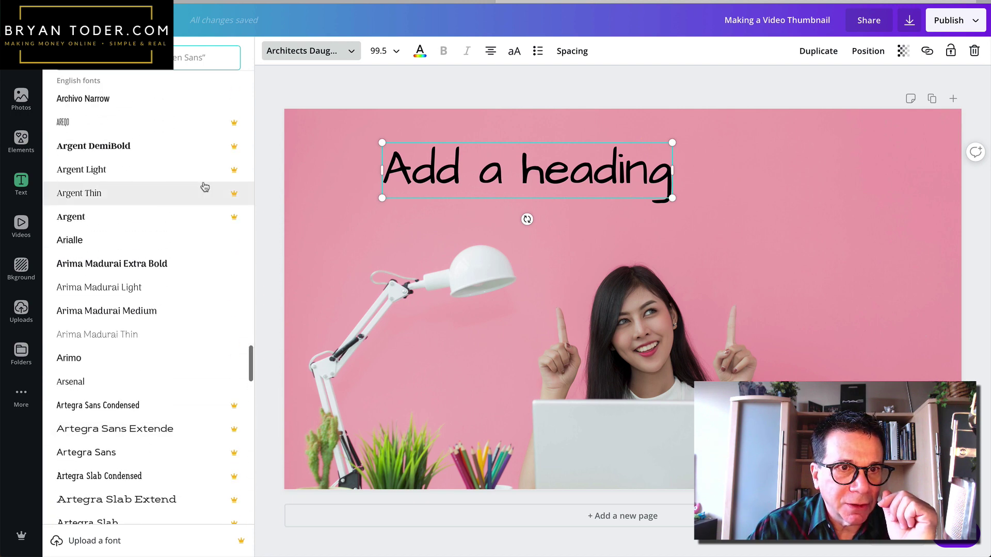
click(137, 150)
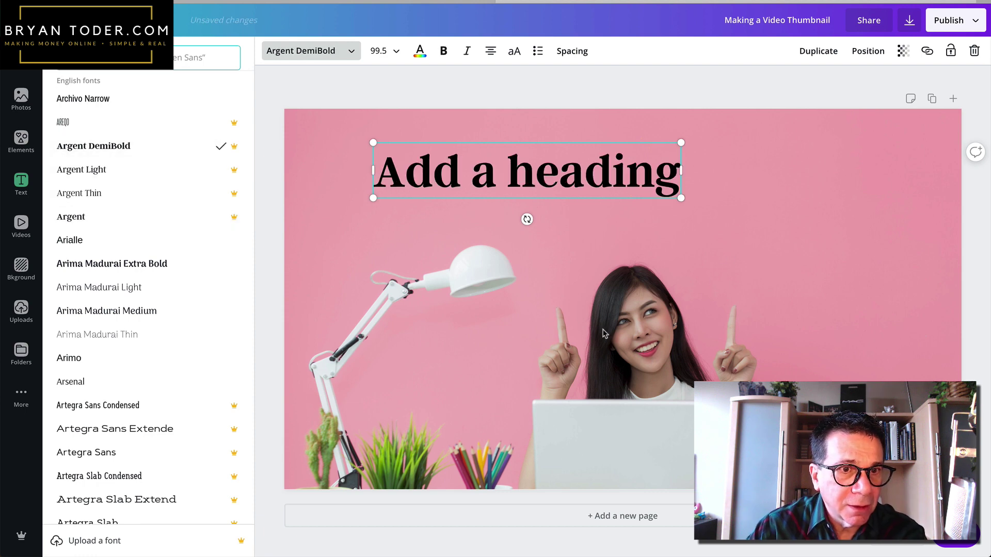
click(134, 266)
click(213, 408)
Browse further through the English fonts and try Catamaran Medium on the heading.
scroll(213, 408, down, 5)
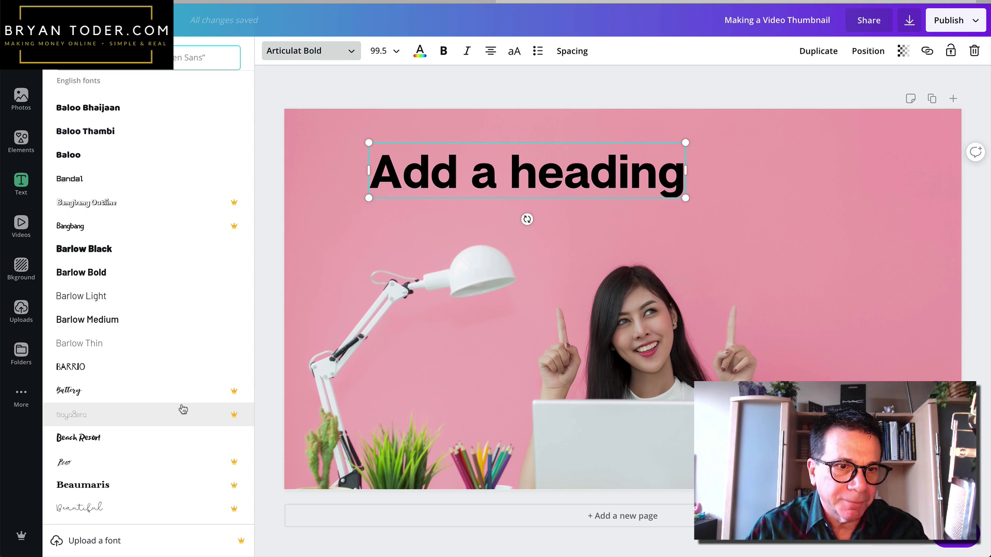
scroll(108, 440, down, 8)
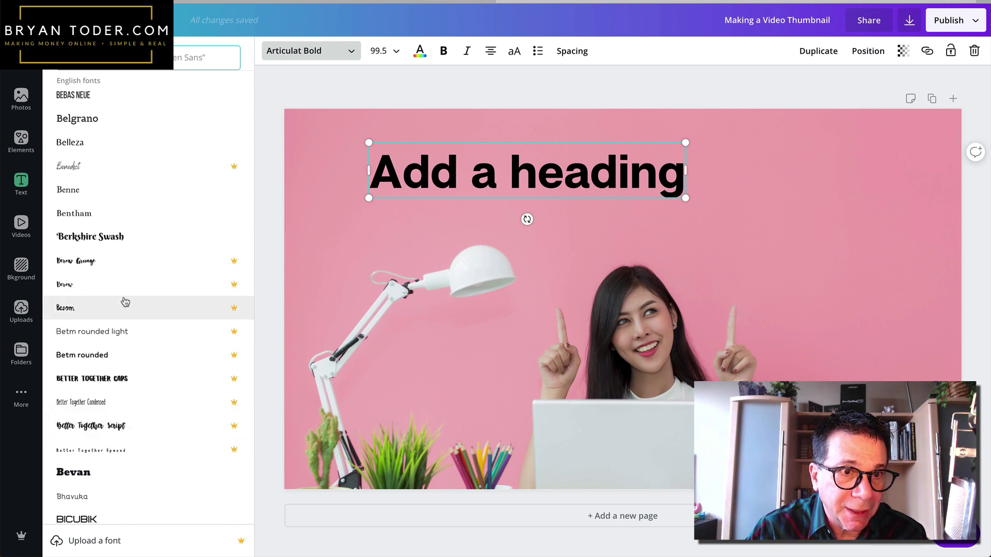
scroll(124, 301, down, 8)
scroll(125, 301, down, 8)
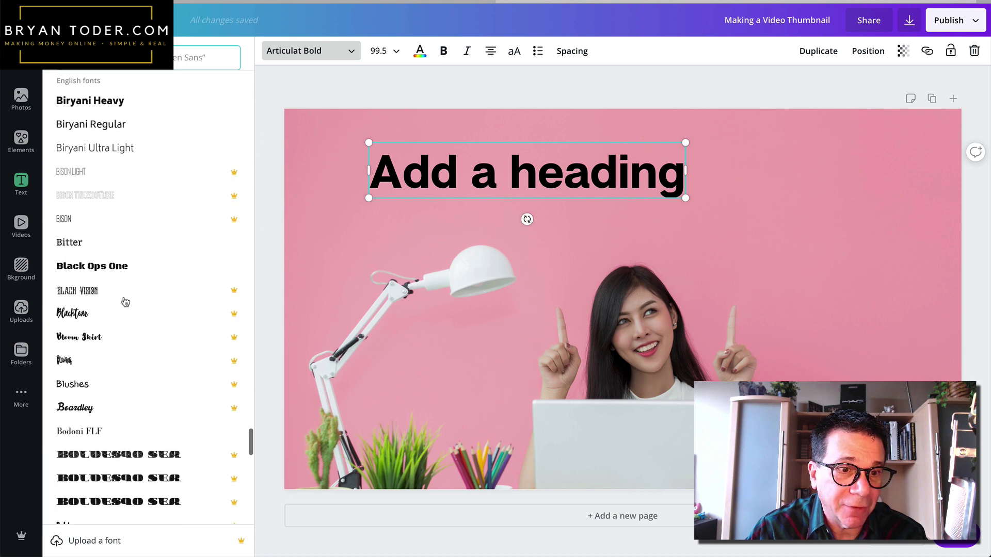
scroll(125, 301, down, 8)
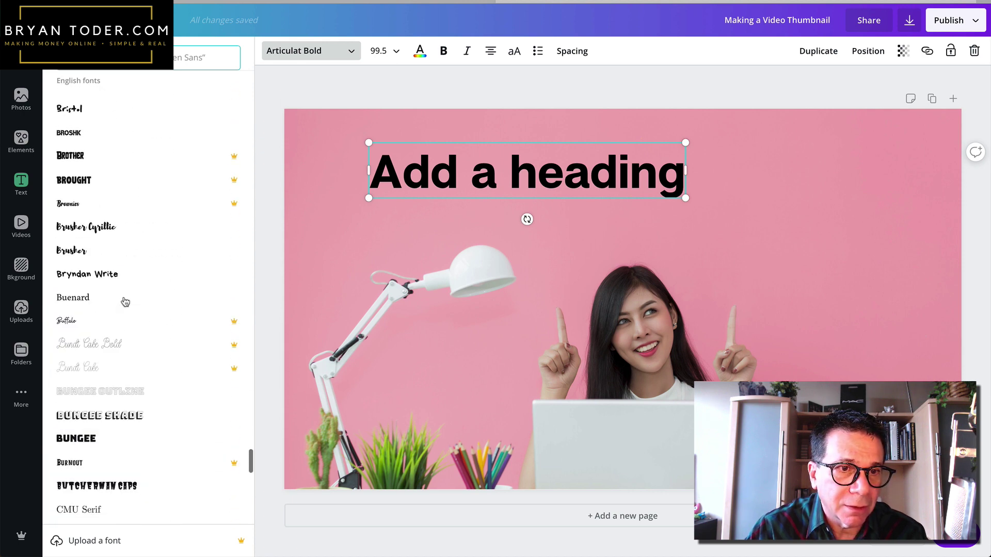
scroll(125, 302, down, 8)
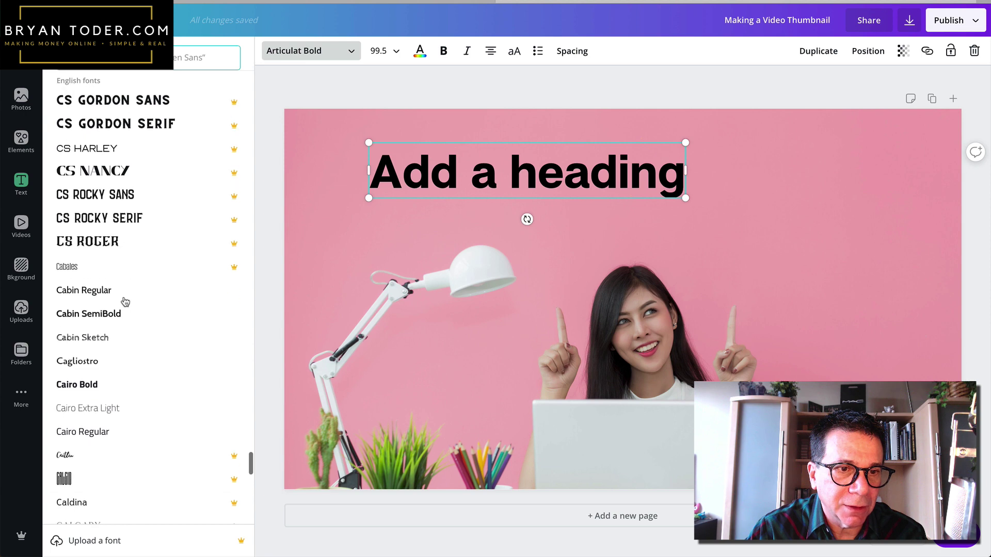
scroll(125, 302, down, 8)
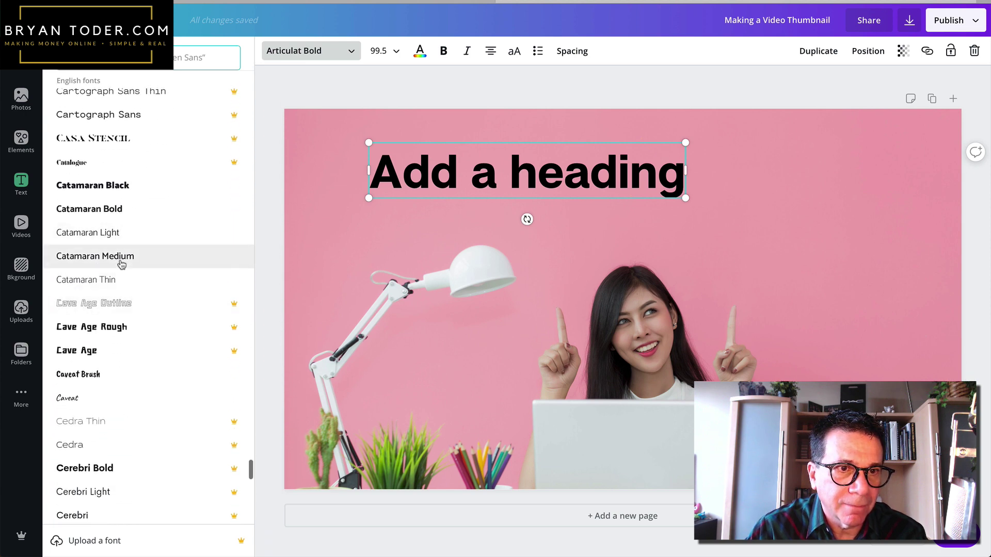
click(126, 256)
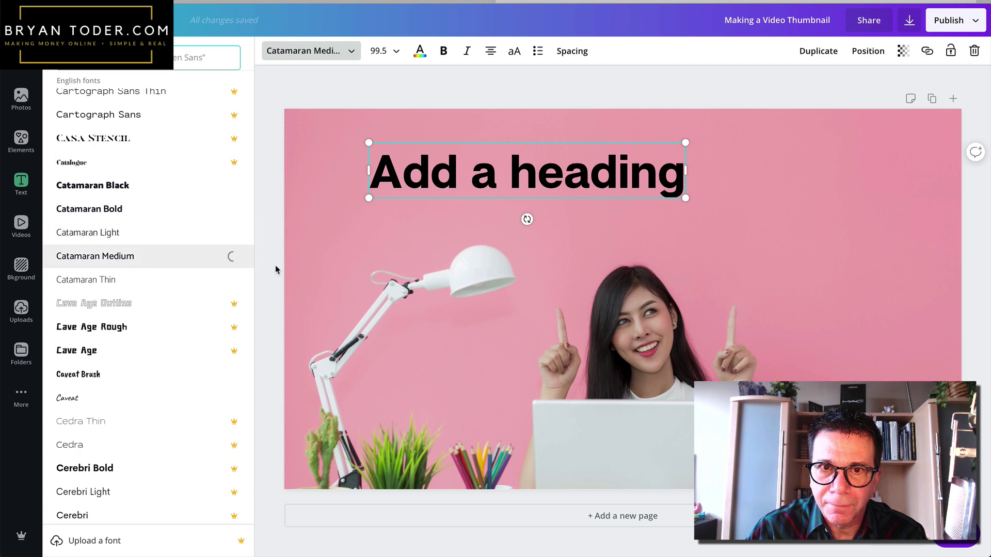
Set the heading's font to Crafty Girls from the English fonts.
scroll(190, 317, down, 10)
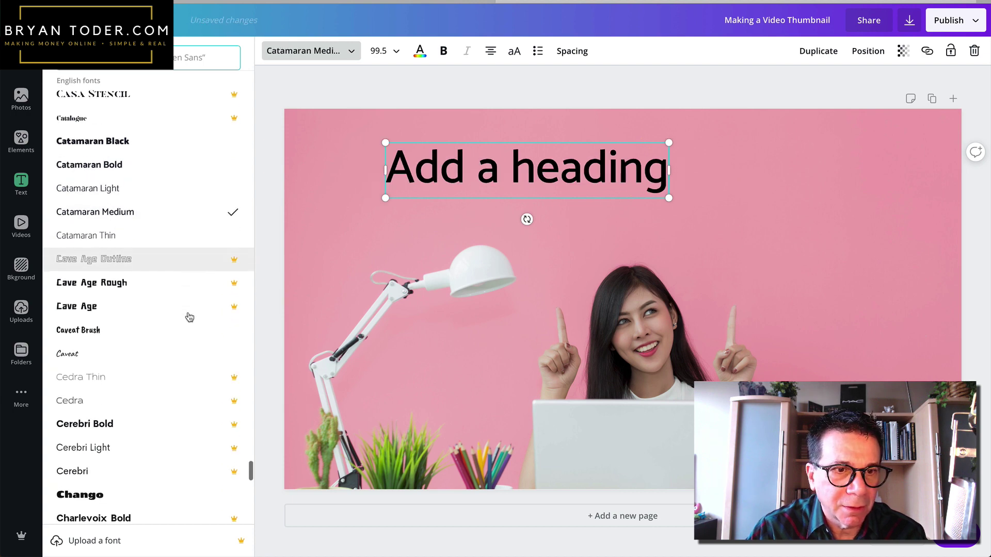
scroll(189, 317, down, 10)
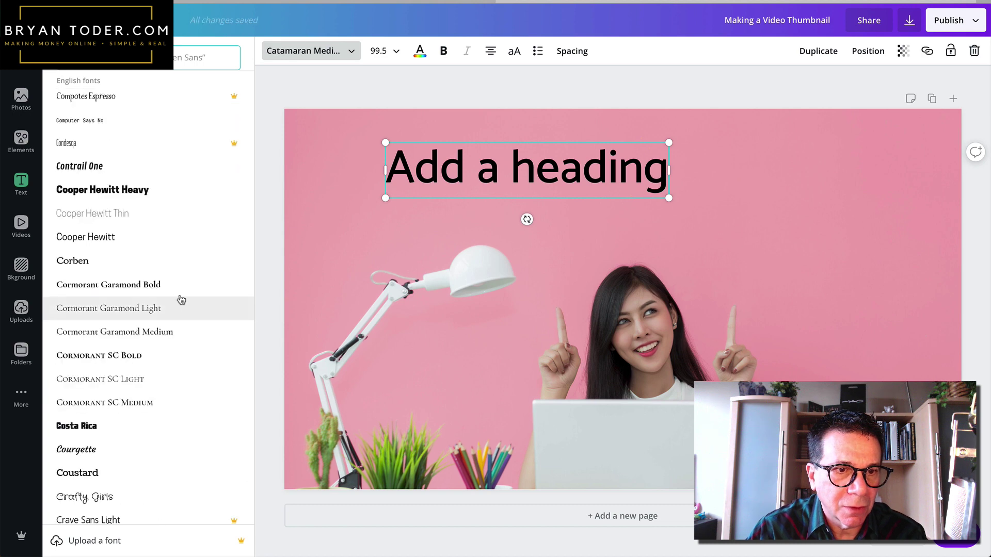
scroll(181, 300, down, 10)
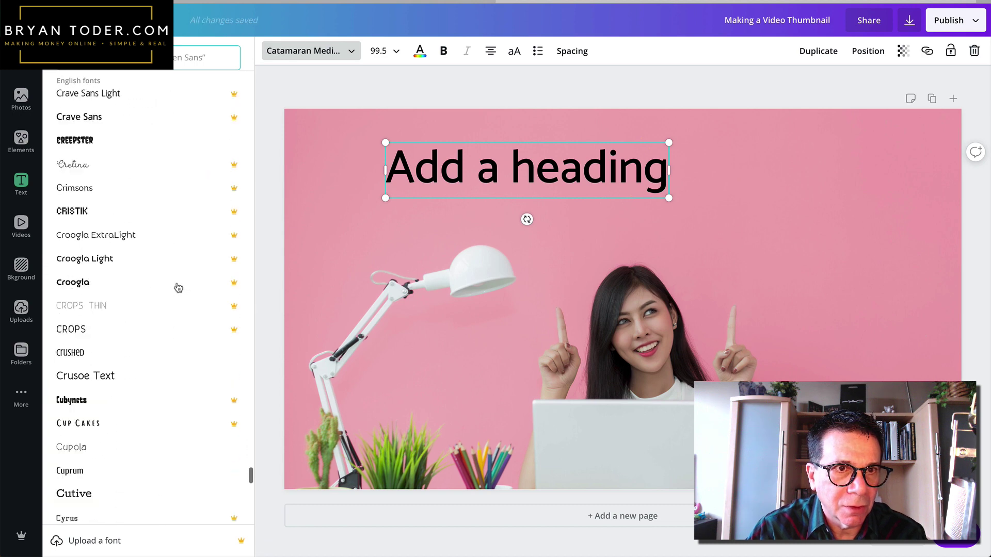
scroll(178, 288, up, 4)
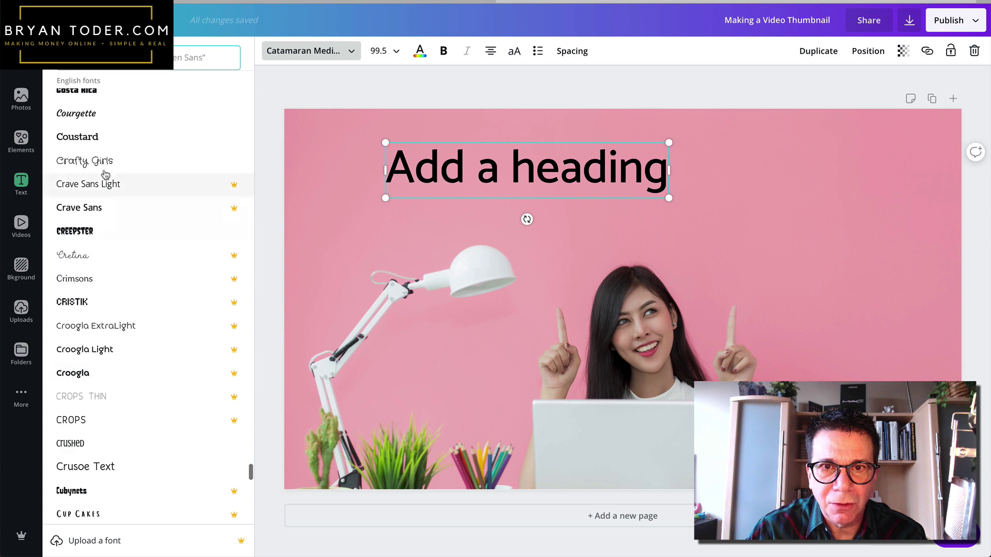
click(101, 161)
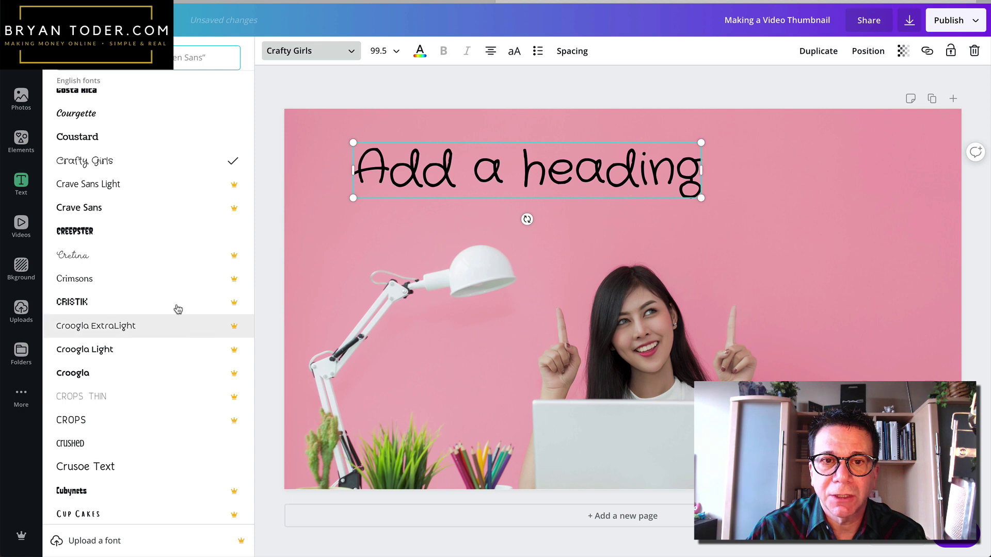
Shrink the heading to about size 24.6 and try DejaVu Sans Bold on it.
drag(360, 192, 610, 134)
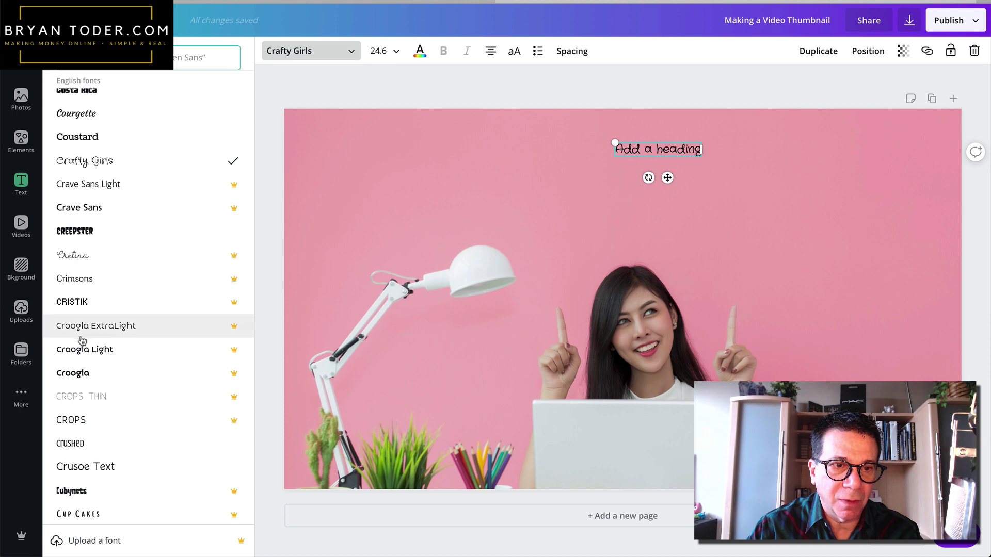
scroll(97, 480, down, 6)
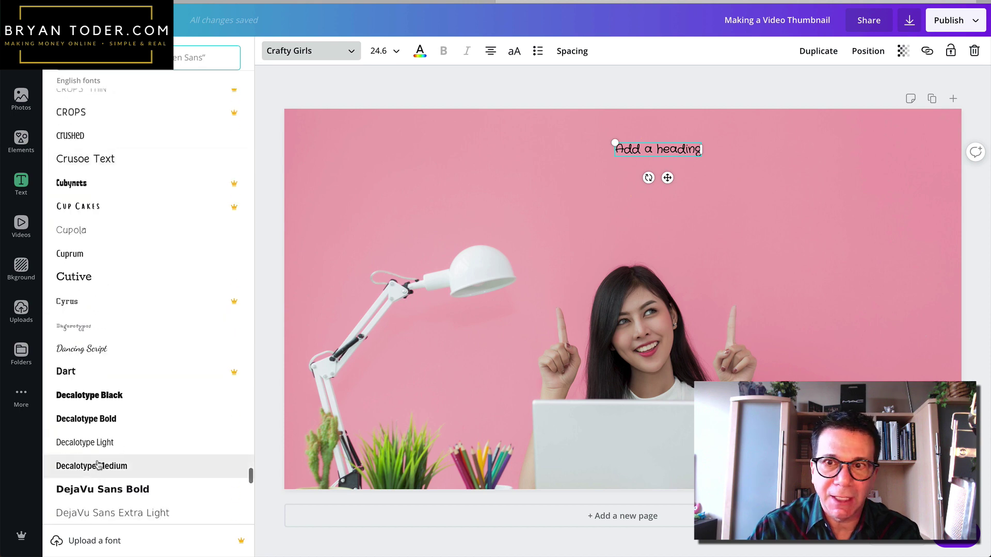
click(102, 491)
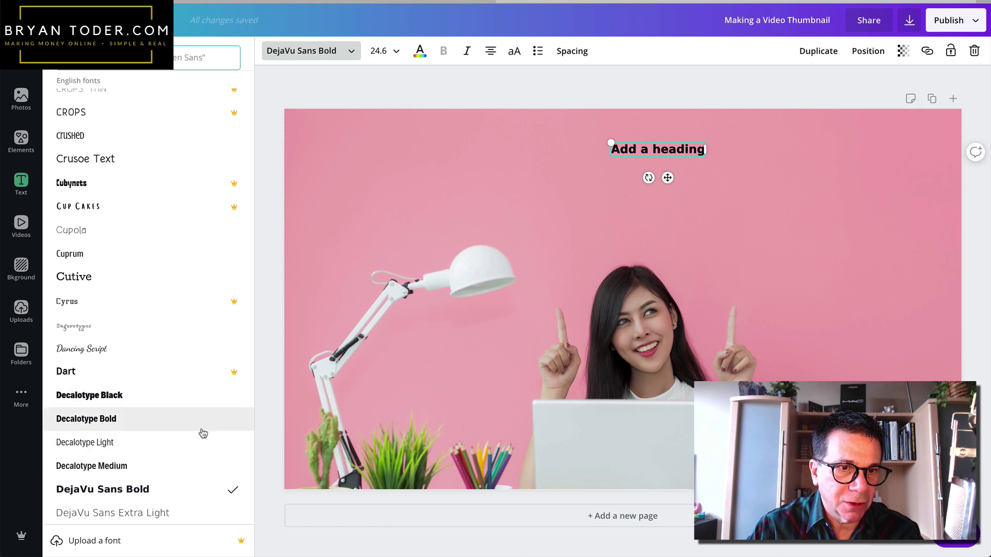
Set the heading's font to Decalotype Light and enlarge the text to about size 107.
scroll(198, 423, down, 5)
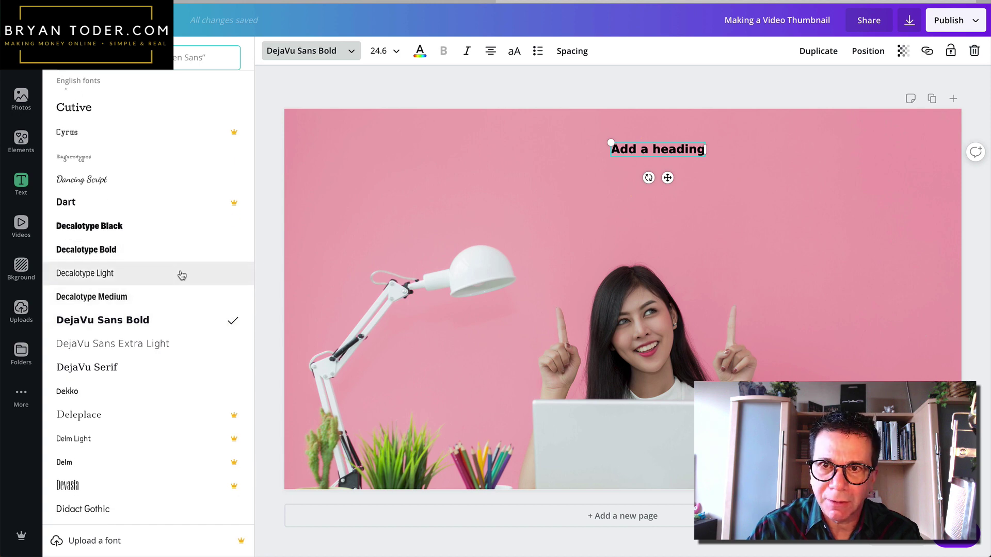
click(182, 275)
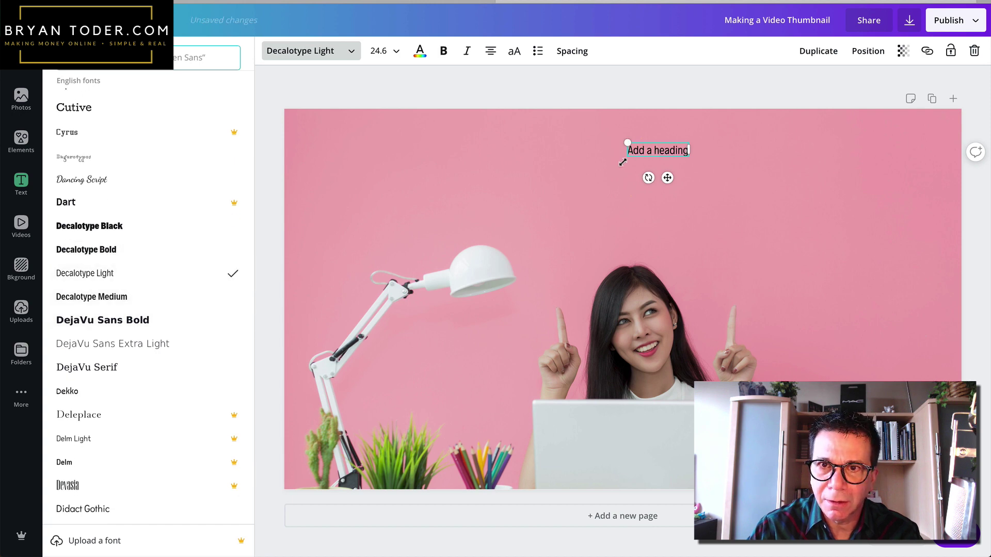
drag(628, 142, 425, 97)
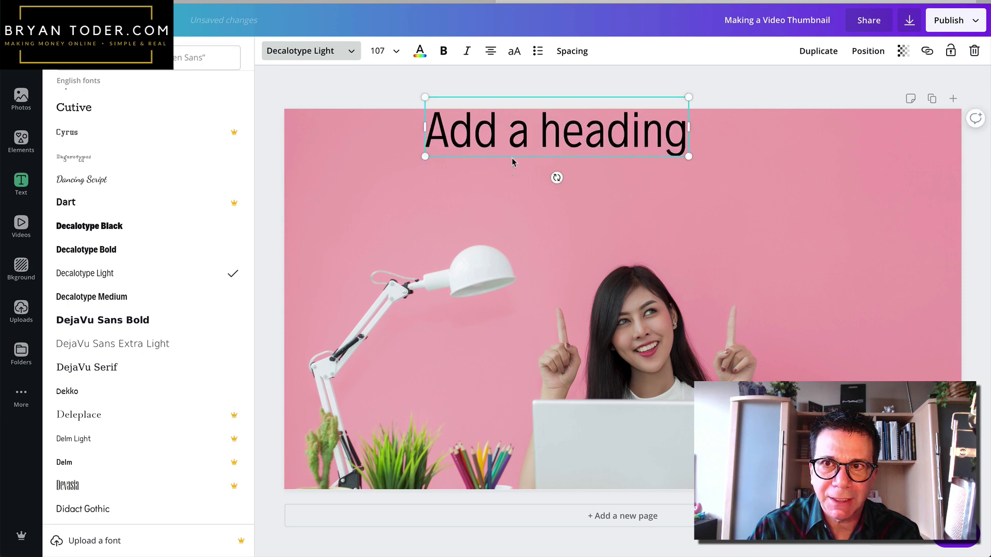
Replace the heading's text with "How to" and place it near the upper-left corner of the thumbnail.
drag(511, 136, 409, 155)
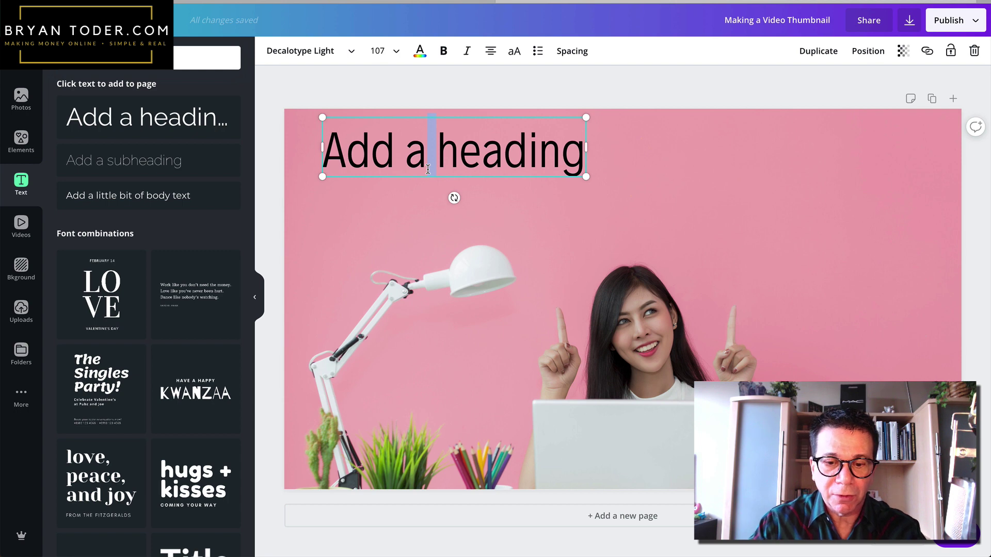
triple_click(465, 162)
text(How)
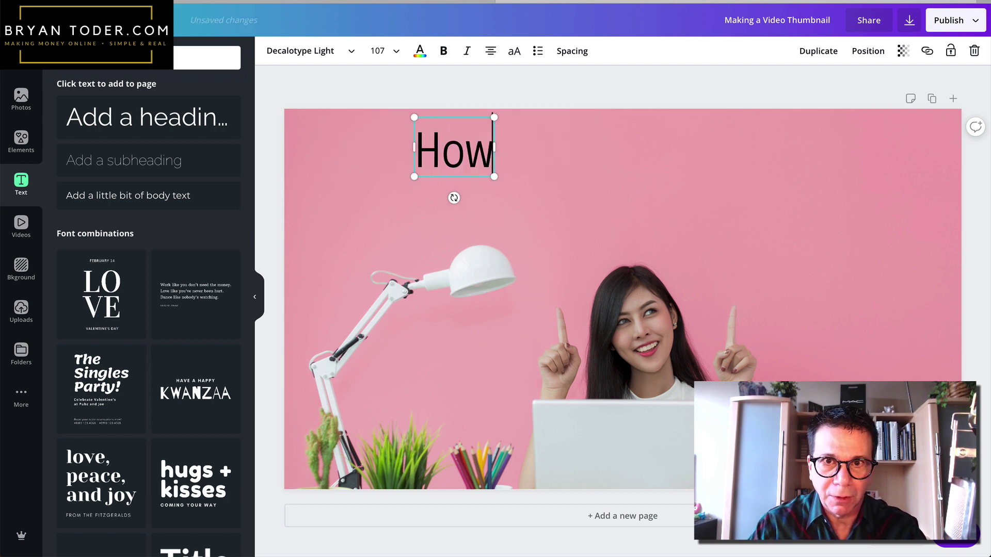
text( to)
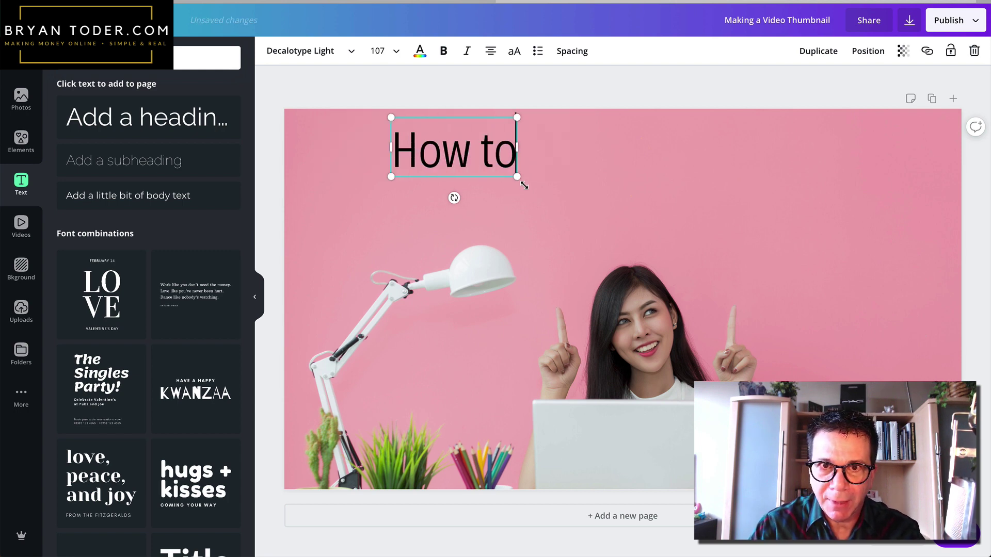
click(513, 198)
drag(506, 165, 422, 165)
Duplicate the "How to" text, change the copy to "Make a" and place it just below and right of "How to".
click(800, 51)
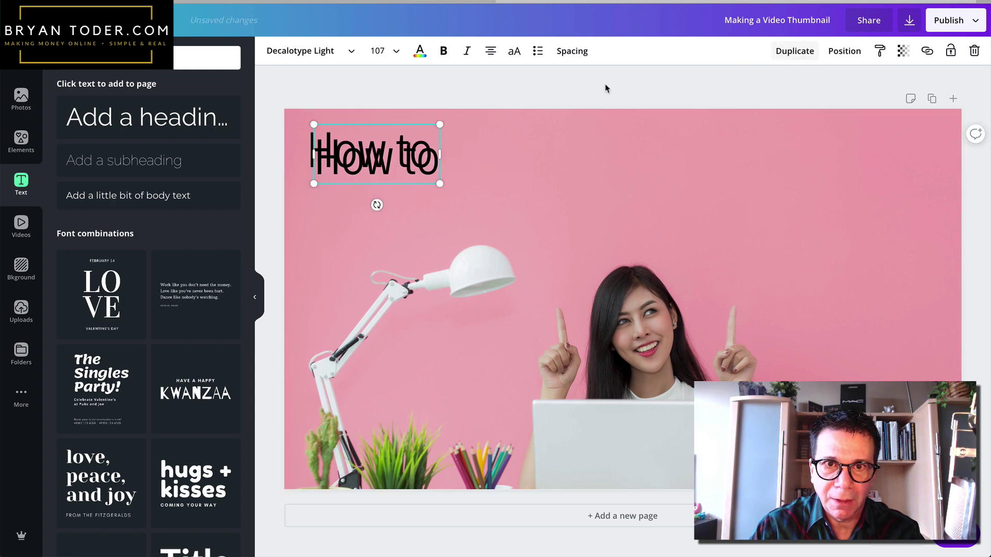
drag(424, 175, 597, 197)
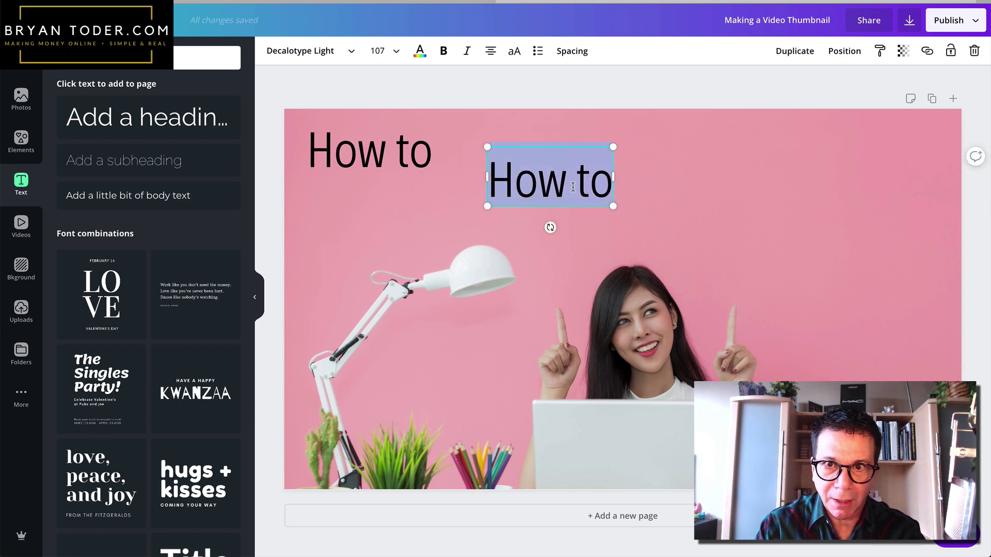
text(Make a)
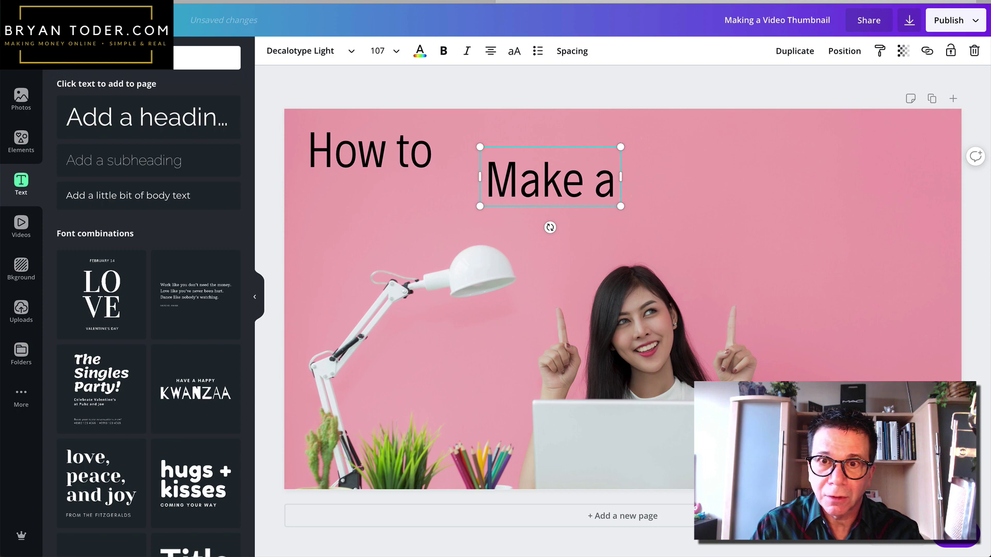
click(614, 225)
drag(582, 187, 508, 213)
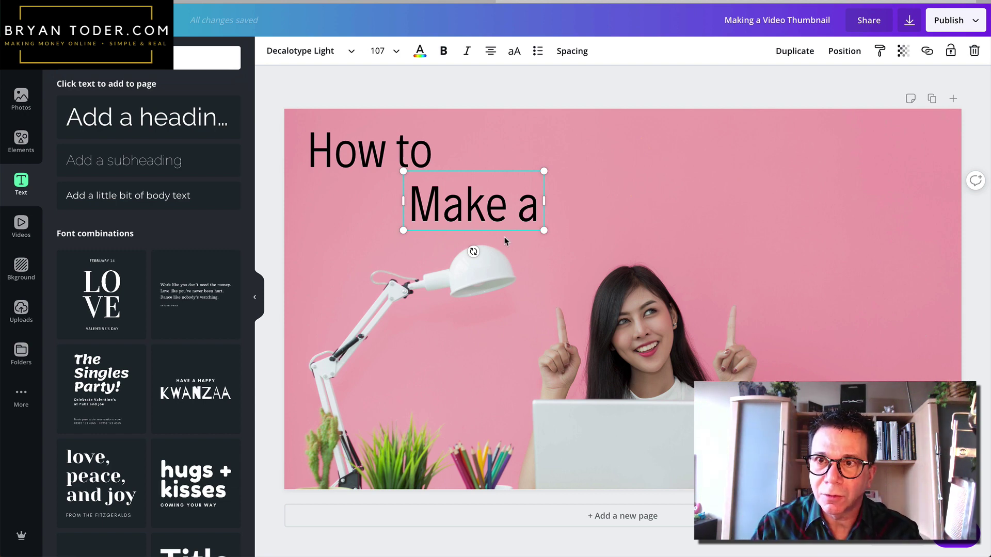
Duplicate the "Make a" text, place the copy to its right above the woman's head and change it to "Custom".
click(795, 50)
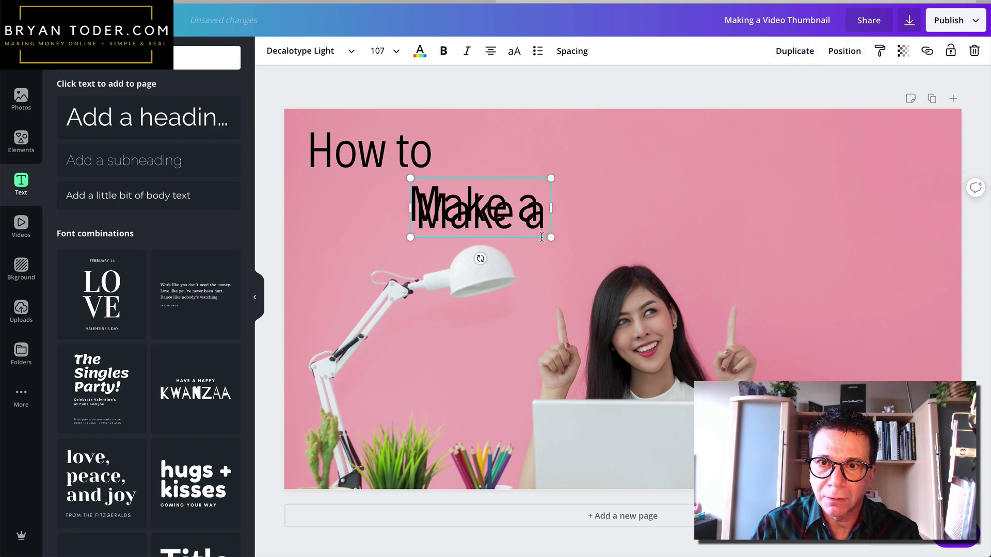
drag(516, 222, 701, 220)
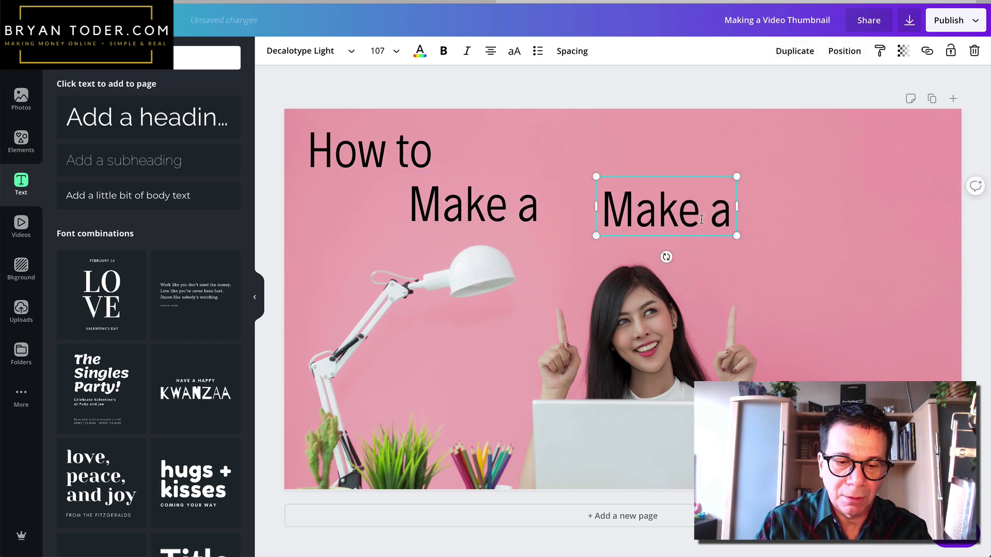
text(Custom)
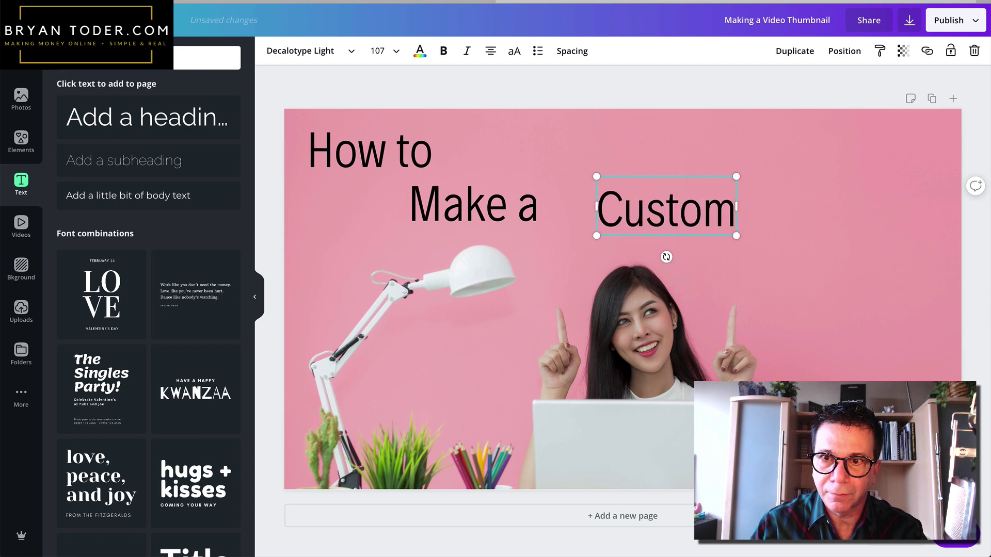
click(741, 256)
click(724, 224)
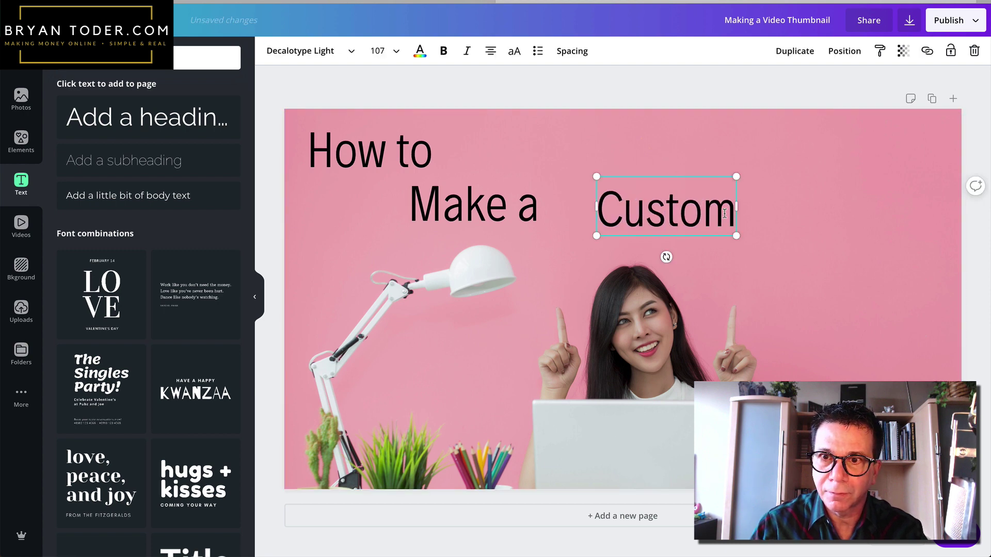
Duplicate the "Custom" text, place the copy below and to its right and change it to "Thumbnail".
click(795, 50)
drag(696, 243, 831, 295)
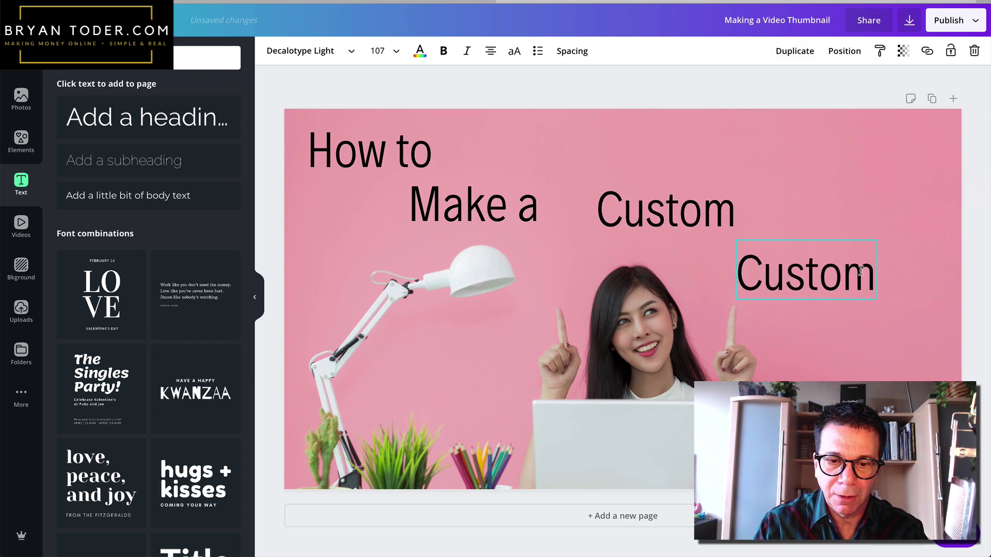
double_click(831, 293)
text(Thum)
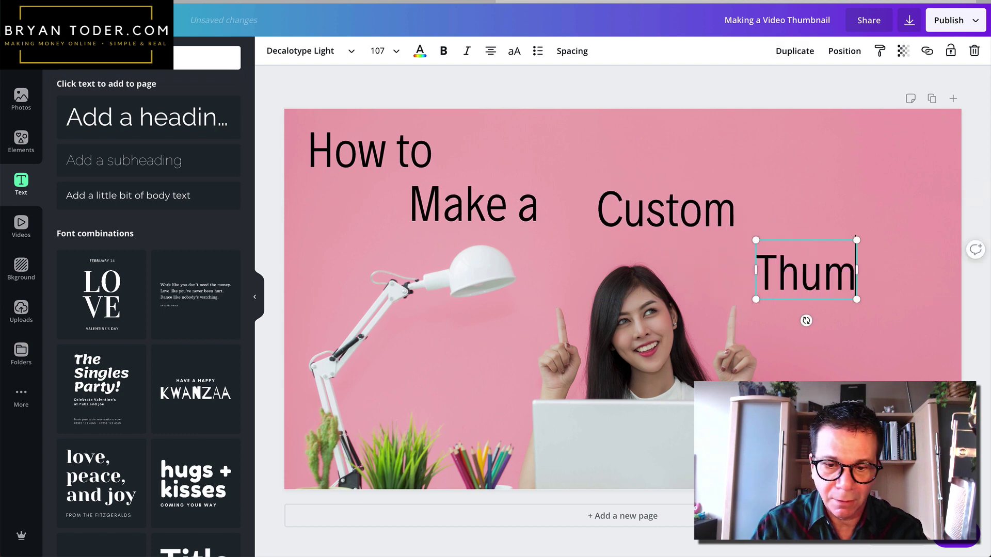
text(bnail)
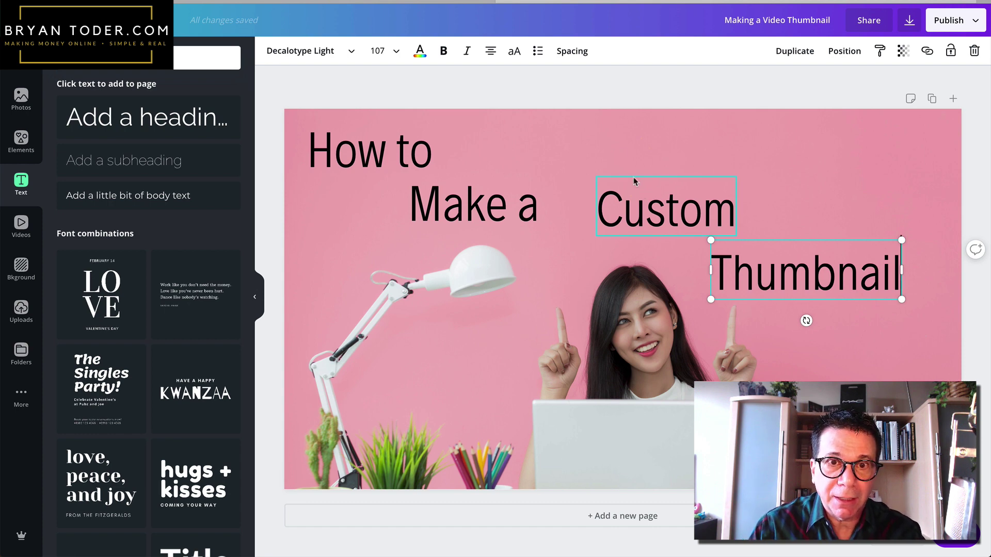
Shrink "How to" to about size 85.6 and tilt it upward, with "Make a" moved left beneath it.
click(408, 171)
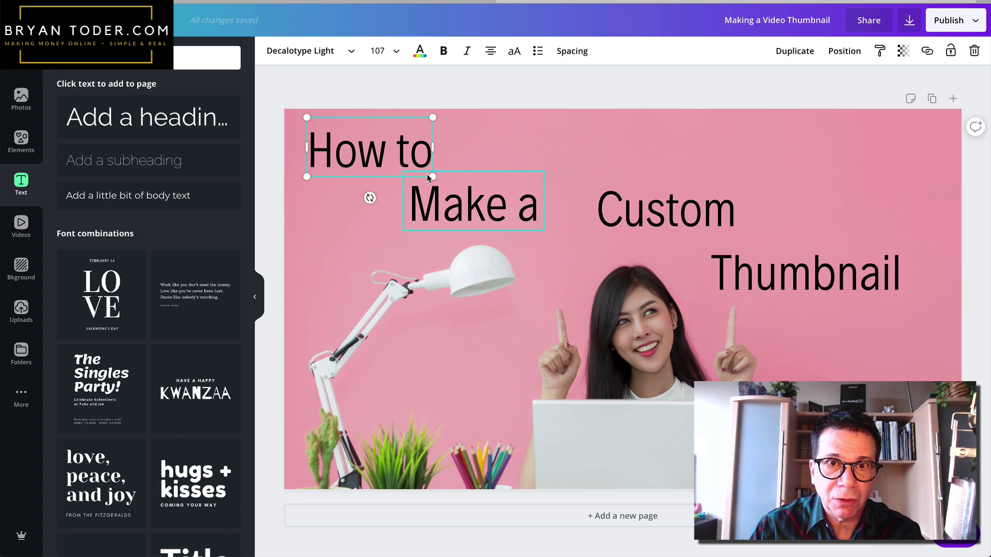
drag(426, 177, 354, 178)
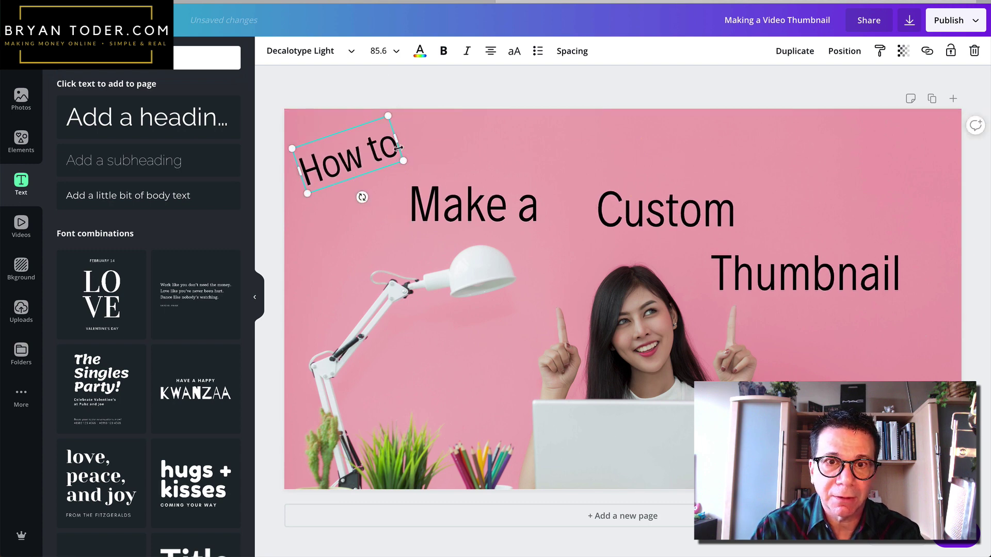
drag(442, 199, 410, 206)
Enlarge the "Make a", "Custom" and "Thumbnail" texts together, bringing "Make a" and "Custom" to about size 124.
shift+click(611, 215)
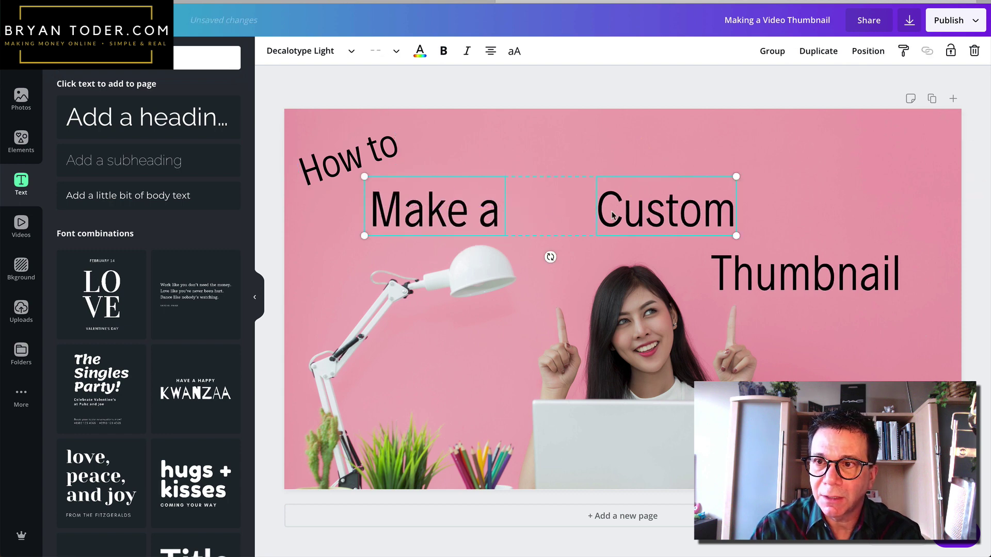
shift+click(771, 271)
drag(900, 176, 987, 156)
click(769, 379)
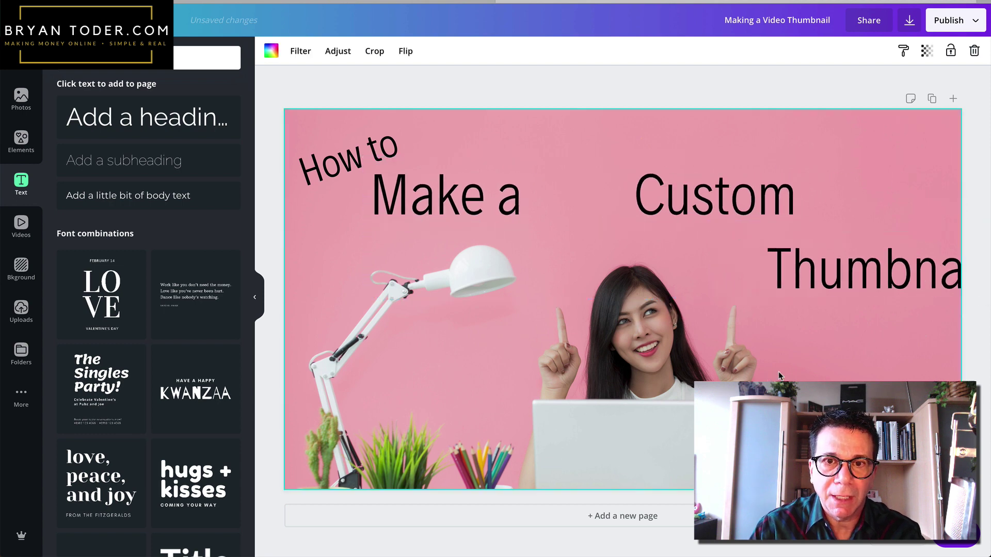
Move the "Custom" text slightly up and select its whole word.
click(480, 201)
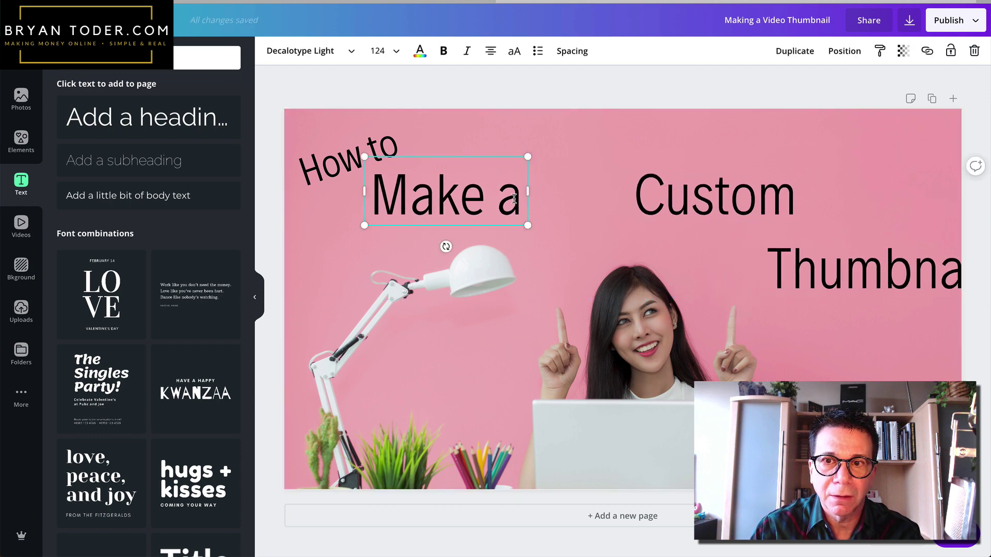
click(662, 206)
mouse_move(663, 206)
mouse_down()
mouse_move(633, 202)
mouse_move(664, 195)
mouse_up()
double_click(664, 195)
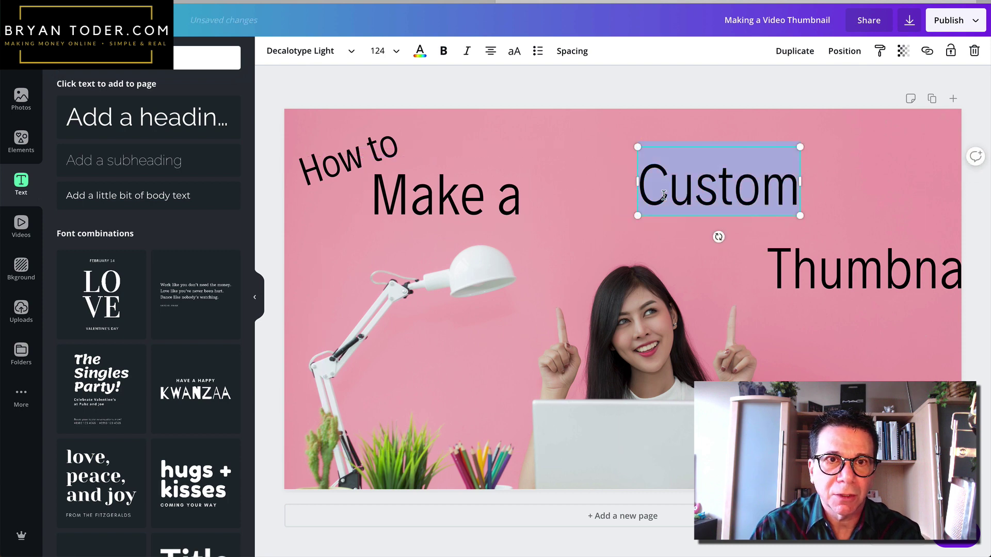
Browse the uploaded and English fonts for "Custom" and try bold formatting on the word.
click(351, 57)
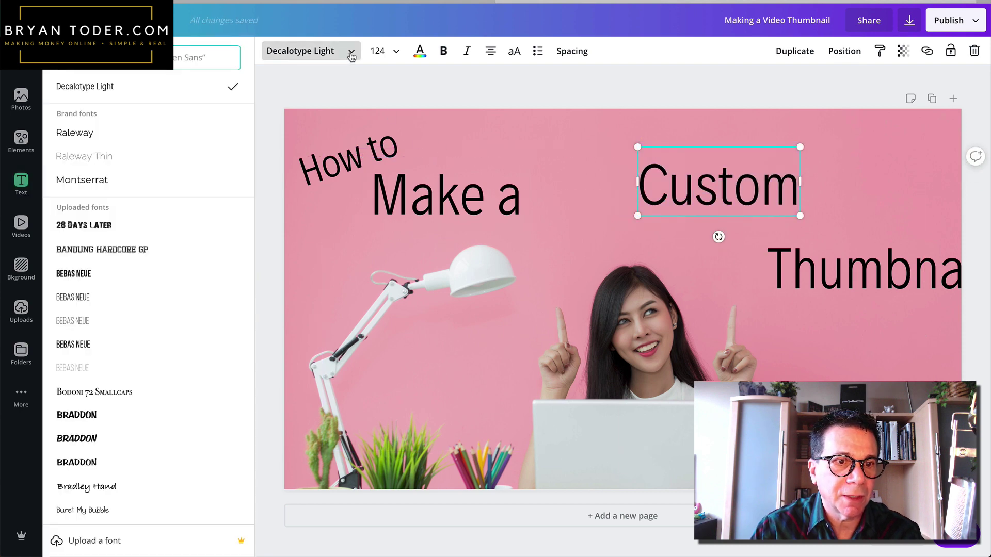
scroll(181, 354, down, 1)
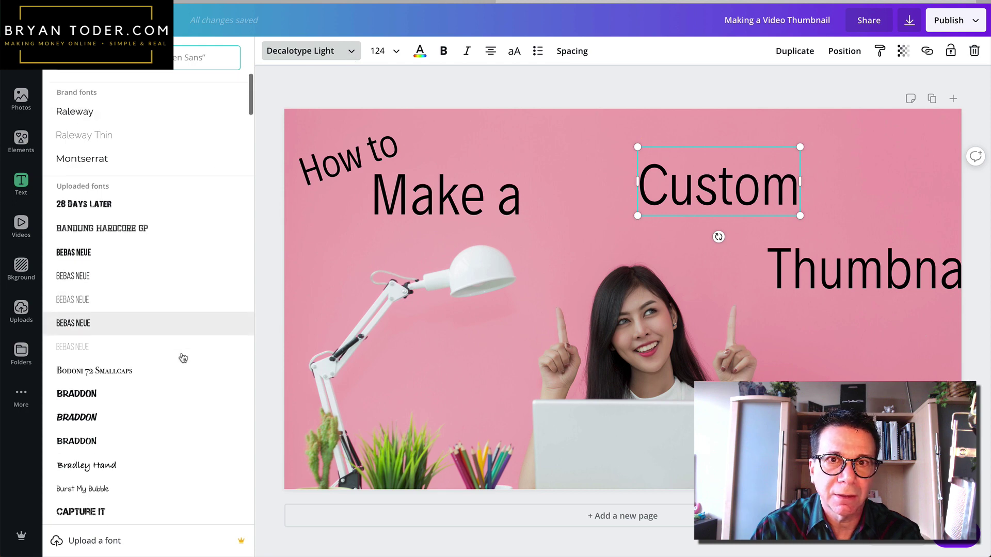
scroll(184, 358, up, 1)
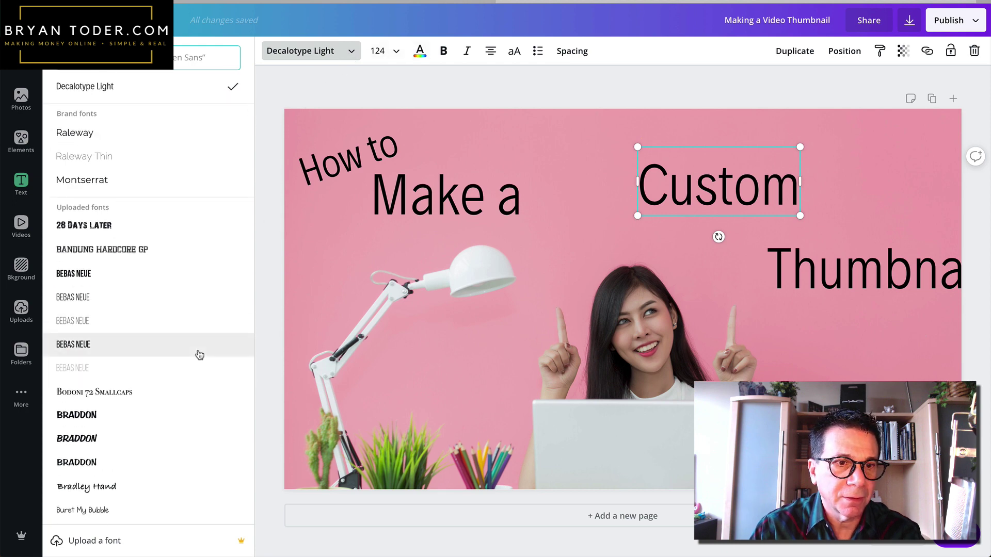
scroll(199, 355, down, 5)
scroll(199, 354, down, 10)
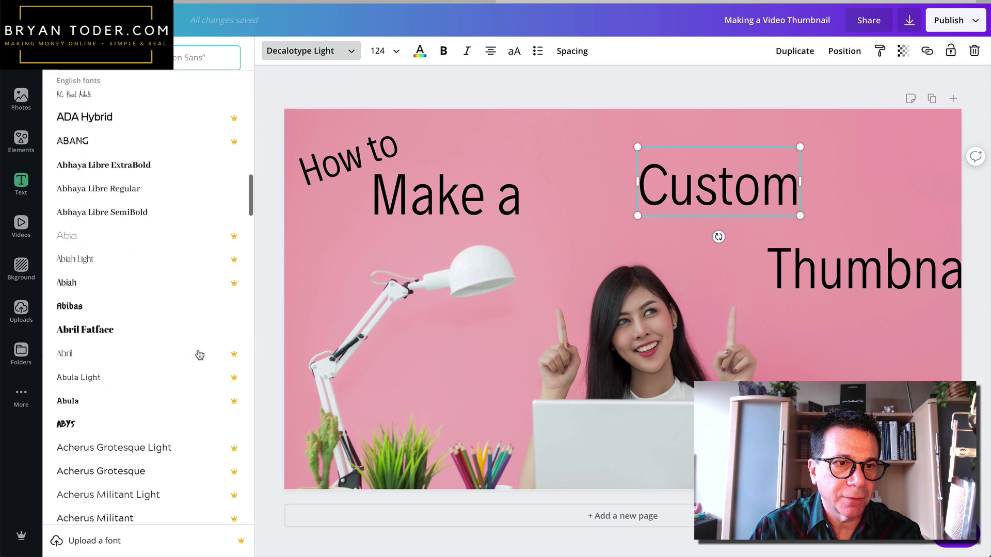
scroll(199, 354, down, 10)
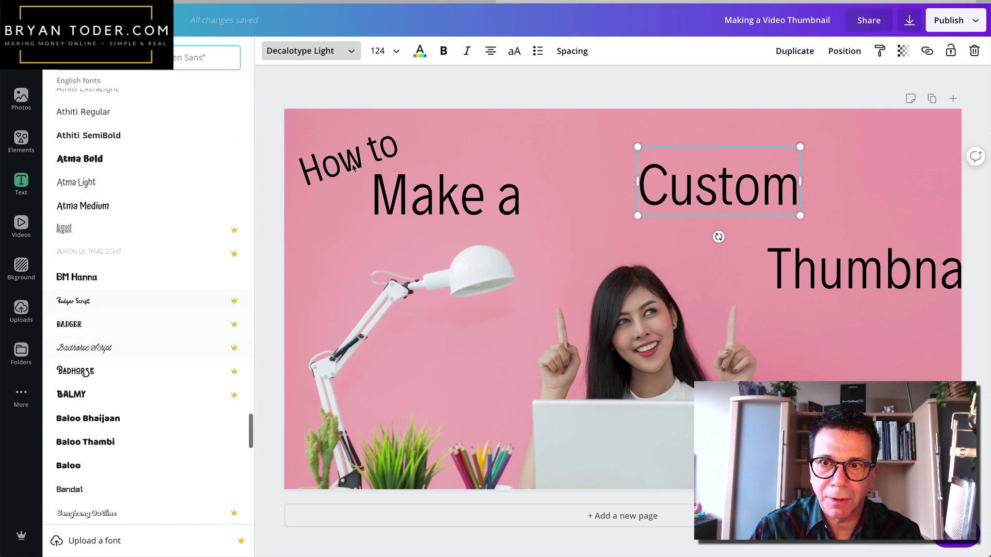
click(444, 51)
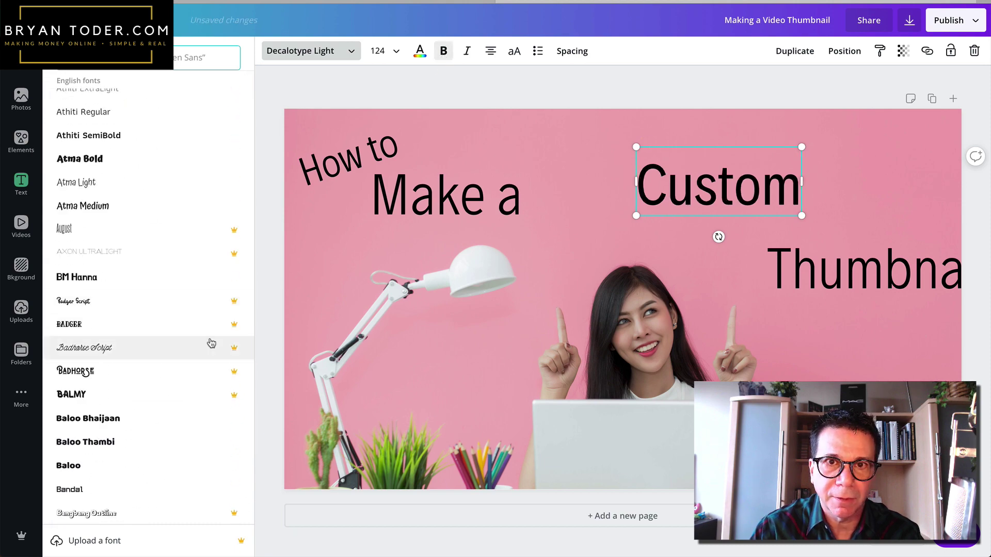
click(444, 50)
Search the fonts for the Decalotype family and set "Custom" to Decalotype Bold.
scroll(188, 317, down, 3)
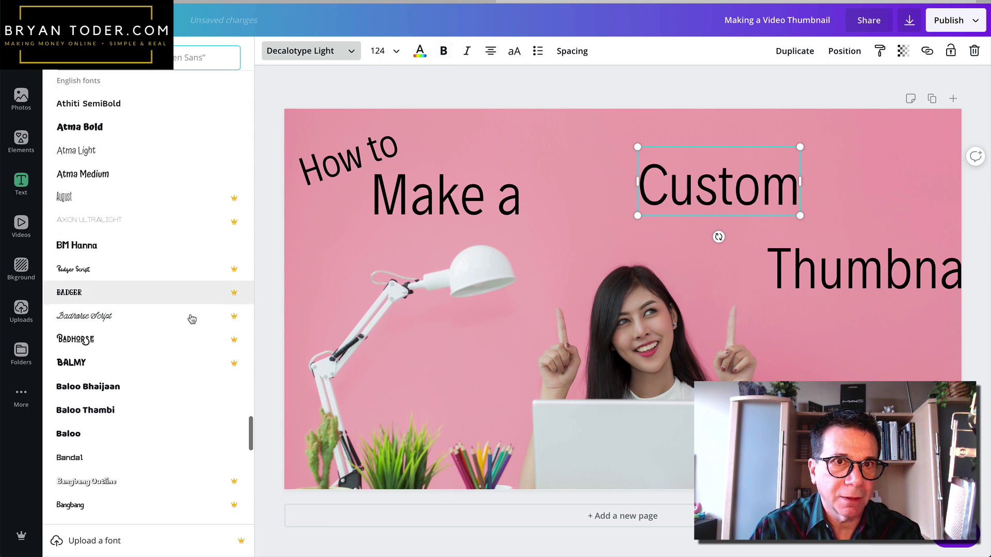
click(161, 57)
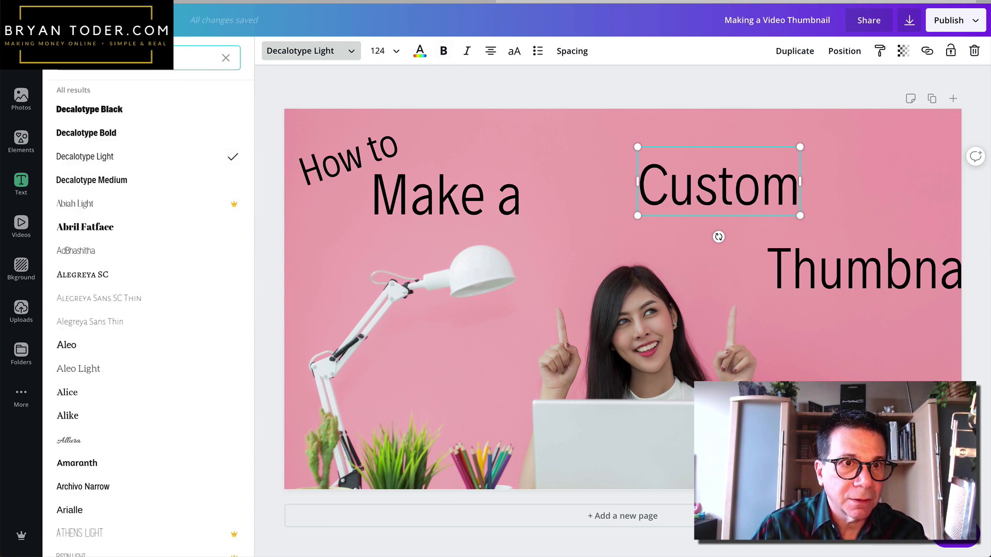
click(119, 135)
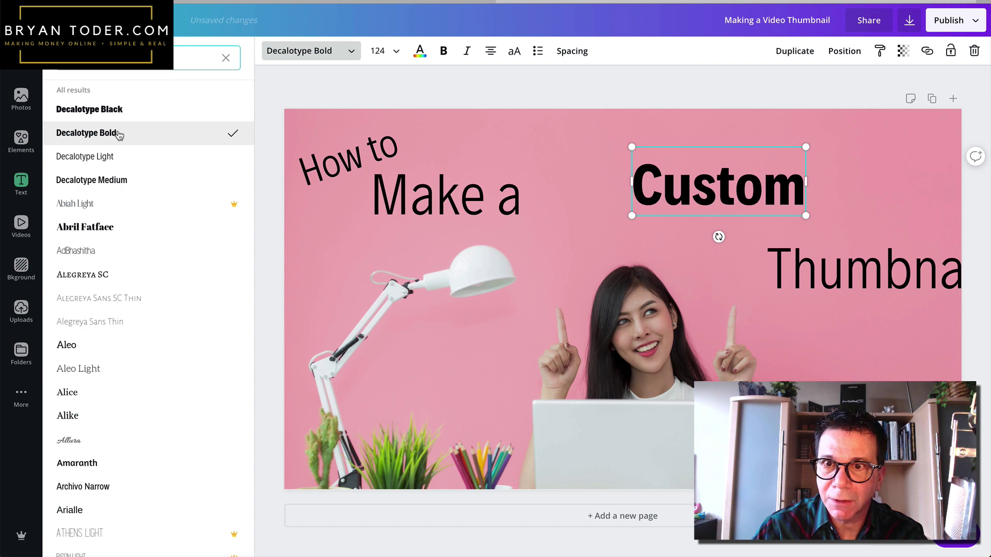
Compare Decalotype Black on "Custom", restore Decalotype Bold, and move the word up beside "Make a".
click(118, 110)
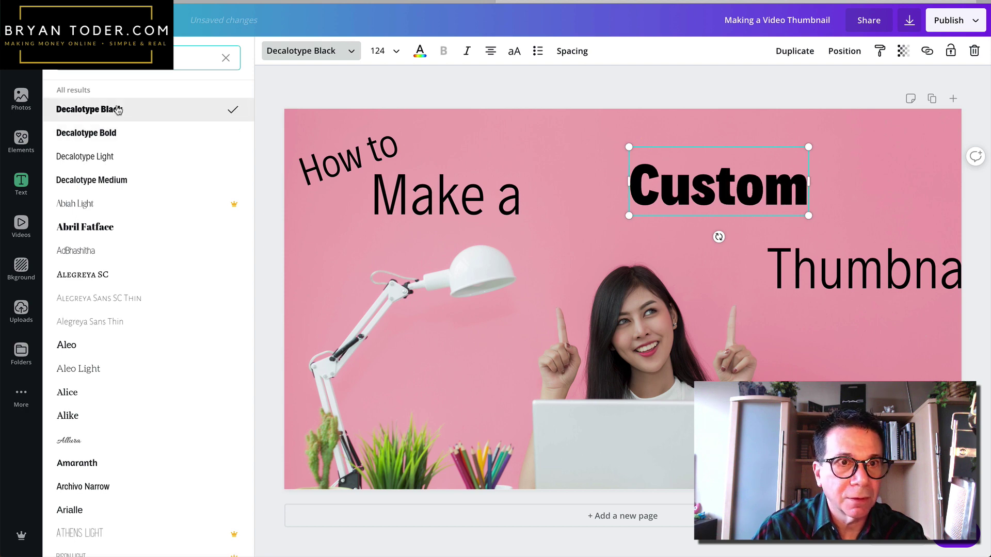
click(122, 133)
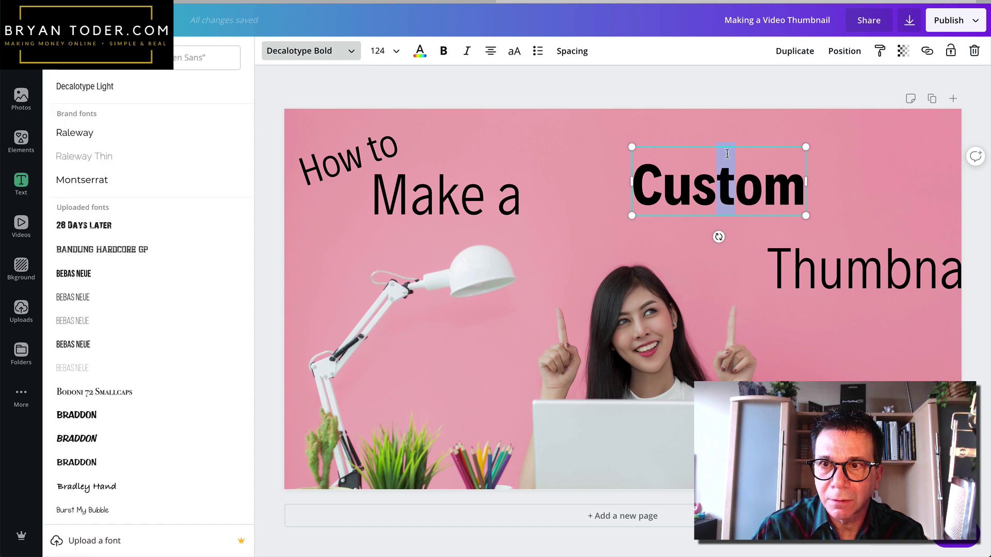
click(808, 178)
drag(808, 179, 694, 157)
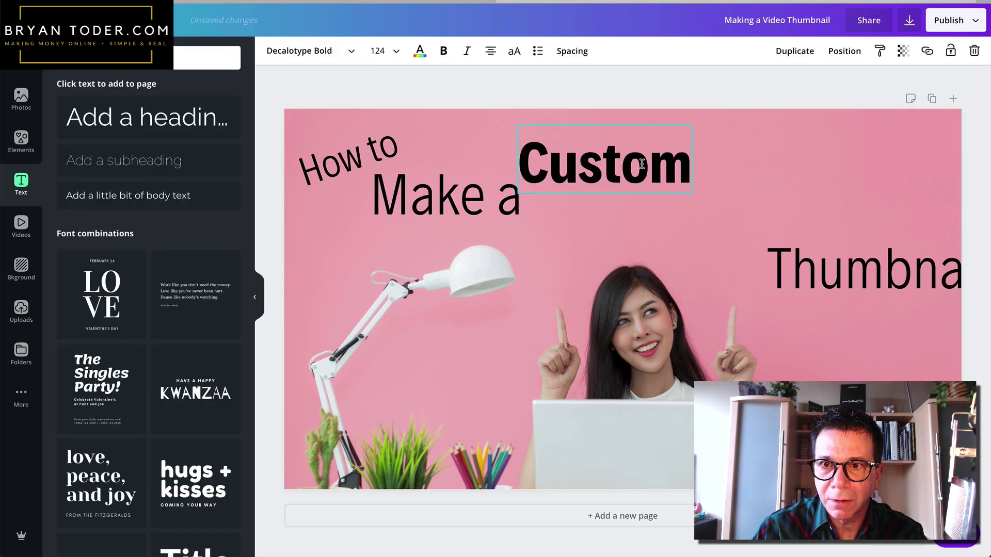
Move the "Thumbnail" text fully onto the page and set its font to Decalotype Bold.
drag(865, 249, 748, 205)
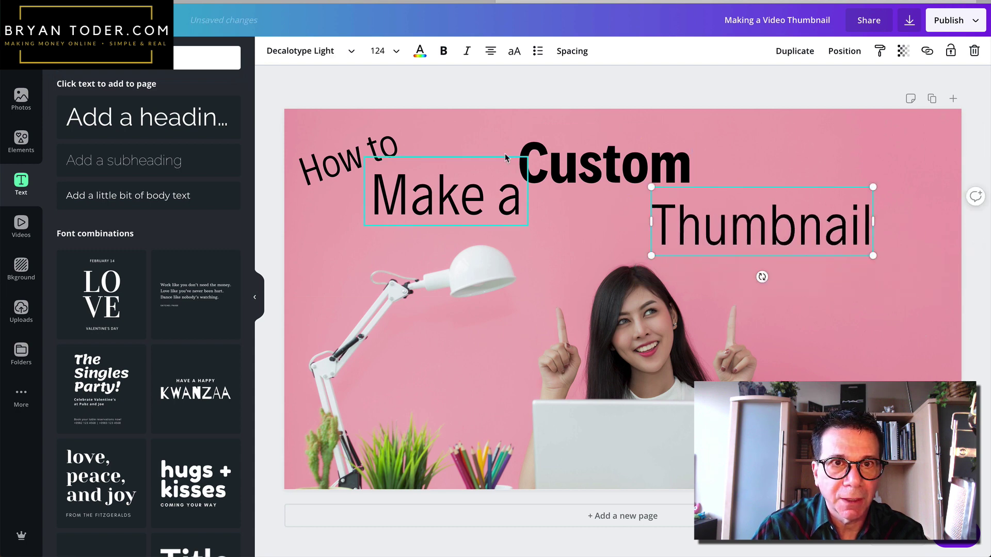
click(348, 54)
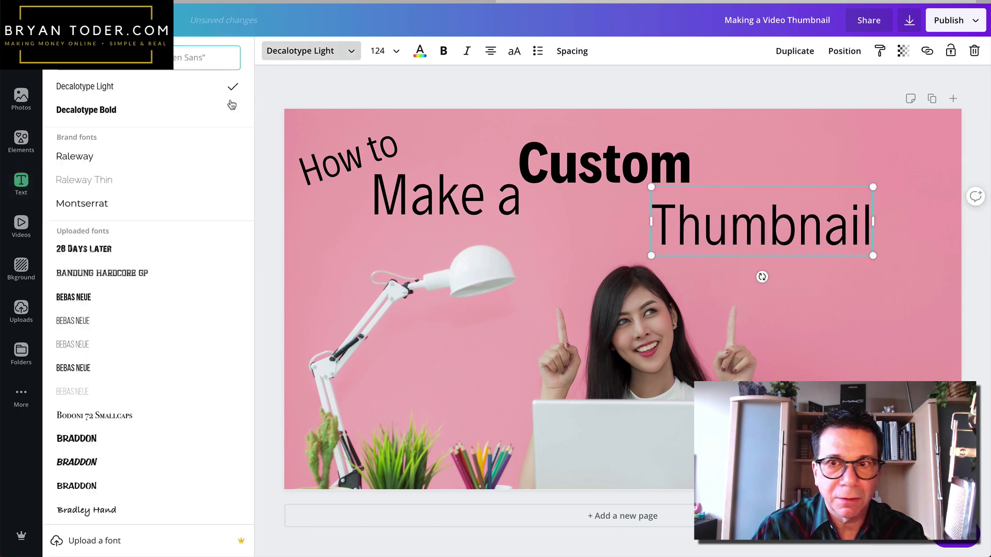
click(131, 113)
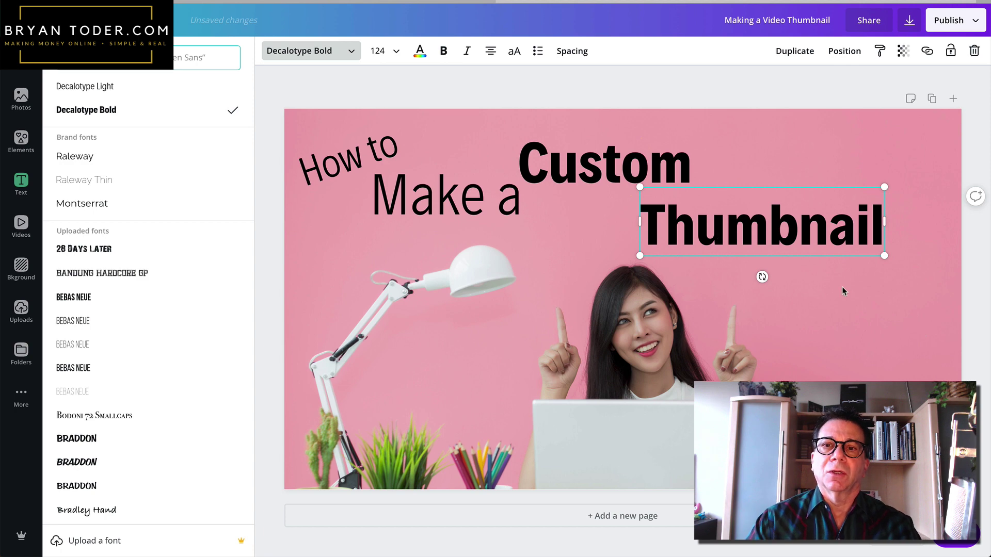
click(860, 337)
Position "Thumbnail" near the page's right edge above the raised hand and enlarge it to about size 140.
click(867, 231)
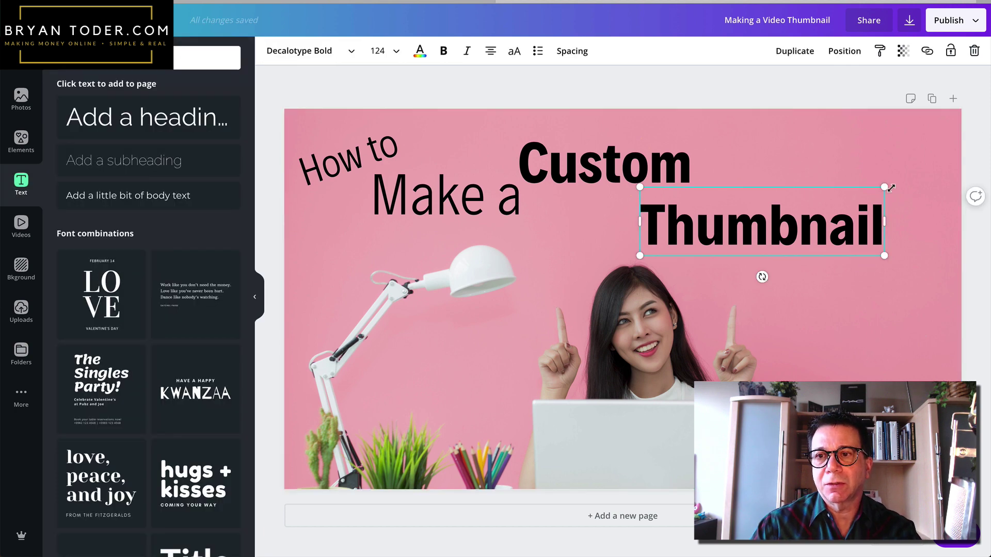
drag(866, 220, 915, 267)
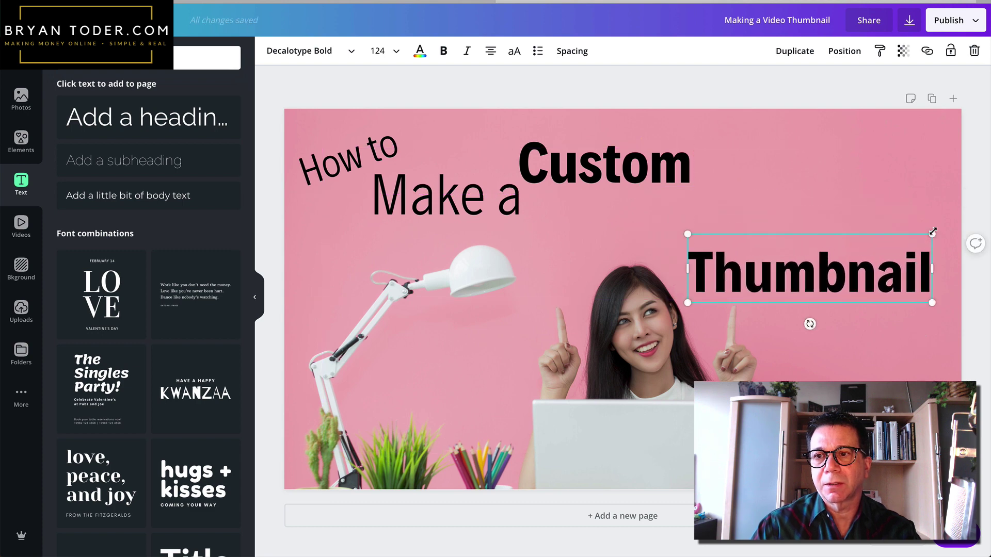
drag(936, 235, 953, 212)
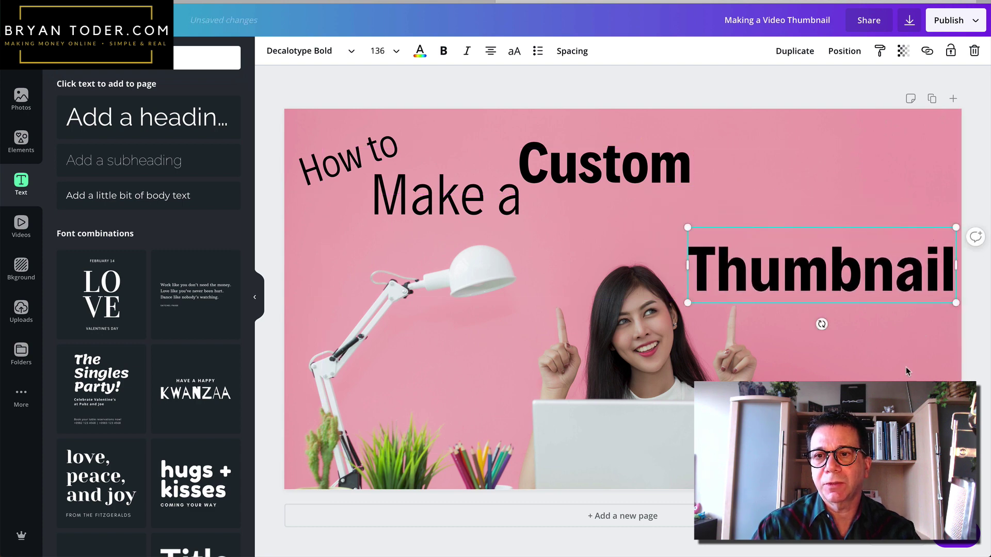
click(907, 369)
click(884, 287)
drag(884, 287, 873, 290)
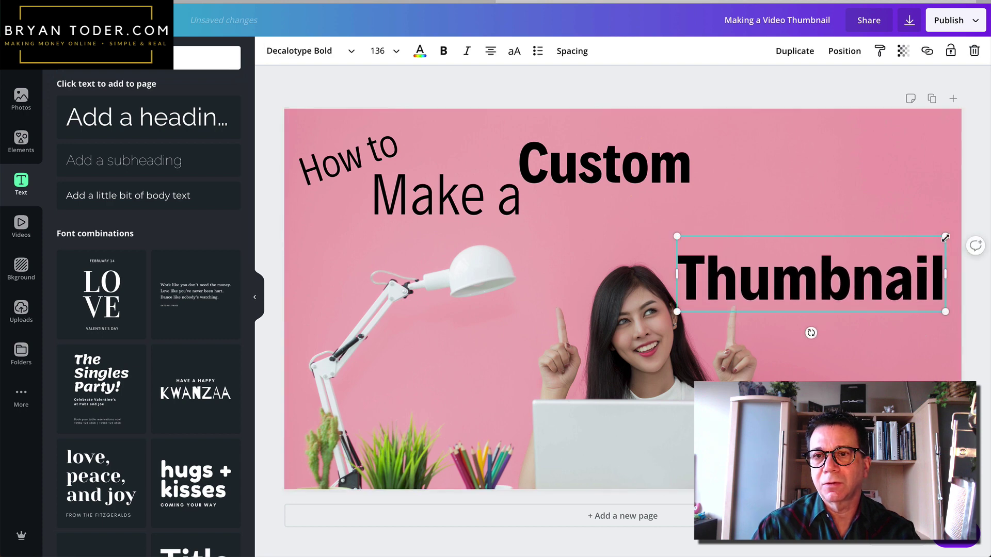
drag(946, 236, 949, 235)
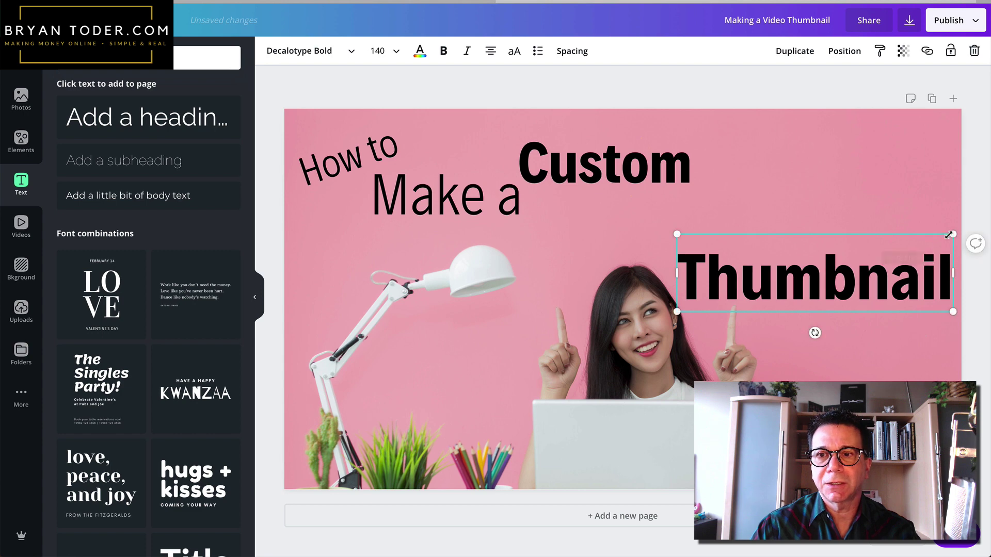
click(838, 292)
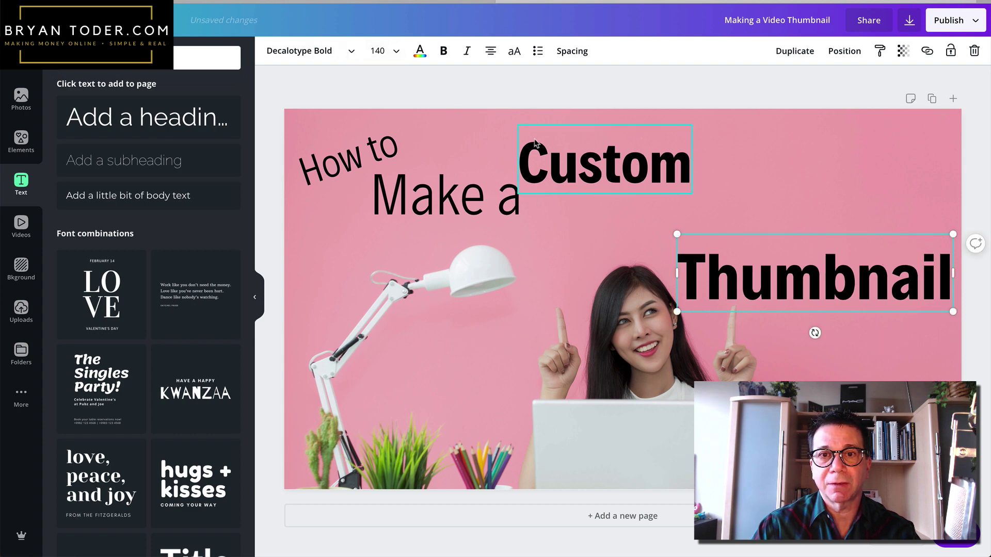
Set the font size of "Custom" to 140 and place the word directly above "Thumbnail".
click(557, 155)
click(378, 50)
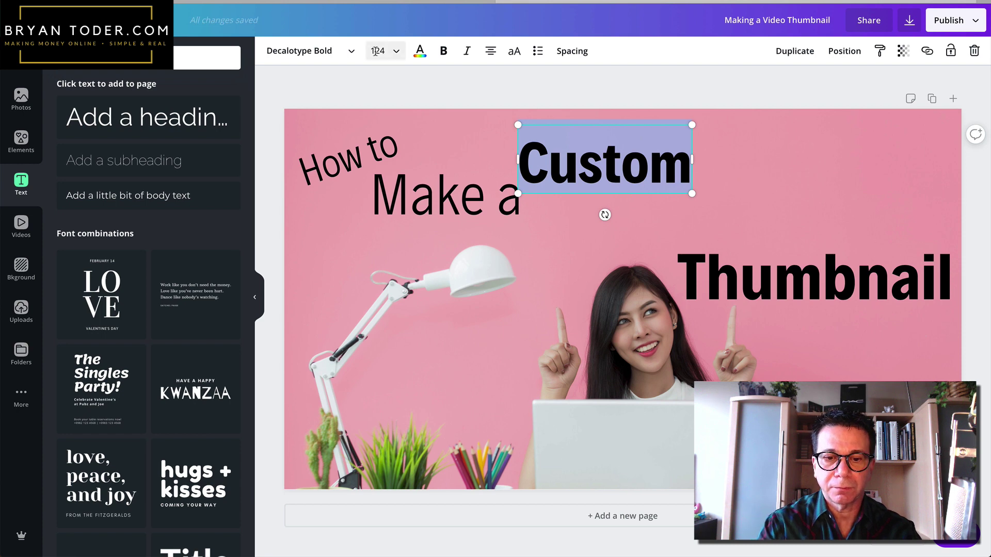
text(1)
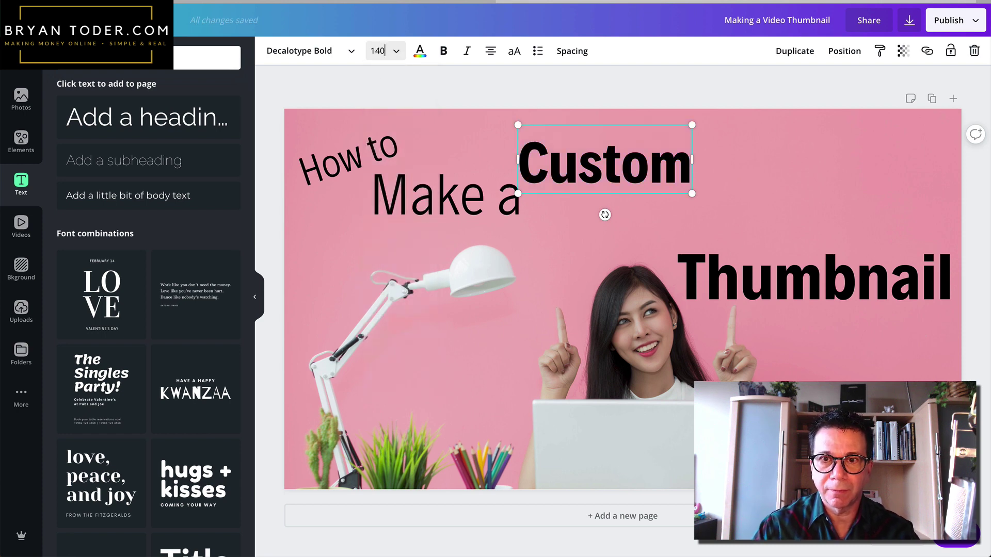
text(40)
key(Return)
click(635, 224)
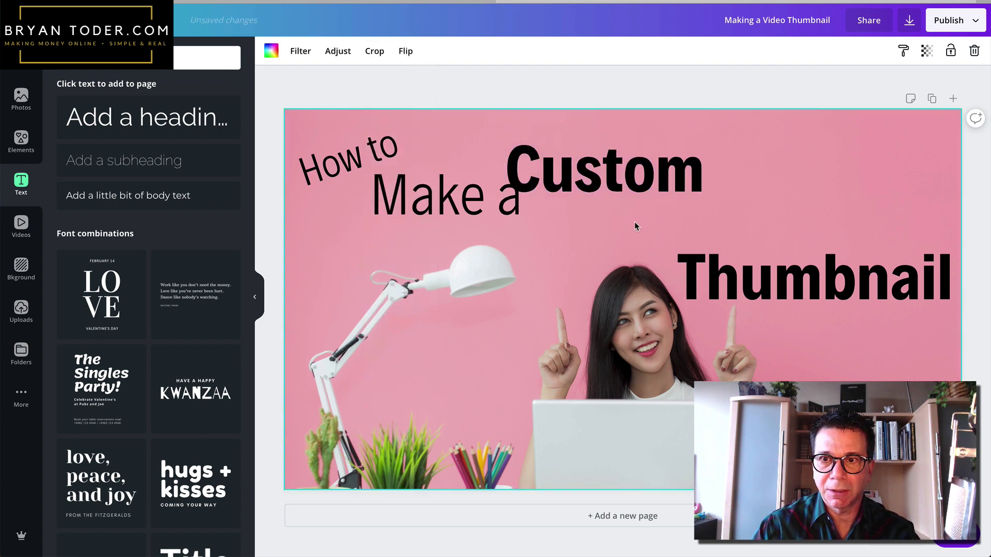
drag(634, 185, 823, 207)
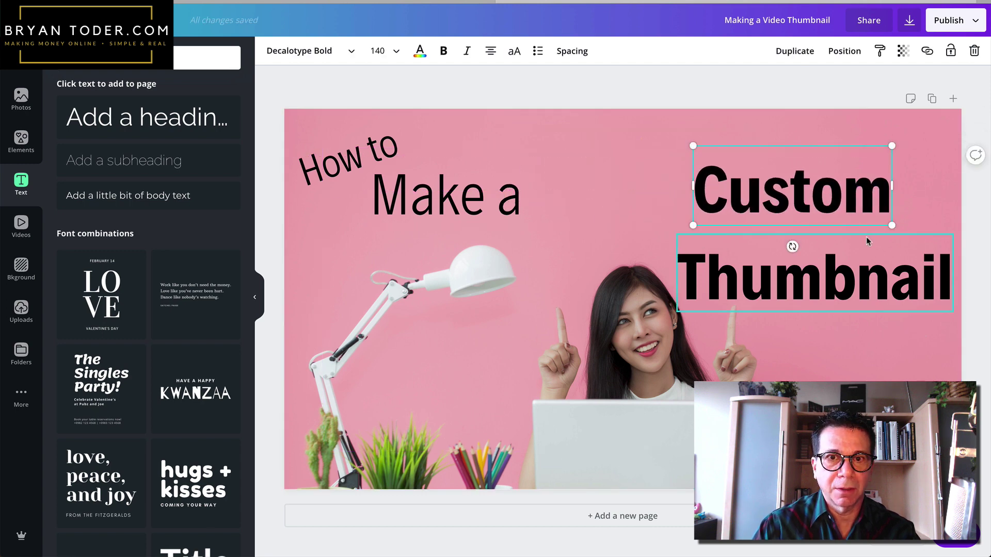
Move "Make a" left beneath "How to" and set its font size to 140.
click(499, 197)
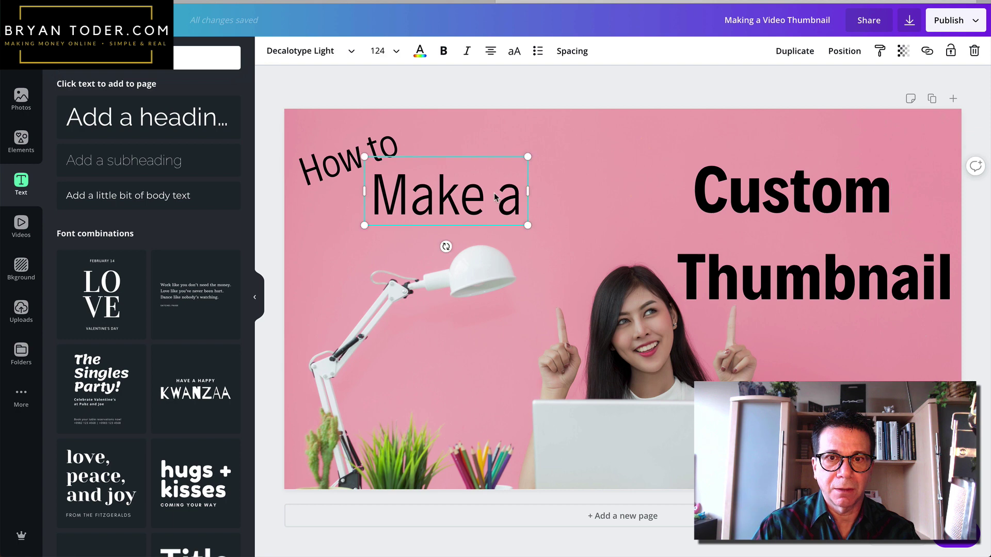
drag(498, 197, 449, 204)
double_click(446, 204)
key(ctrl+a)
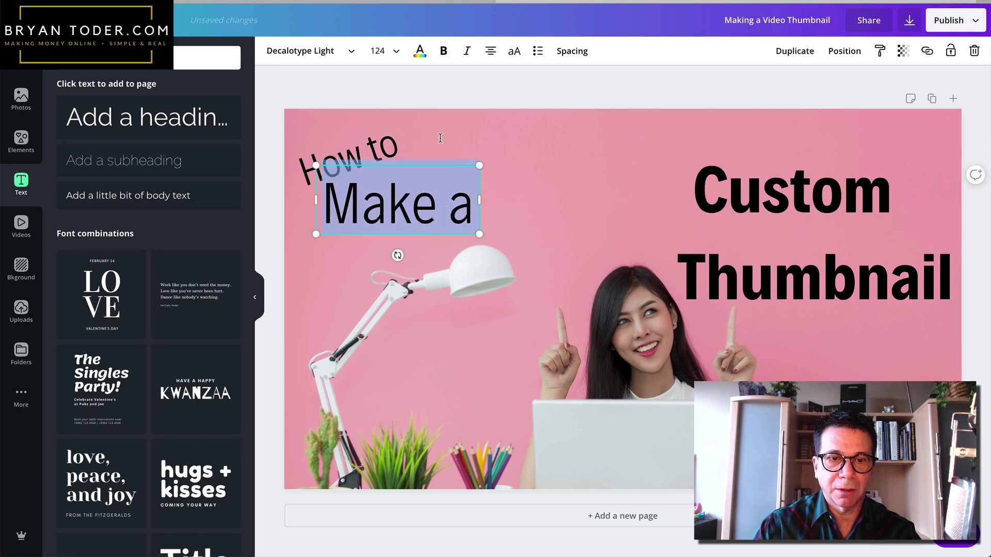
click(380, 51)
text(14)
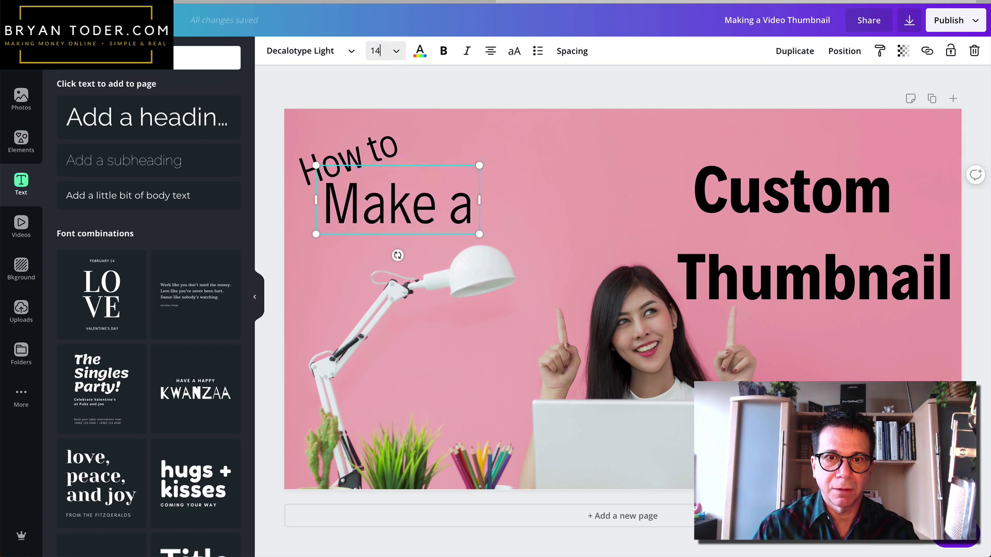
text(0)
key(Return)
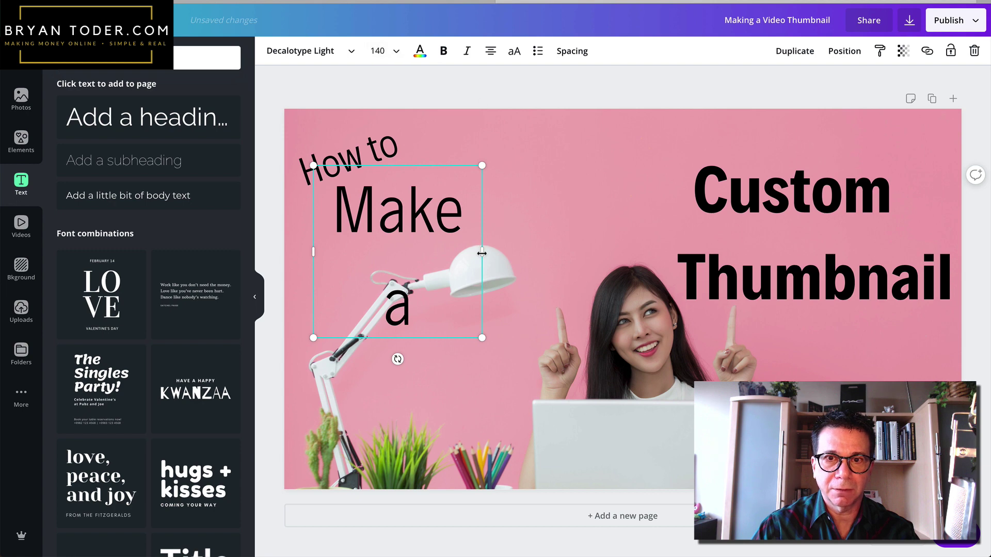
Widen the "Make a" text box so the words fit on one line and shift it slightly left.
drag(482, 253, 572, 253)
click(556, 282)
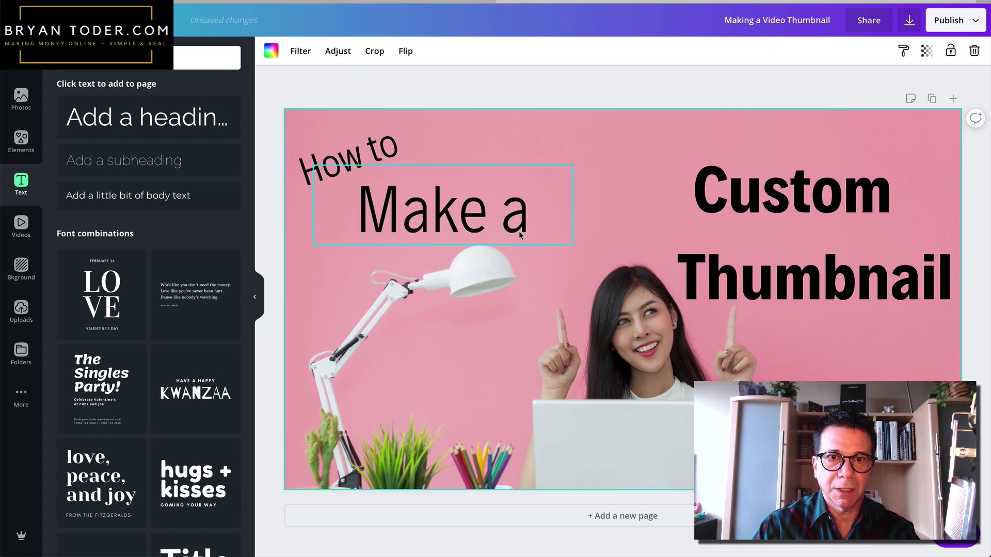
drag(520, 235, 494, 235)
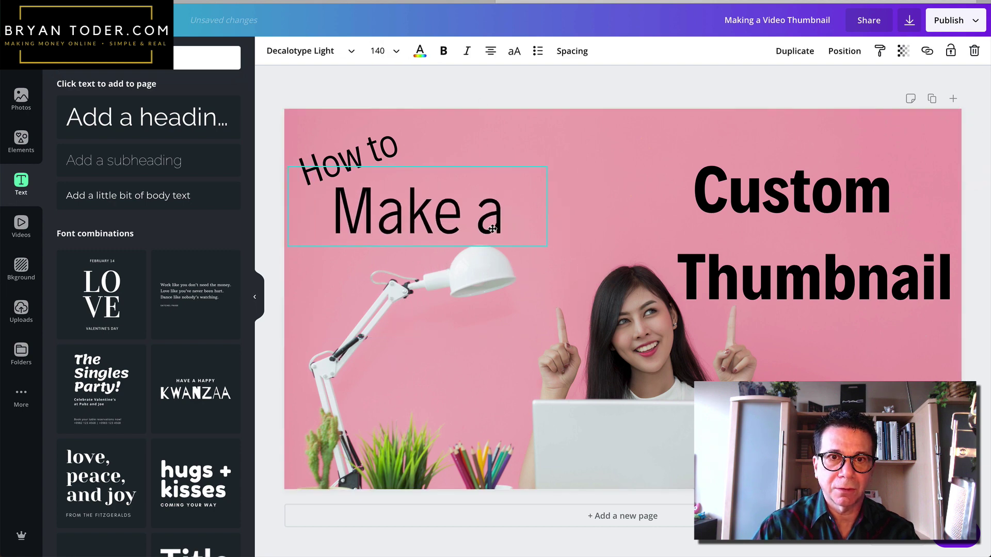
Set the font size of the tilted "How to" text to 140.
click(404, 152)
double_click(386, 150)
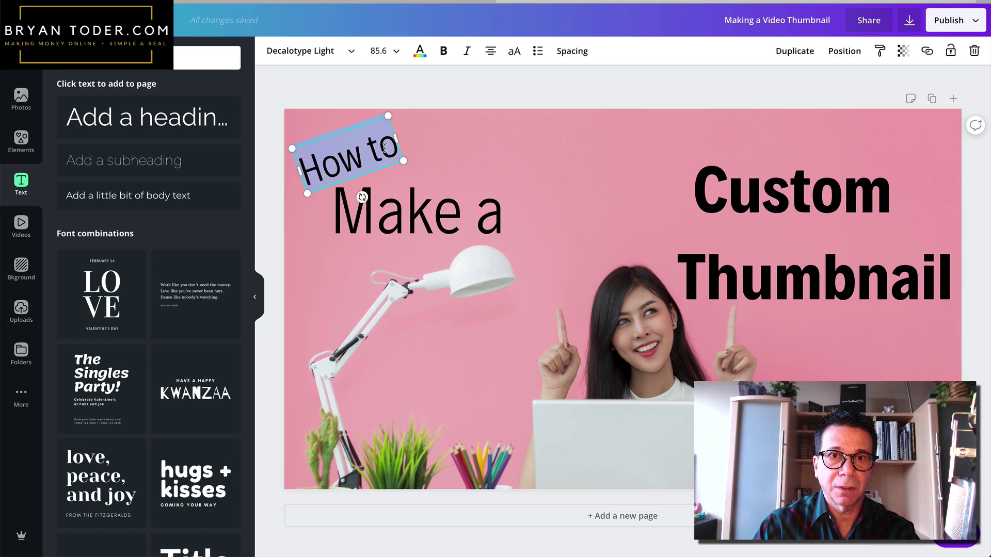
click(380, 50)
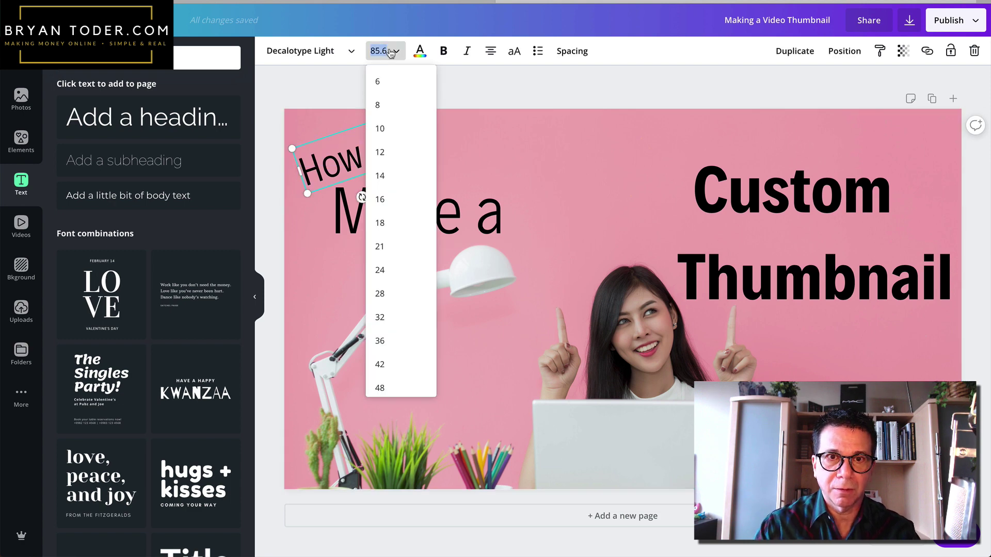
text(140)
key(Return)
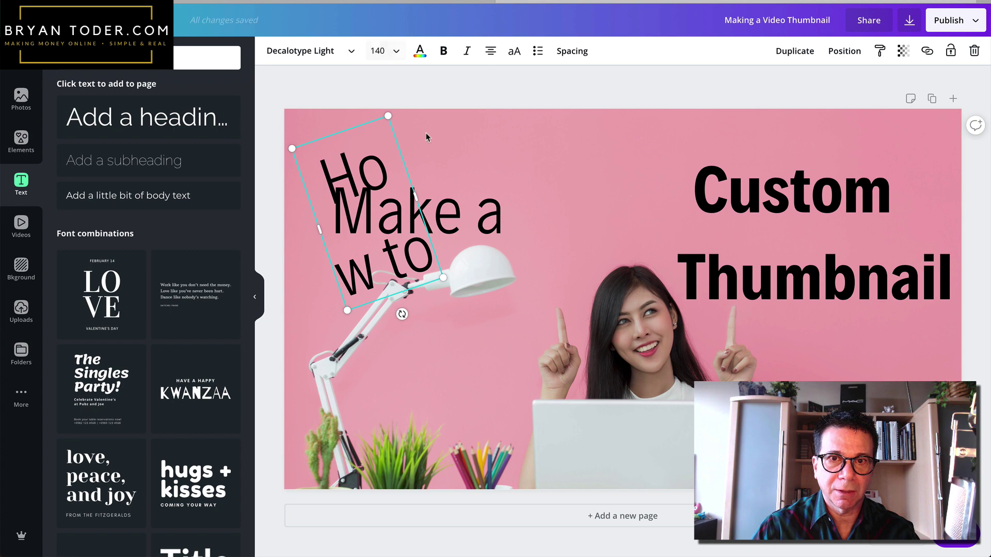
Widen the "How to" text box to fit one line and arrange it above "Make a" near the page's upper-left corner.
drag(415, 196, 533, 129)
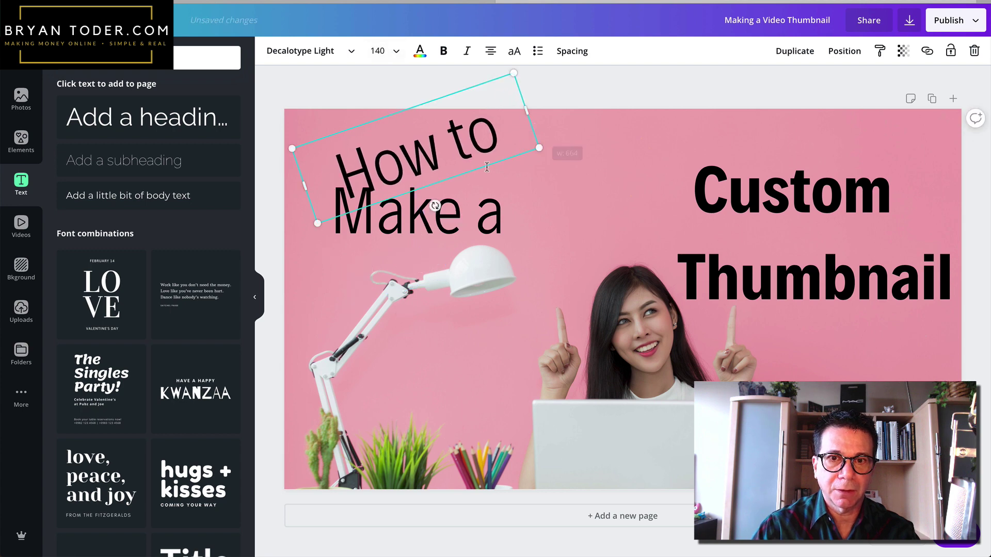
drag(463, 205, 440, 218)
drag(439, 150, 399, 149)
click(560, 193)
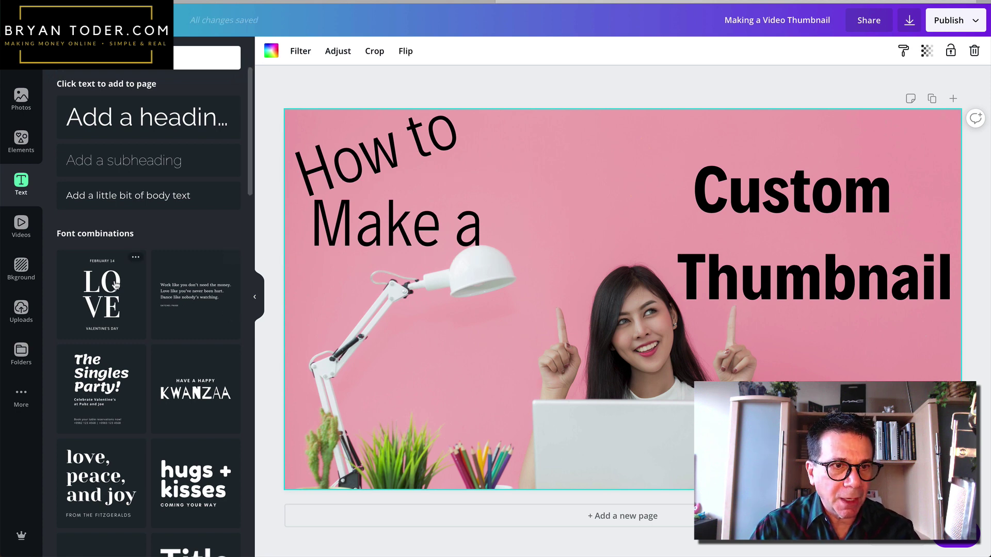
Add the uploaded torn-paper YouTube logo, shrink it to about 467 × 467, and place it just right of "Make a".
click(22, 309)
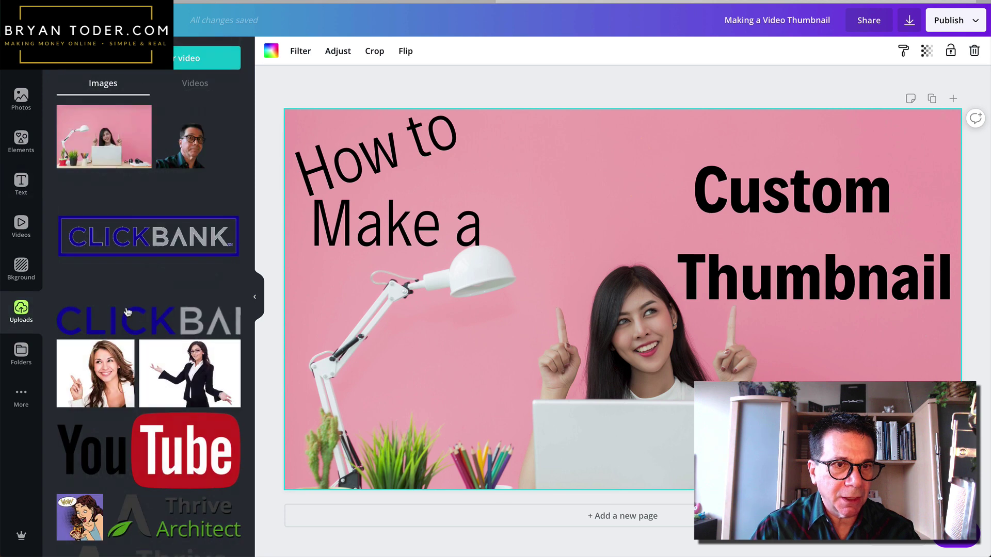
scroll(183, 249, down, 5)
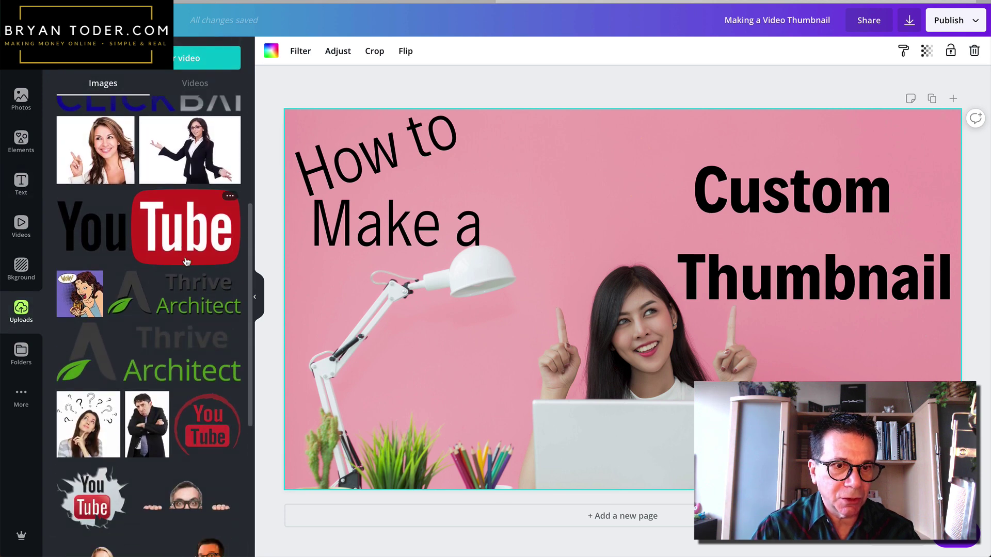
scroll(180, 371, down, 3)
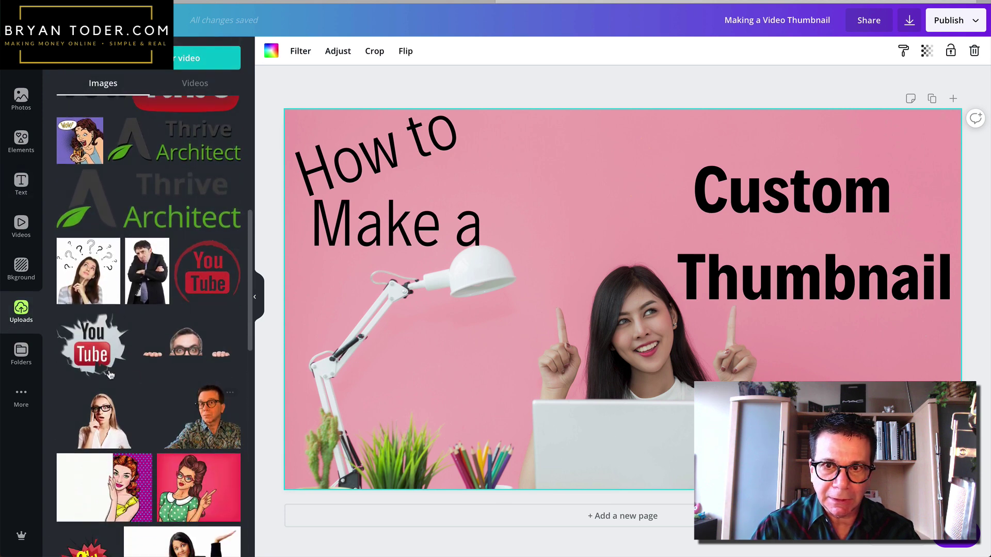
click(101, 356)
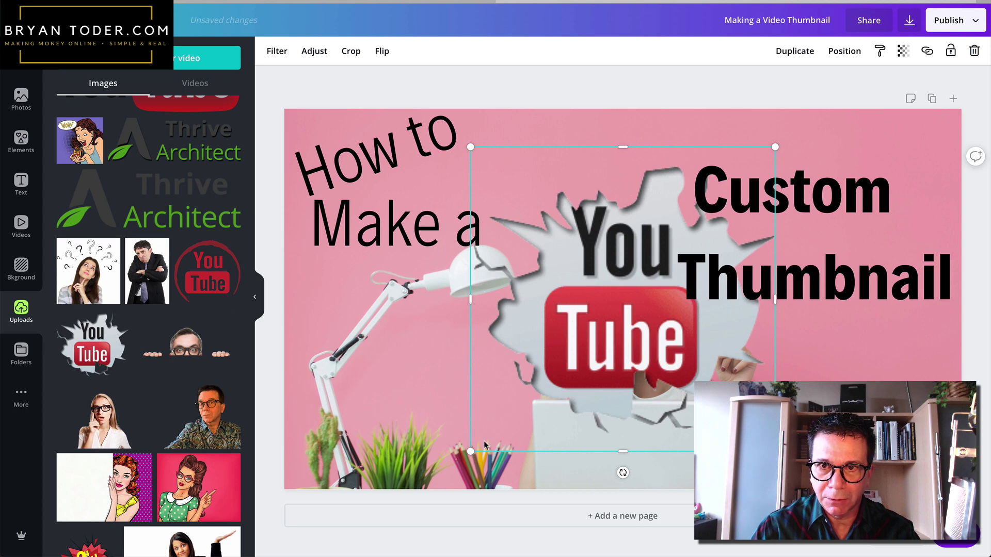
drag(473, 447, 611, 313)
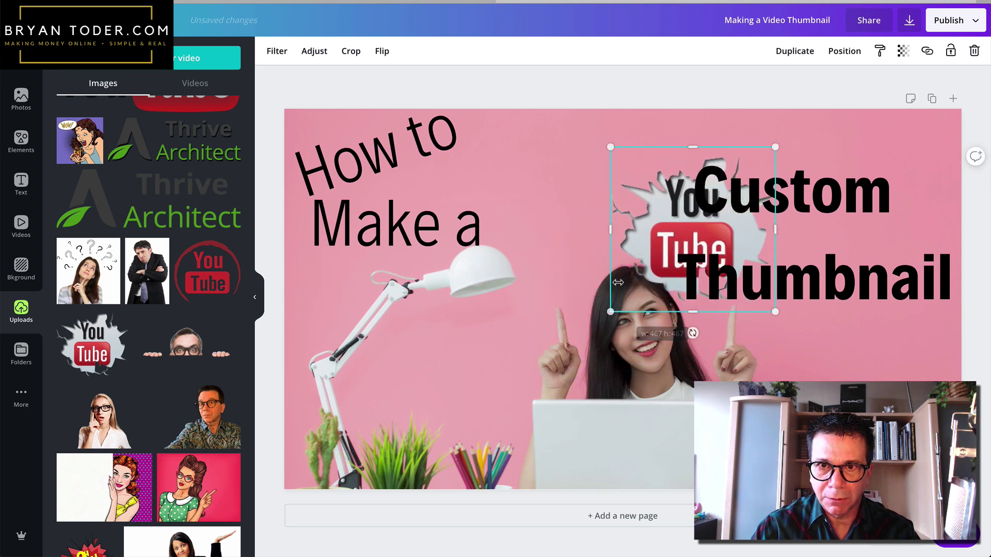
drag(635, 232, 505, 209)
click(456, 363)
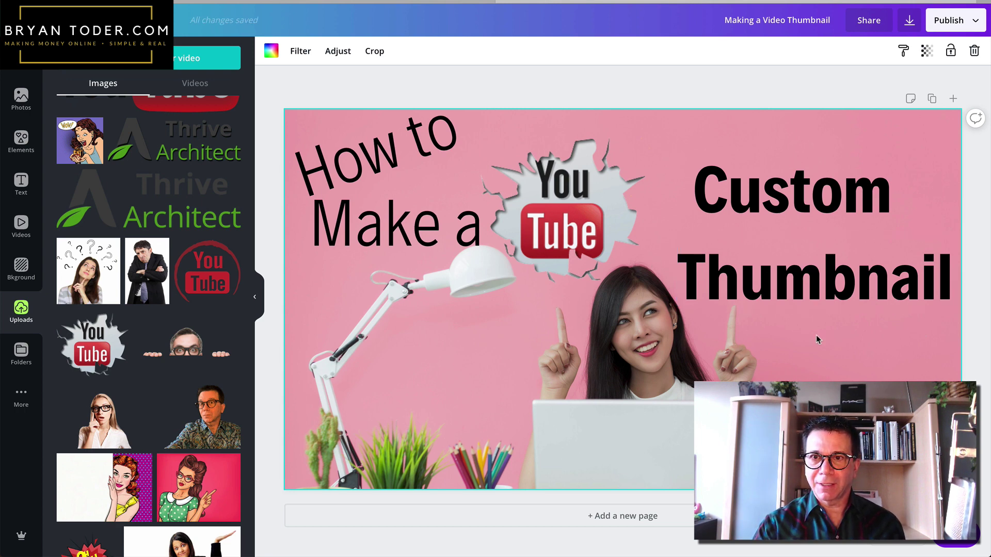
Move "Custom" up beside the YouTube logo and enlarge it to nearly fill the space to the page's right edge.
click(804, 214)
drag(803, 214, 755, 171)
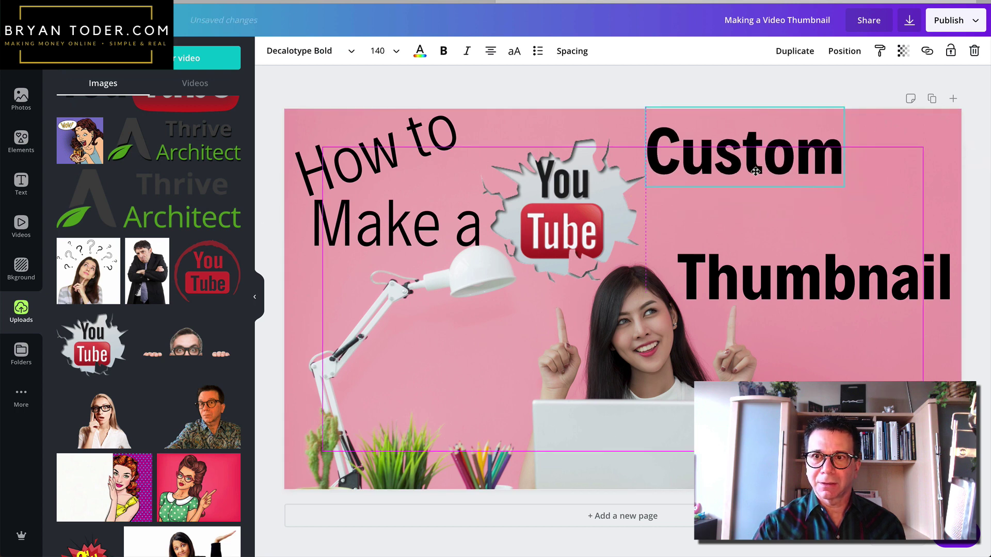
click(756, 172)
double_click(834, 173)
drag(844, 188, 921, 221)
Set the font size of "Thumbnail" to 196 and widen its text box leftwards so the word fits on one line.
click(877, 264)
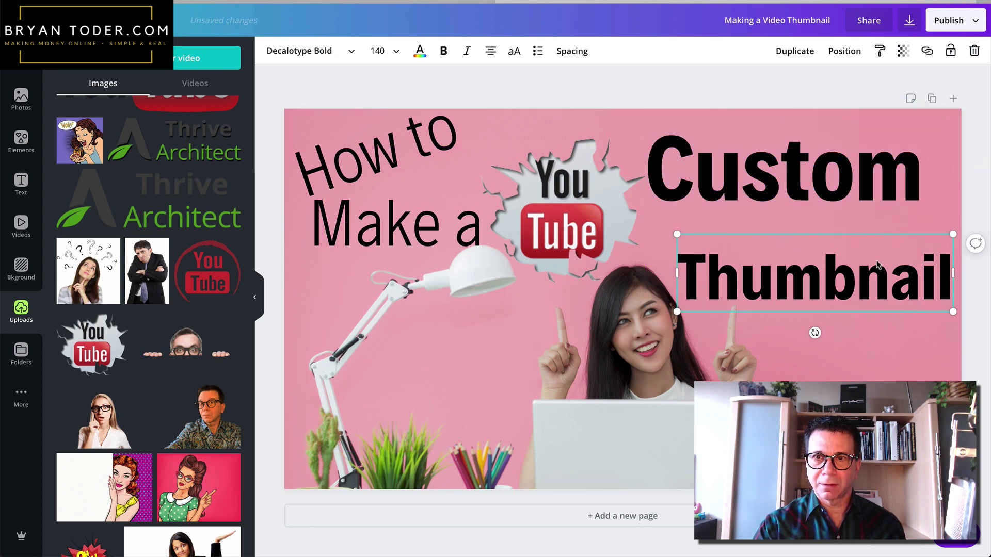
double_click(775, 170)
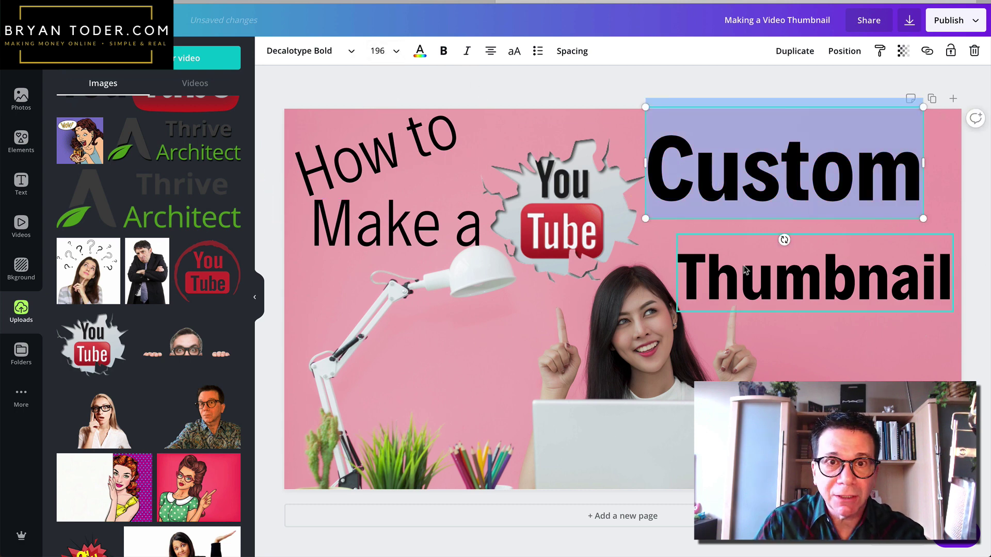
click(750, 283)
double_click(749, 283)
click(380, 49)
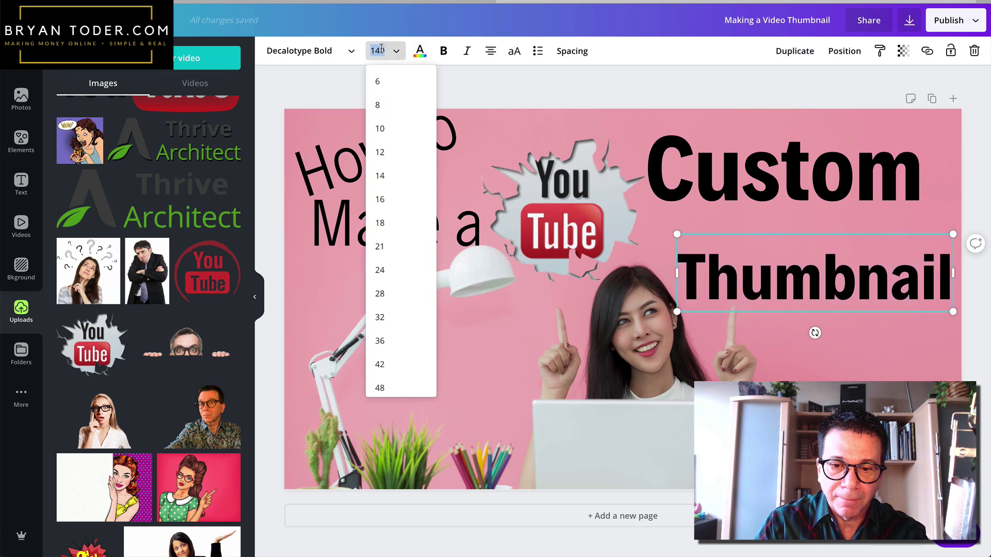
text(196)
key(Return)
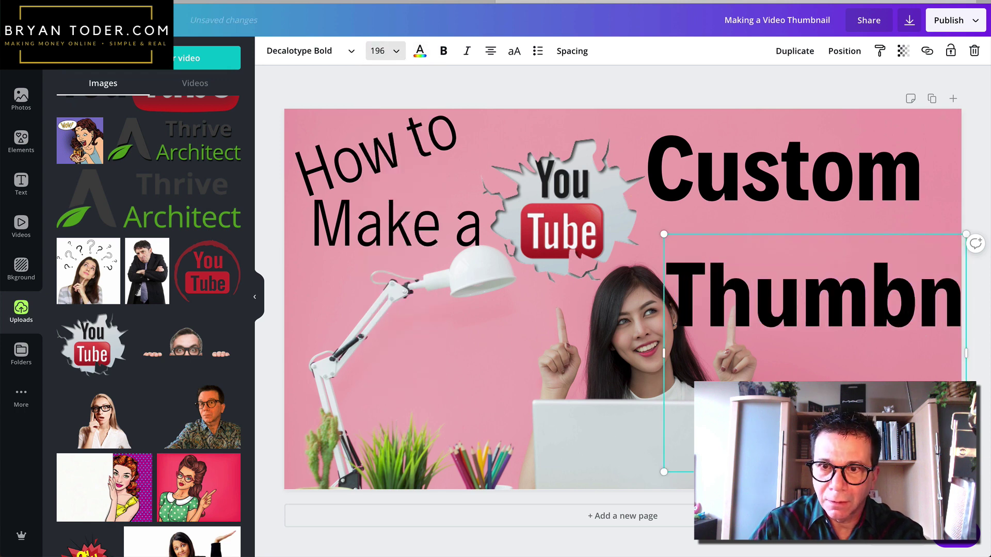
drag(664, 353, 541, 351)
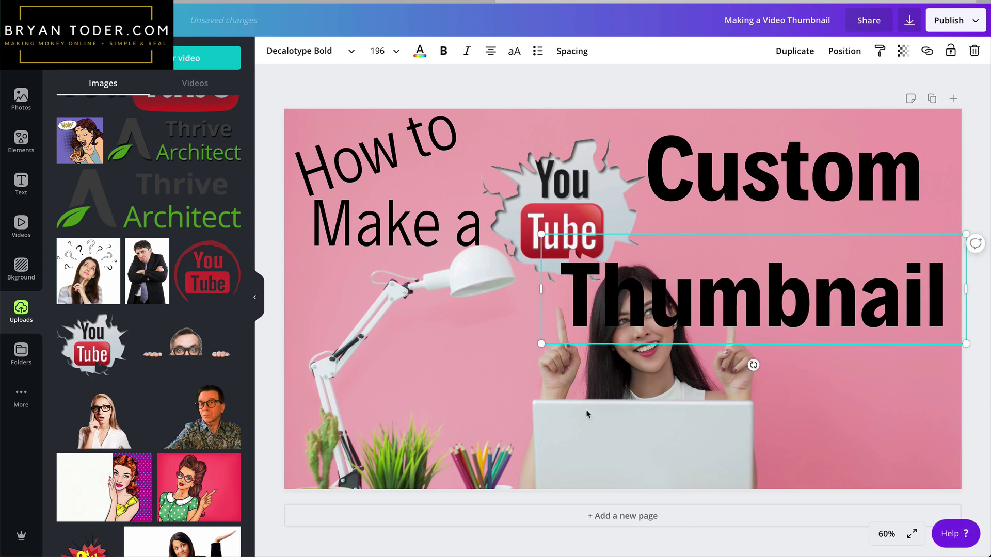
Shift the background photo slightly to the left within the page's crop and apply the new framing.
click(568, 429)
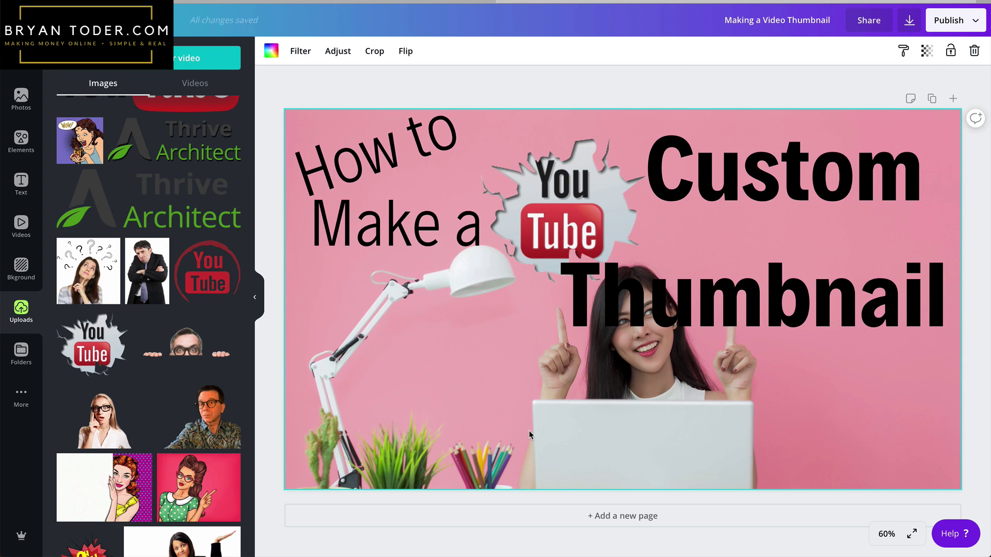
double_click(536, 443)
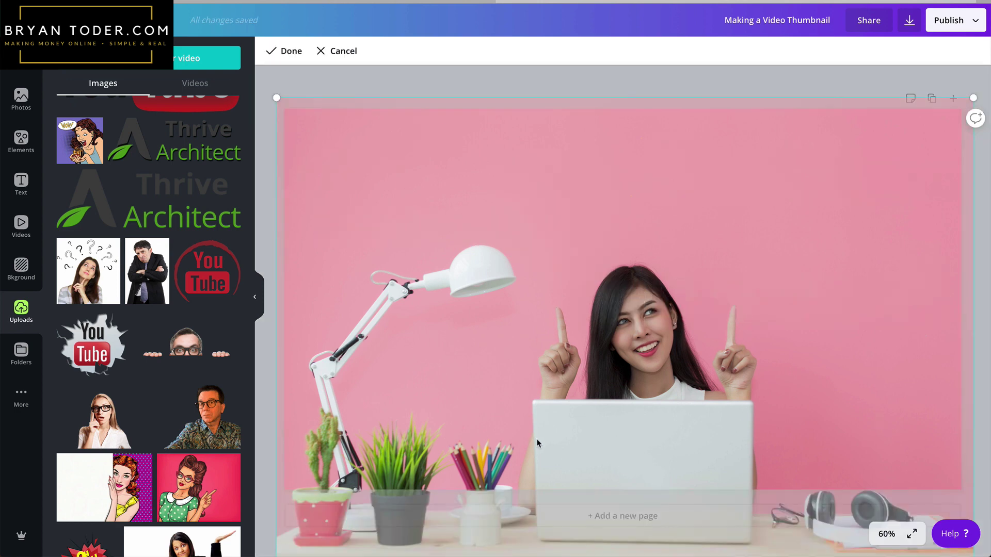
drag(850, 330, 806, 331)
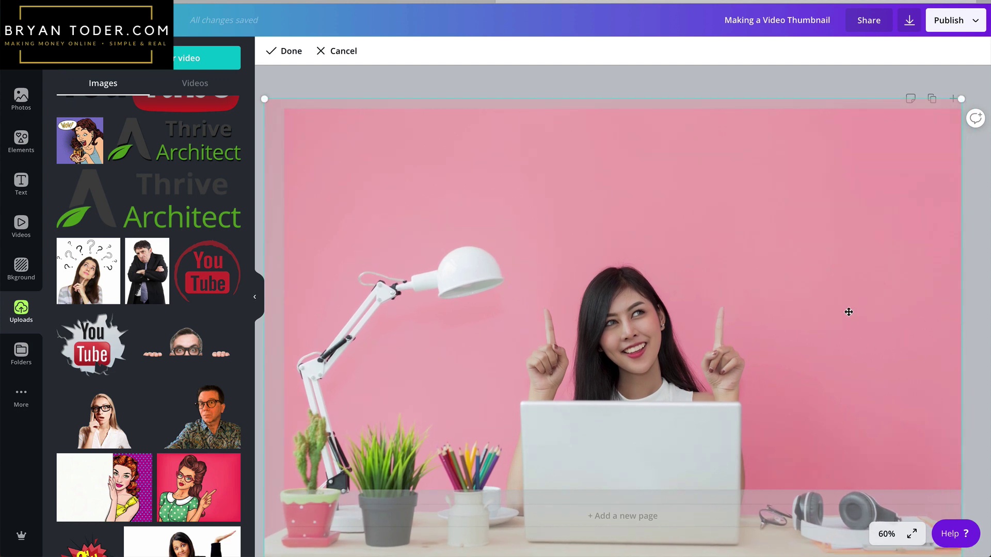
click(287, 50)
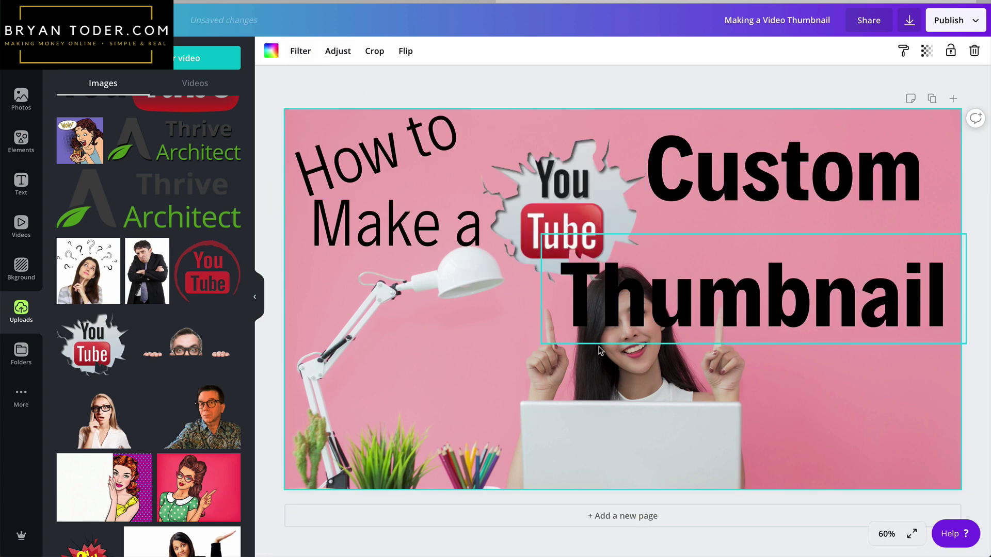
Scale "Thumbnail" down to about font size 161 and place it directly below "Custom", above the woman's raised fingers.
click(566, 334)
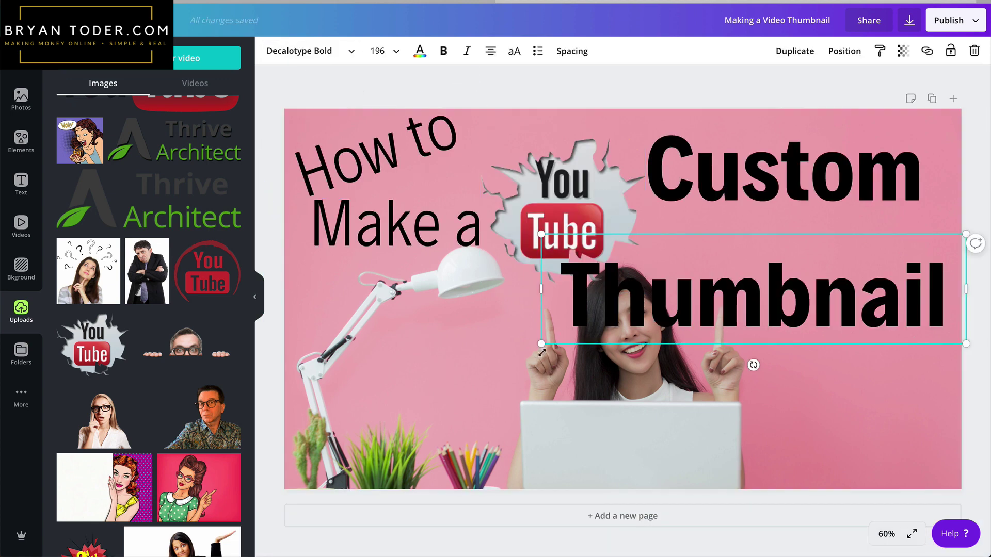
drag(551, 341, 638, 320)
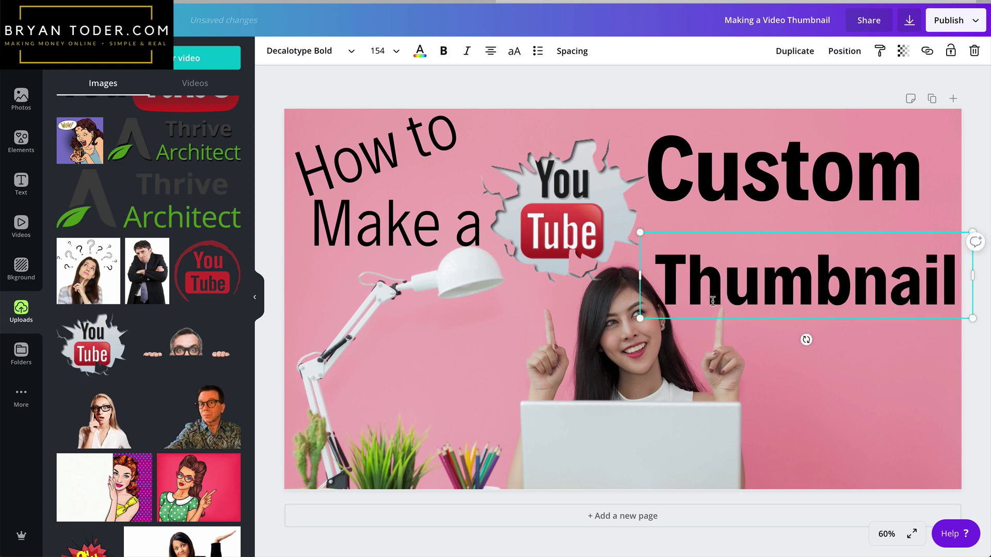
drag(712, 301, 711, 269)
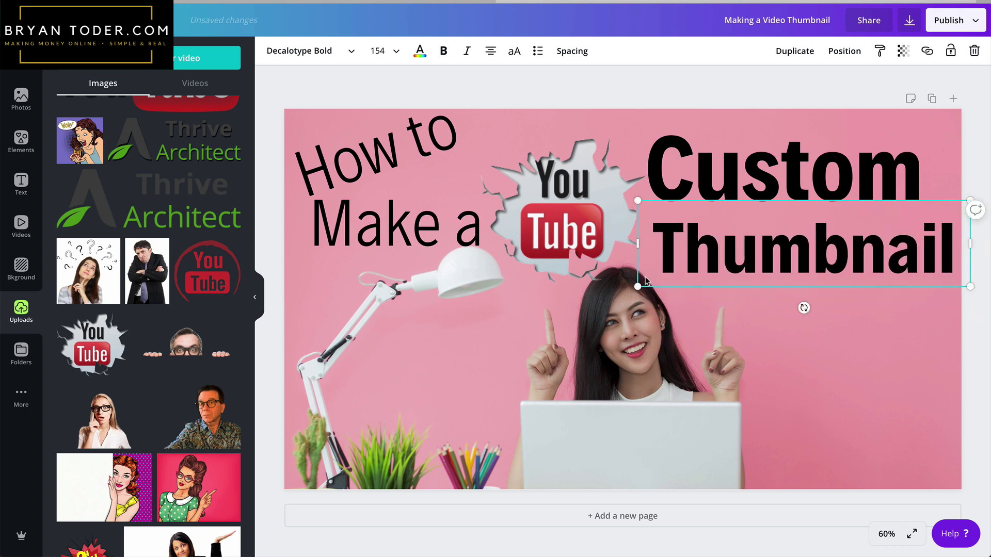
drag(638, 247, 639, 250)
drag(638, 287, 630, 299)
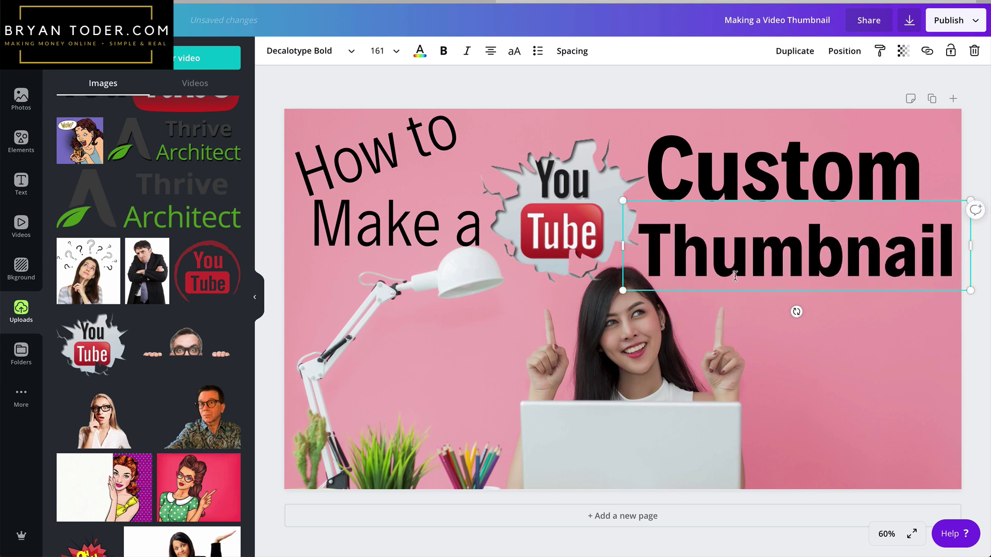
Move "Custom" slightly to the right so it sits centred above "Thumbnail".
click(745, 252)
click(753, 174)
double_click(753, 174)
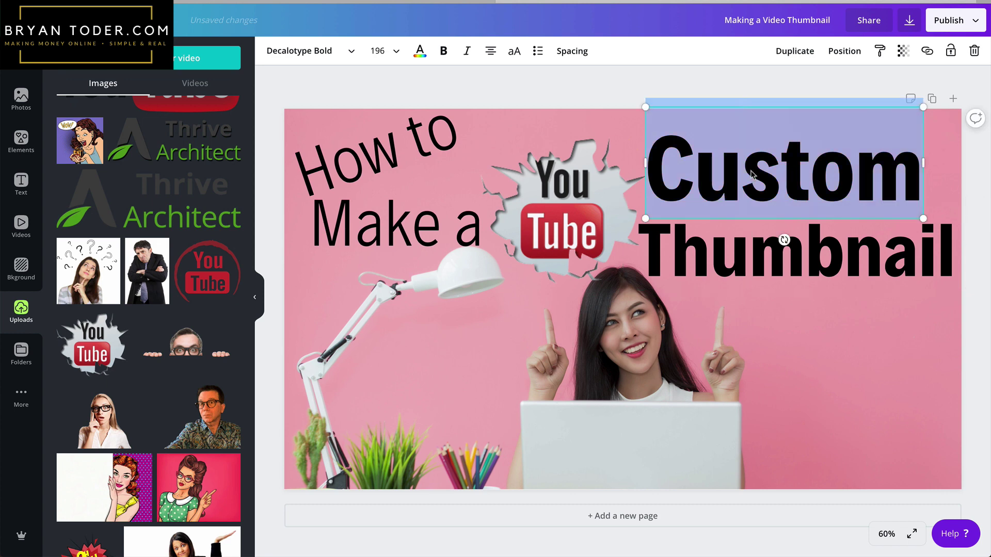
click(380, 54)
drag(774, 158, 790, 156)
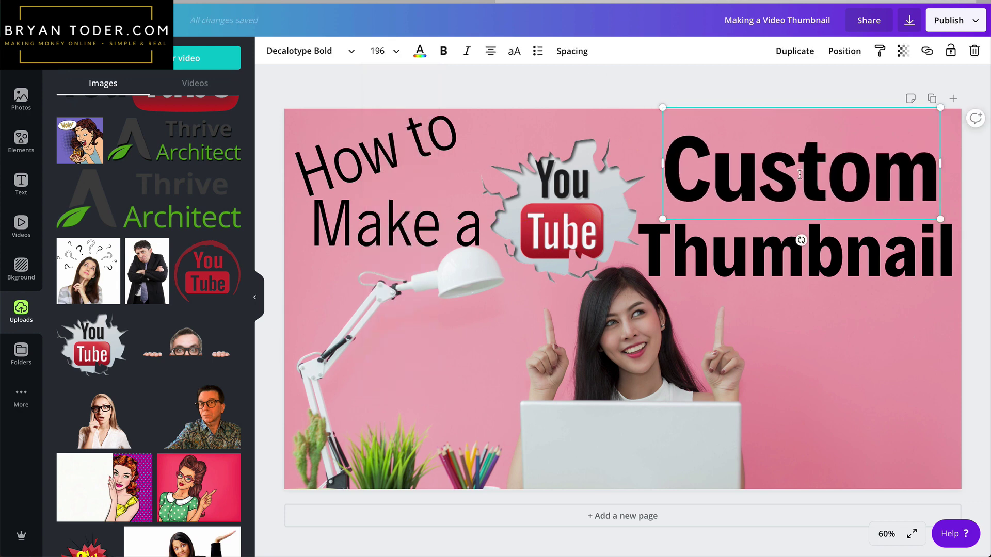
double_click(823, 174)
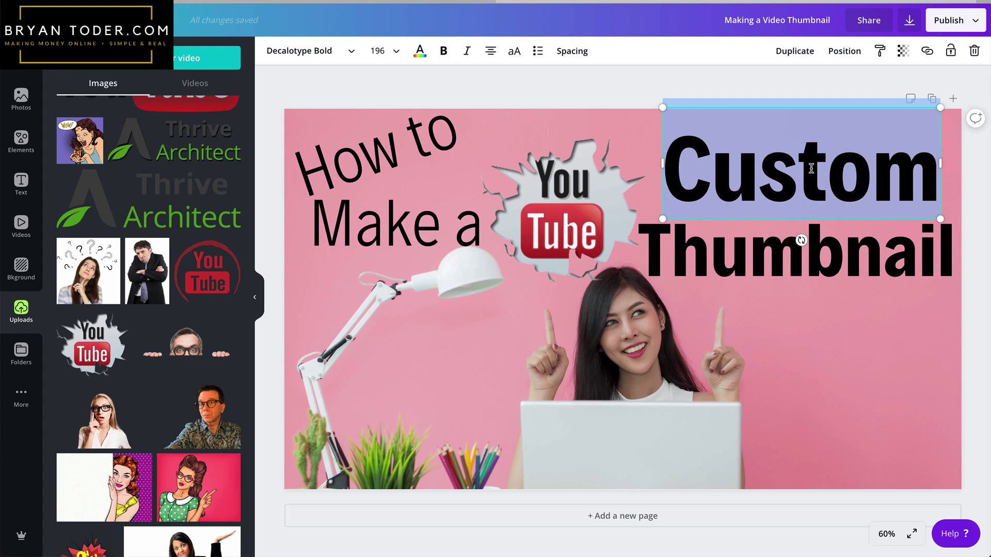
click(384, 51)
text(2)
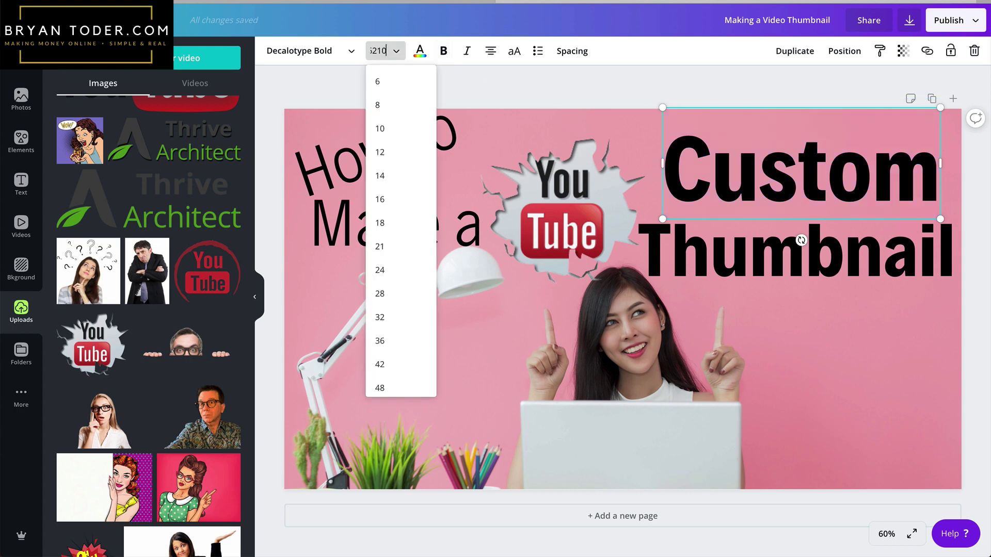
text(10)
key(Return)
key(Escape)
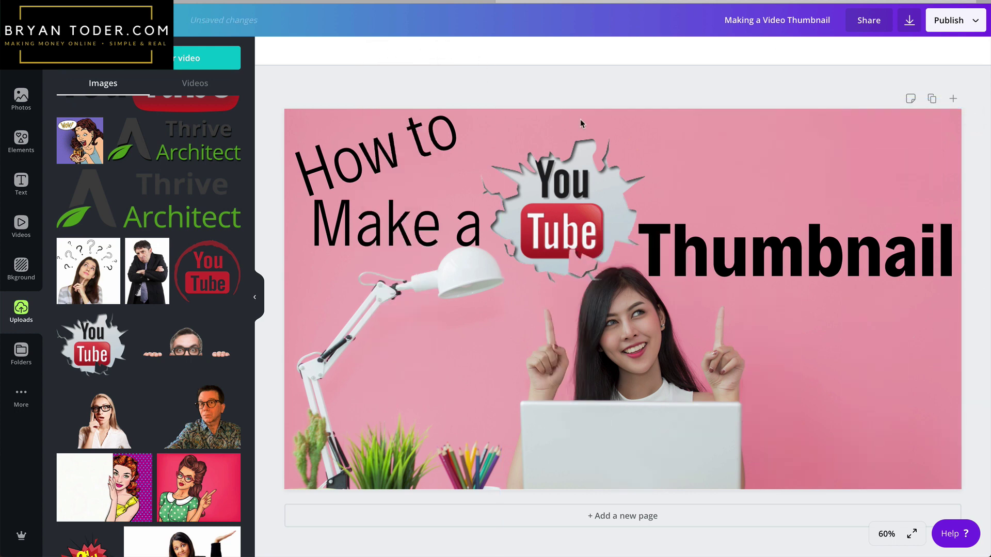
key(ctrl+z)
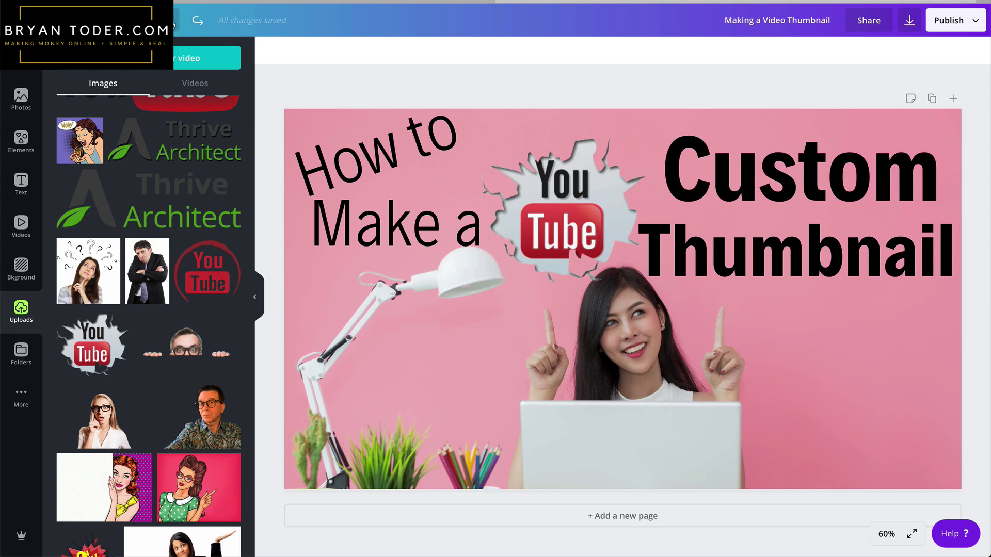
Set the font size of "Custom" to 210 and widen its text box leftwards so the word fits on one line.
click(781, 165)
click(780, 161)
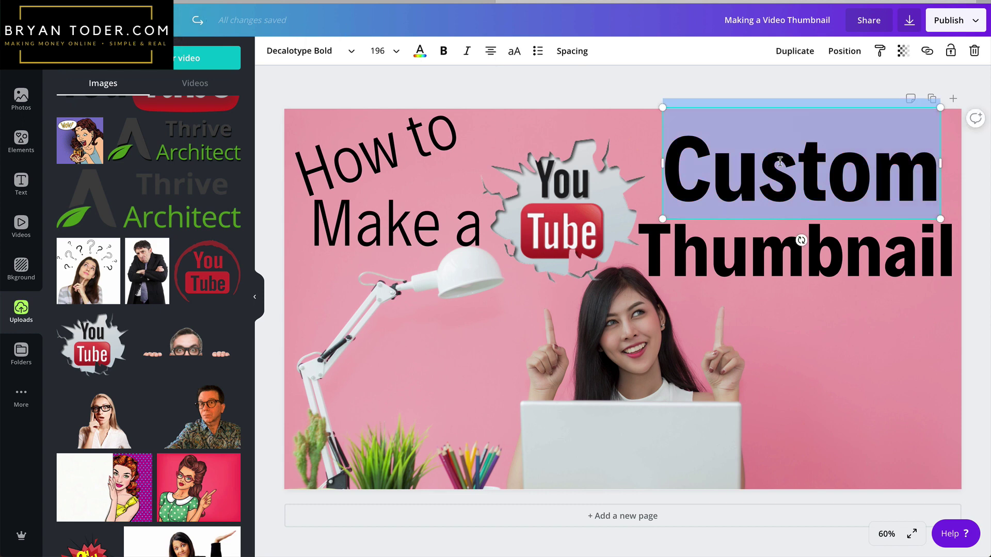
click(383, 52)
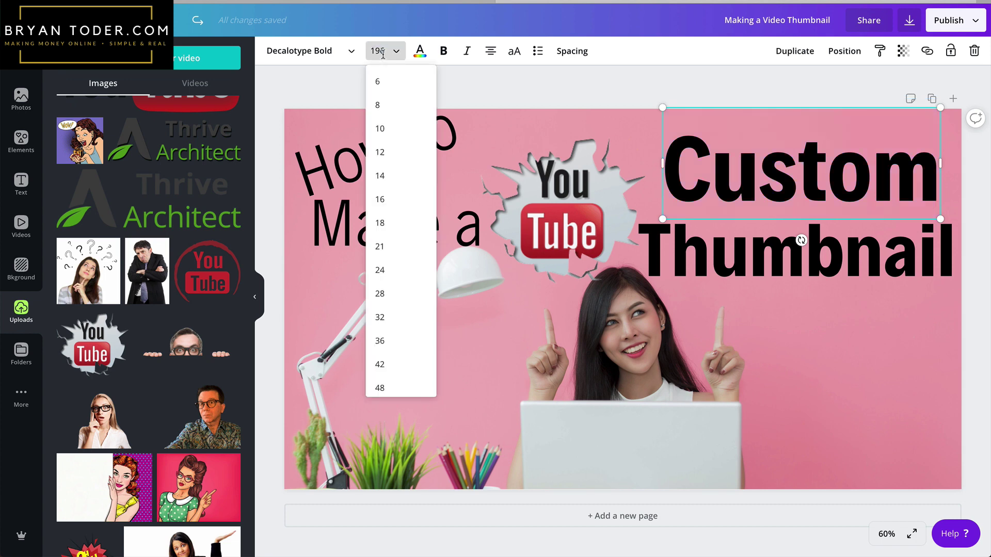
drag(383, 53, 365, 54)
text(210)
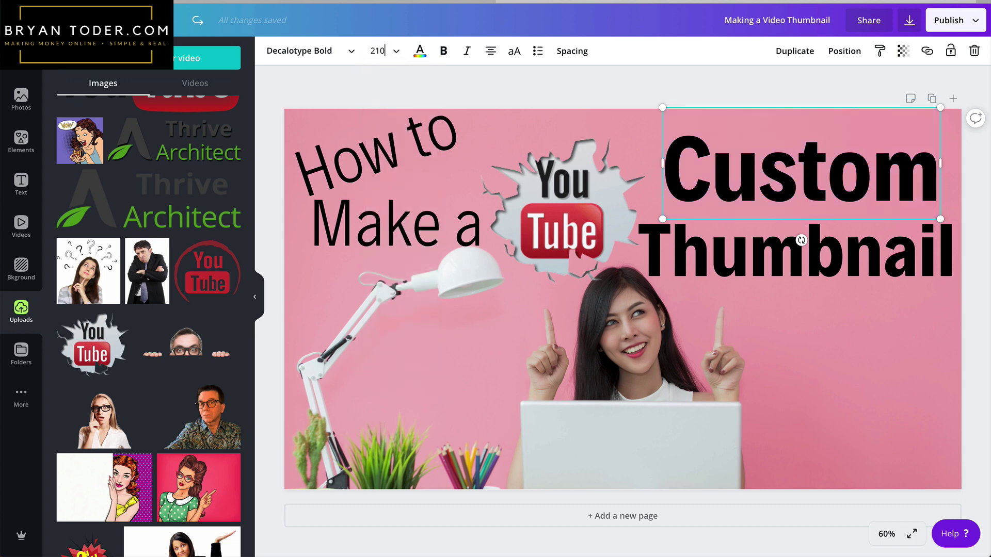
key(Return)
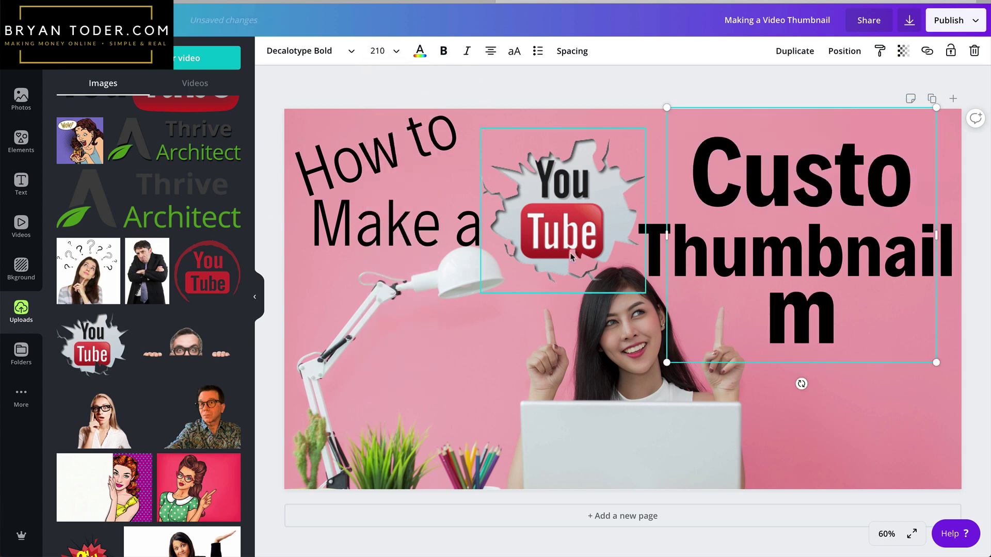
drag(667, 233, 614, 233)
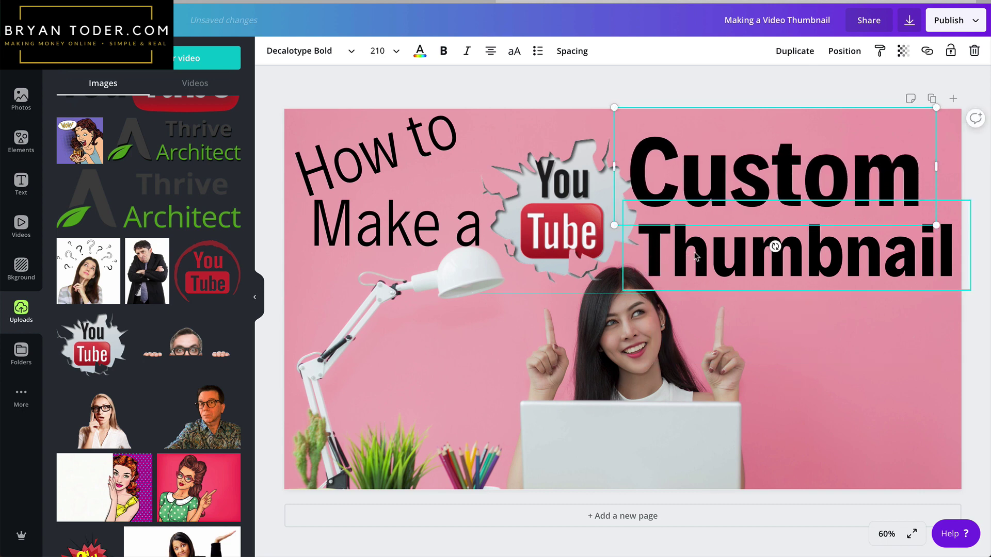
Move the enlarged "Custom" to the right so it clears the YouTube logo and is centred over "Thumbnail".
drag(821, 184, 831, 184)
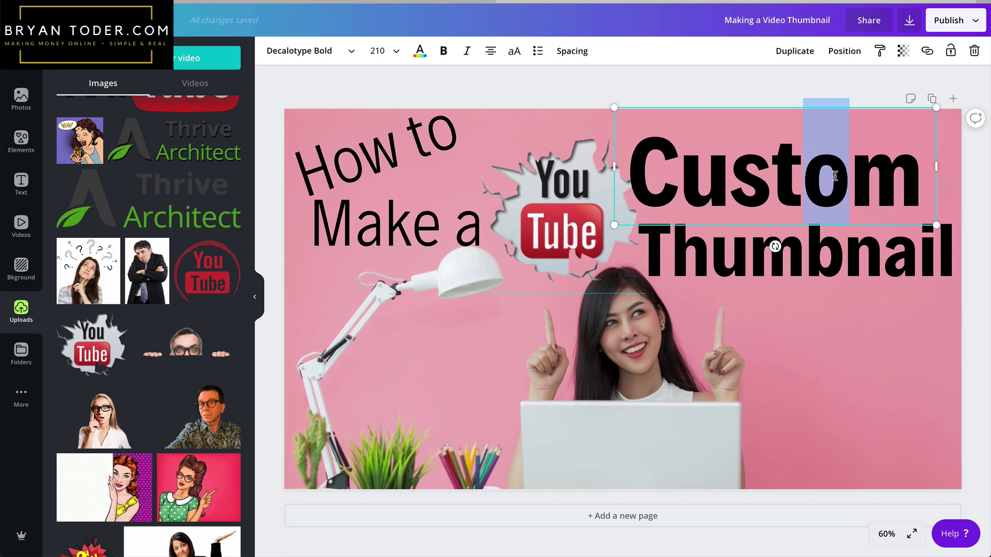
click(854, 149)
key(Escape)
click(884, 327)
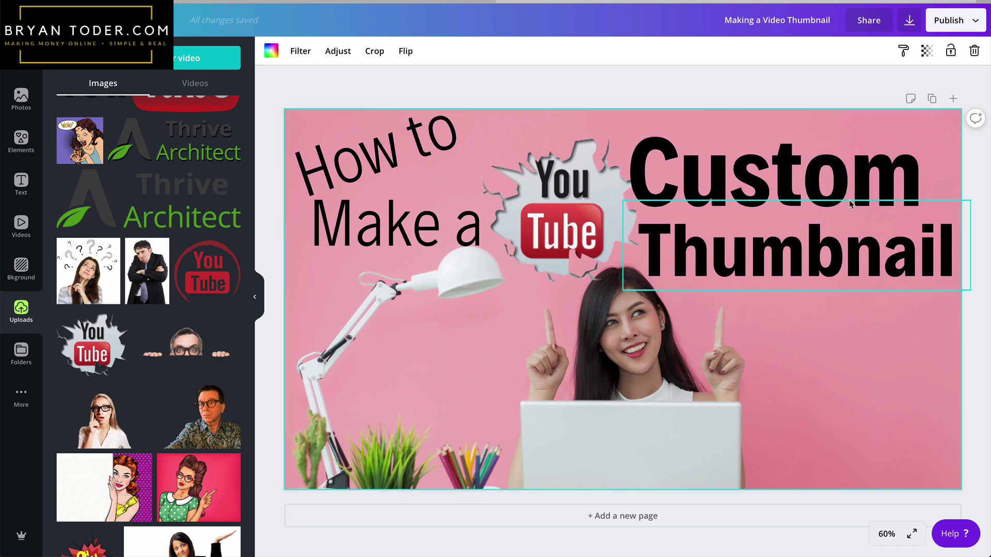
drag(858, 193, 880, 193)
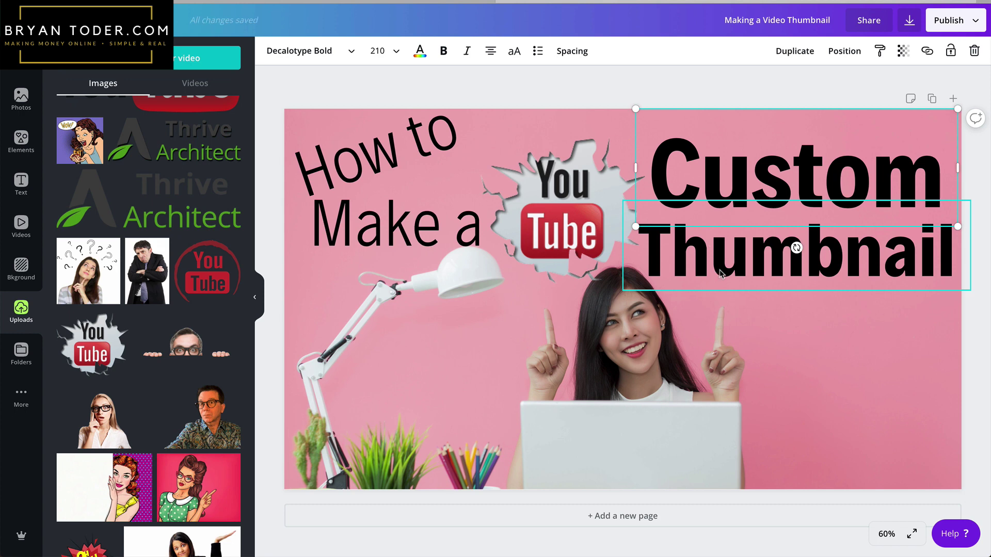
Change the font of "Make a" to Decalotype Bold and move it slightly up and left, clear of the YouTube logo.
triple_click(422, 232)
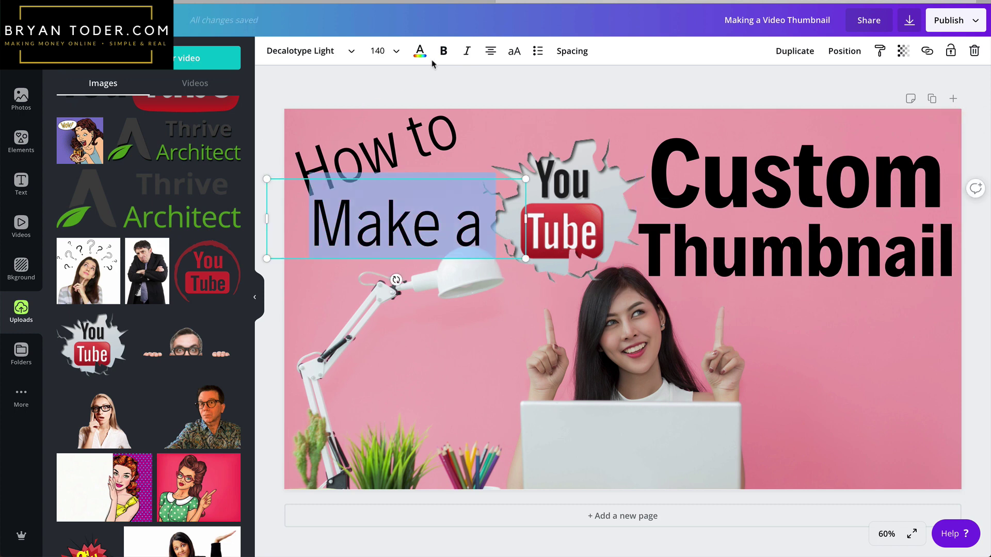
click(349, 49)
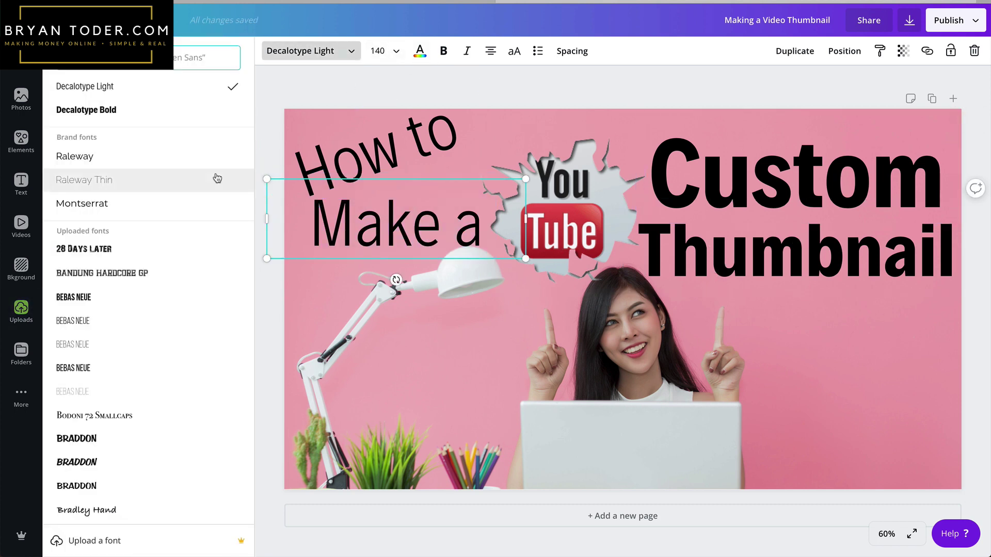
click(163, 120)
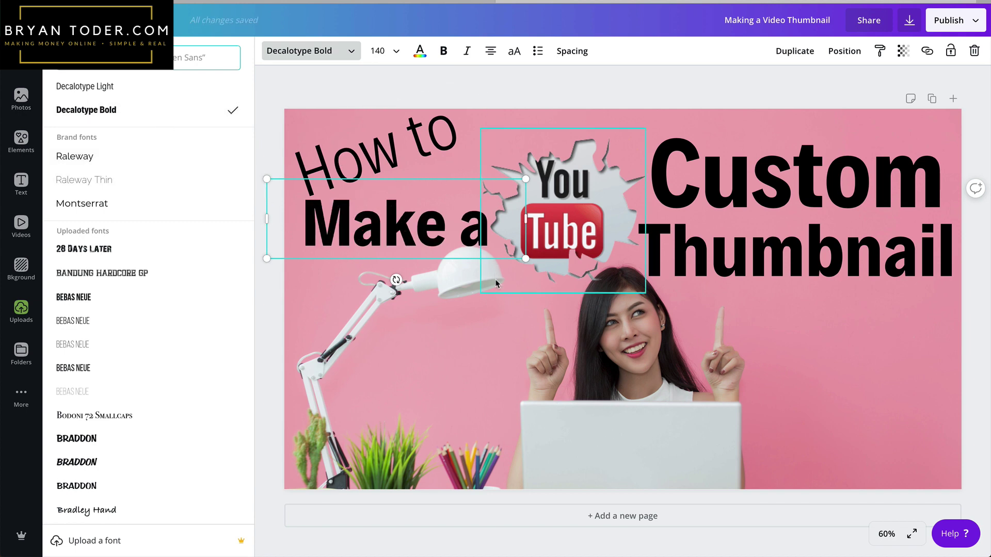
click(506, 309)
mouse_move(447, 233)
mouse_down()
mouse_move(483, 374)
mouse_move(457, 234)
mouse_move(444, 230)
mouse_up()
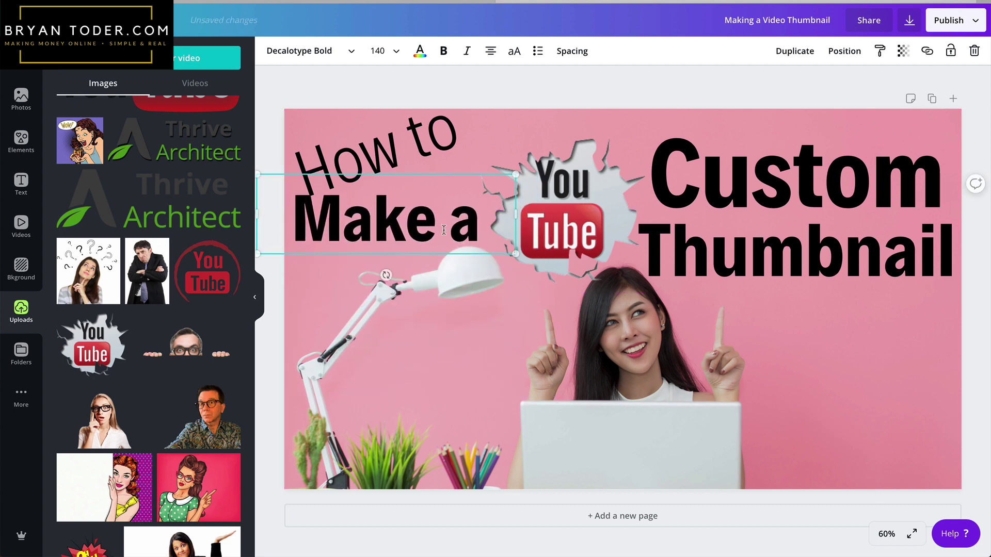
Straighten "How to" to horizontal, scale it down to about font size 118 and centre it above "Make a".
click(424, 143)
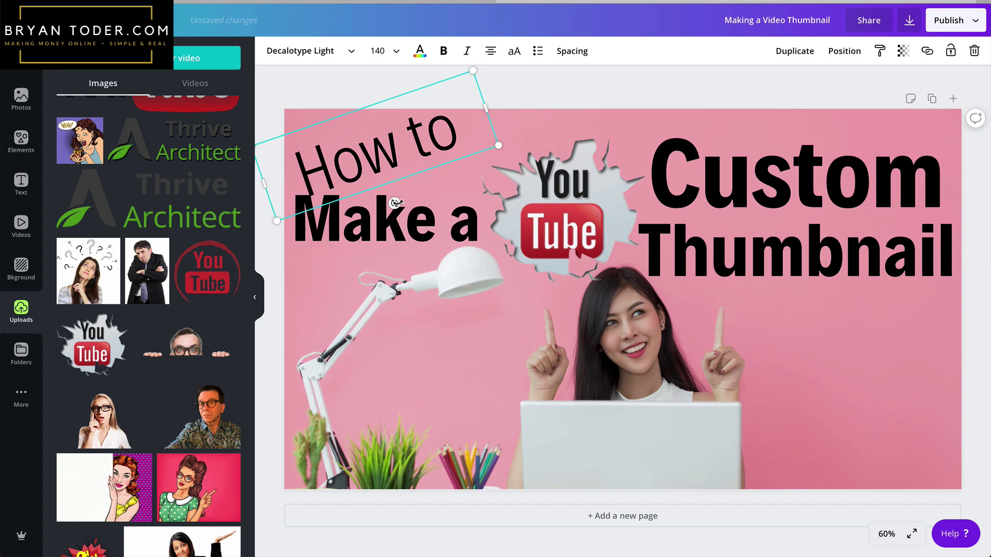
drag(394, 203, 397, 217)
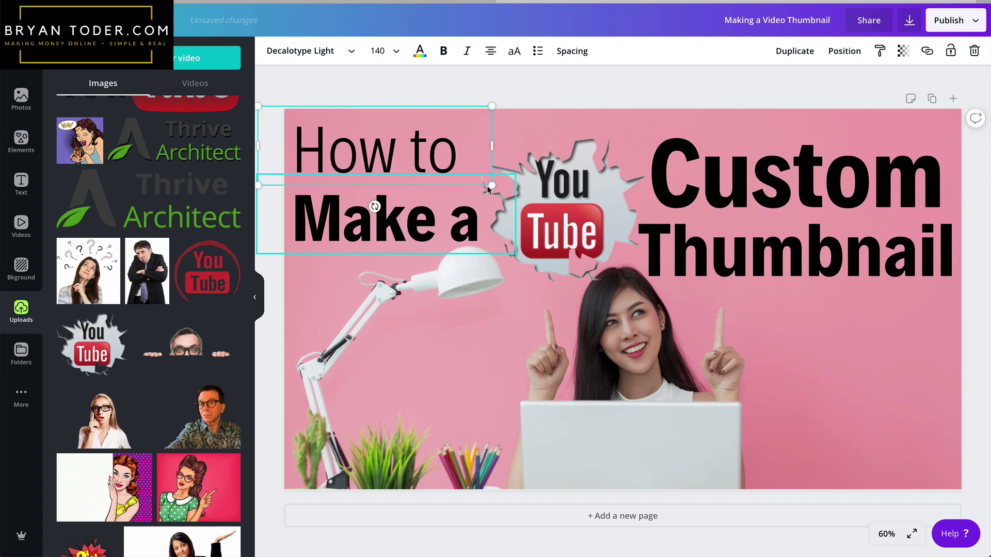
drag(484, 186, 447, 175)
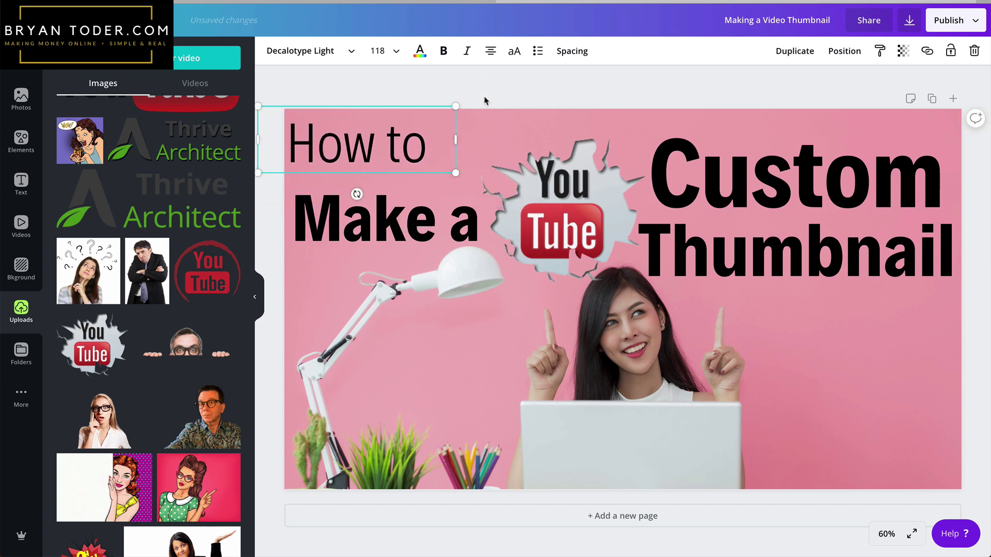
mouse_move(413, 141)
mouse_down()
mouse_move(438, 145)
mouse_move(429, 148)
mouse_up()
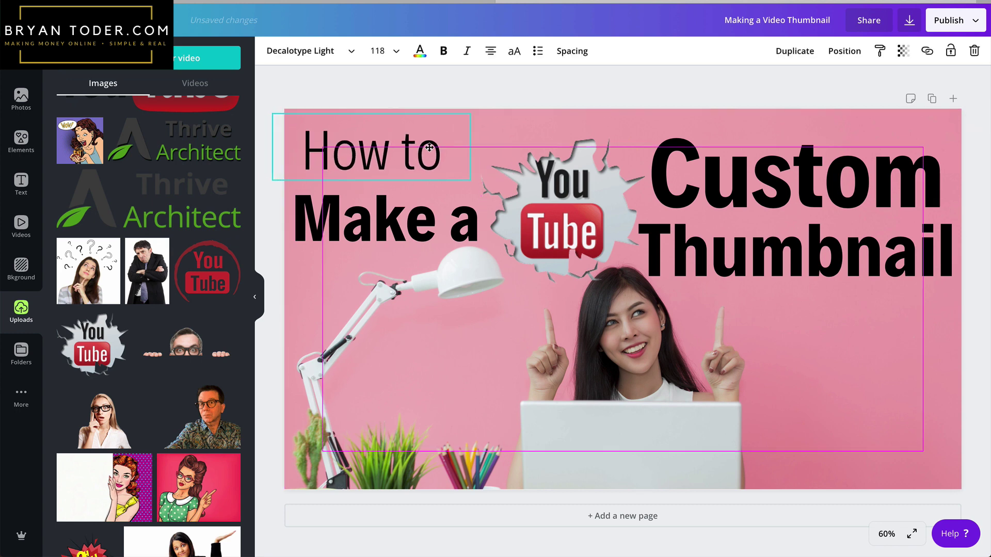
Change the font of "How to" to Decalotype Bold and move it slightly right to sit centred above "Make a".
double_click(396, 151)
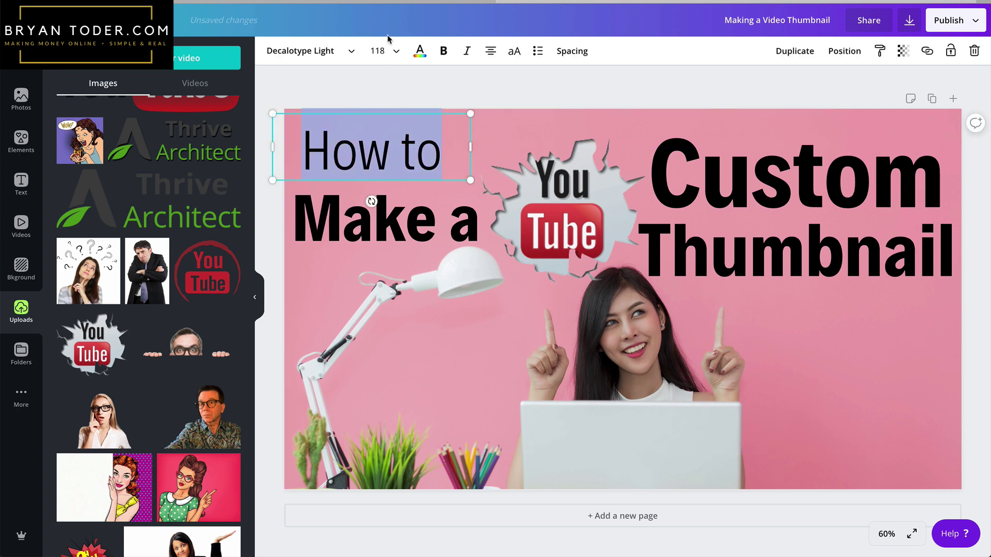
click(339, 60)
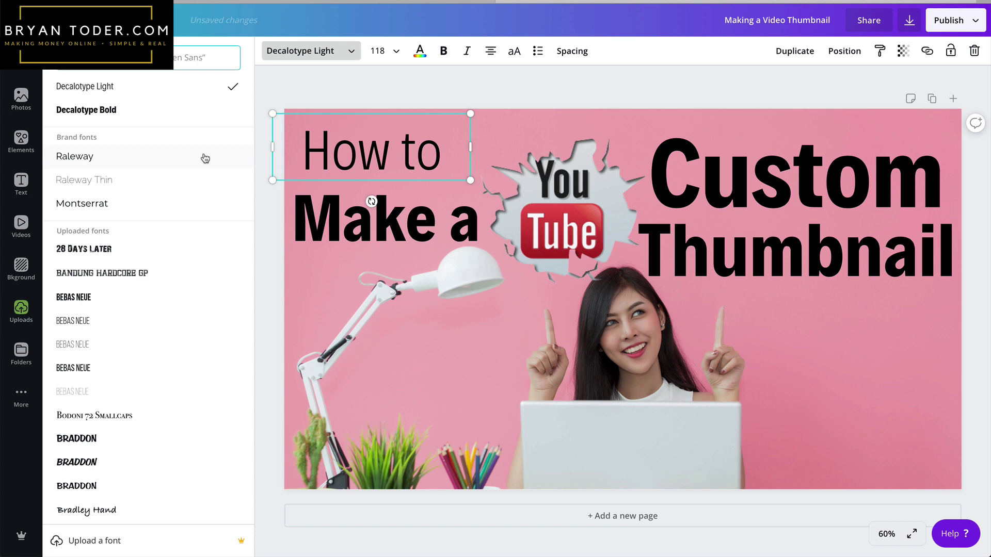
click(153, 111)
click(451, 74)
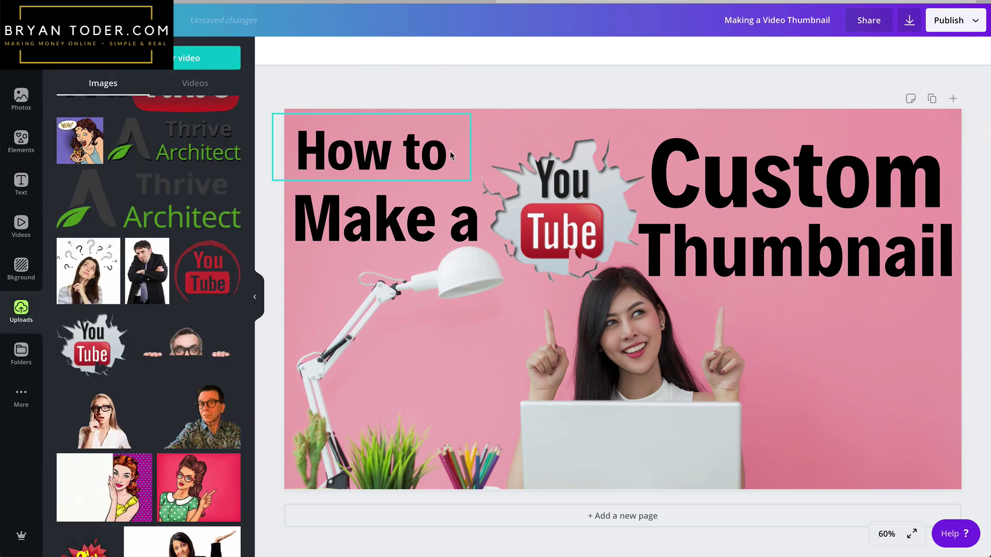
click(447, 164)
drag(447, 163, 458, 163)
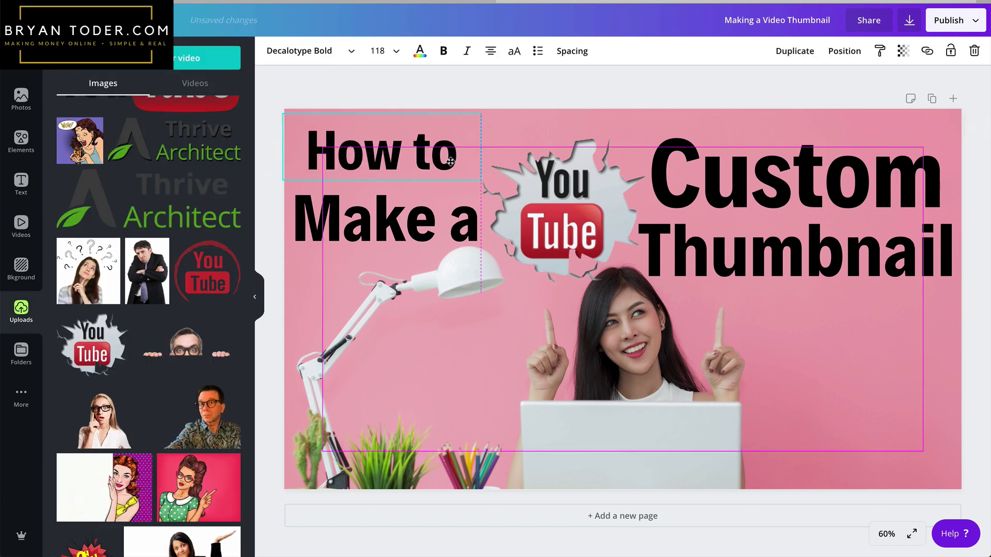
Move "Make a" slightly up towards "How to", narrow its text box from both sides and place it clear of the YouTube logo.
click(429, 223)
drag(428, 223, 429, 217)
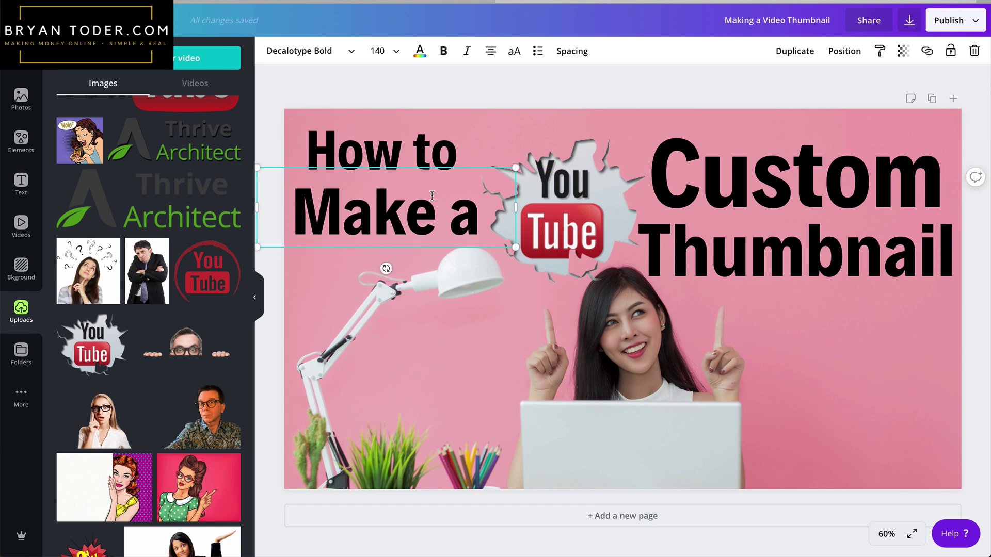
click(460, 101)
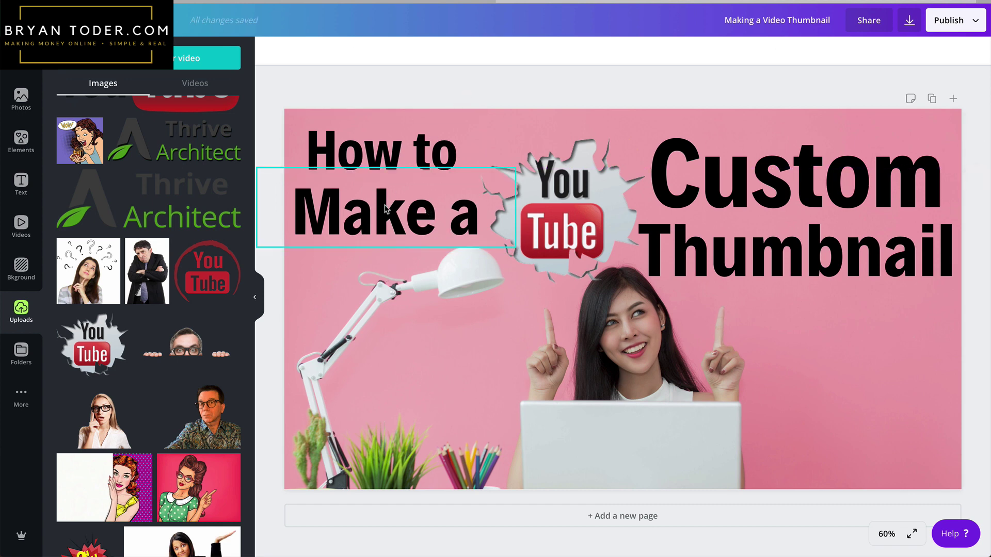
click(387, 172)
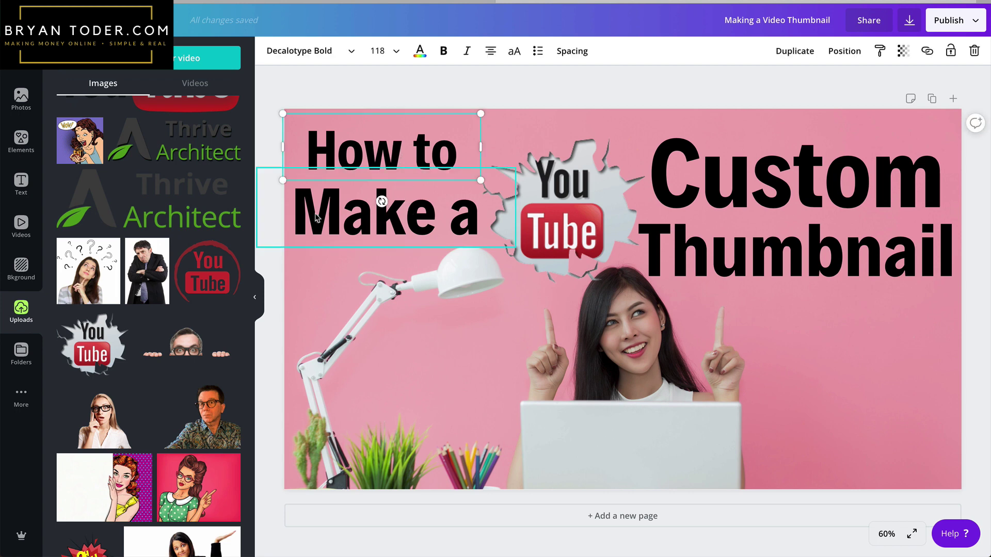
click(258, 210)
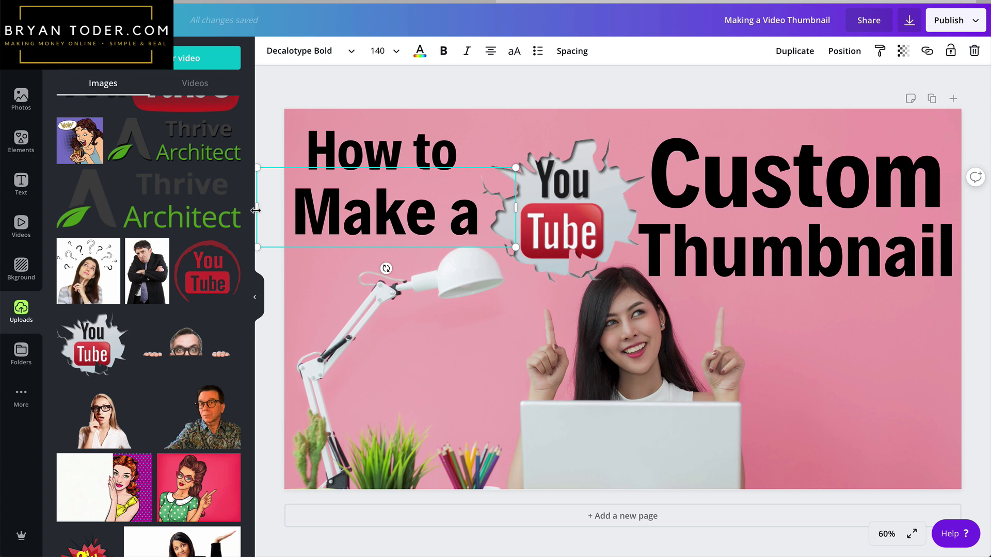
drag(256, 210, 284, 210)
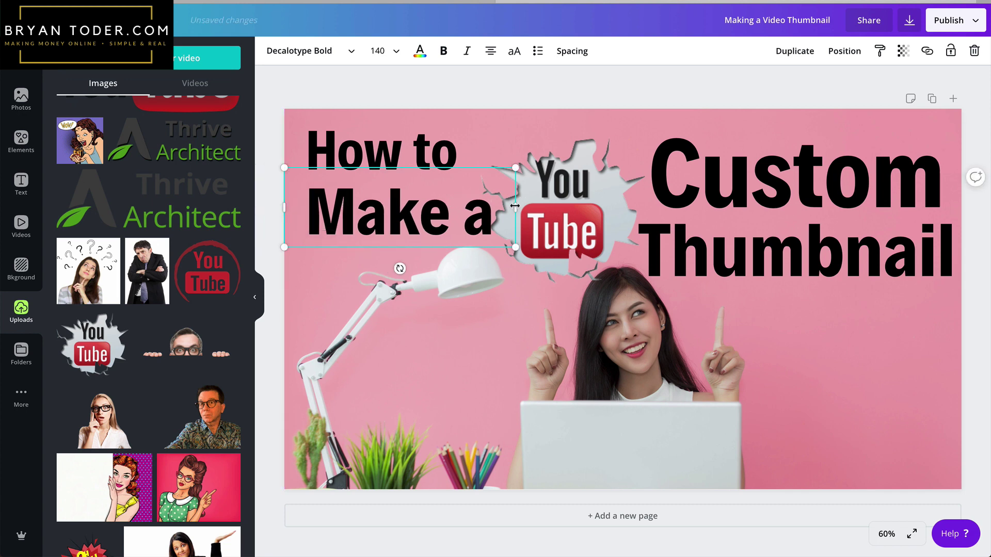
drag(515, 206, 506, 206)
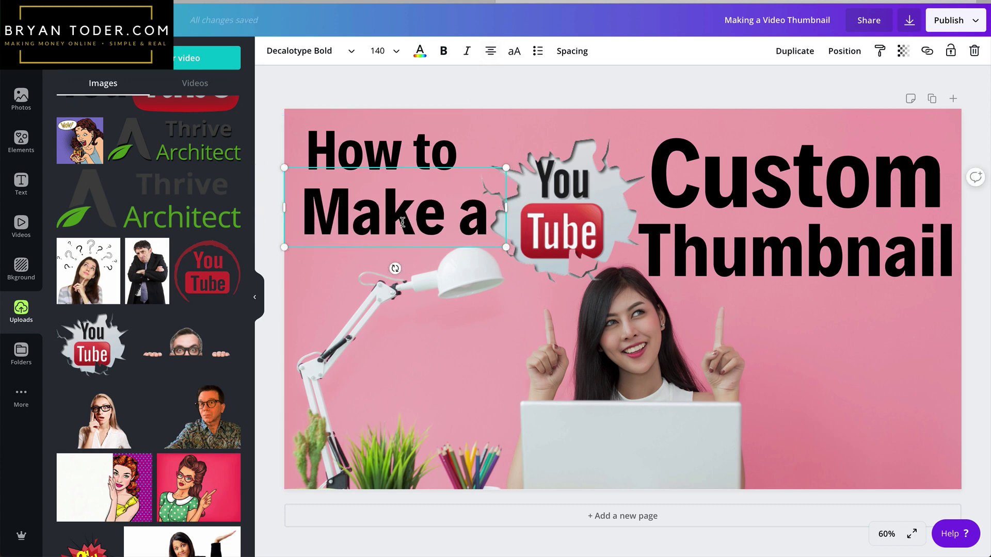
click(355, 247)
drag(356, 241, 348, 240)
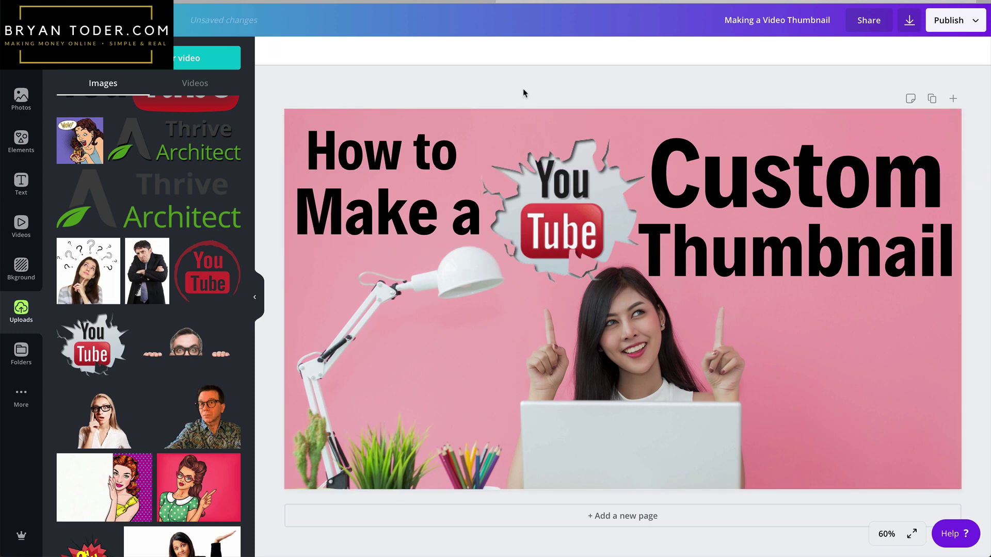
Move "Custom", "Thumbnail" and the YouTube logo slightly up towards the upper edge of the thumbnail.
click(826, 175)
drag(828, 175, 826, 160)
drag(791, 251, 793, 239)
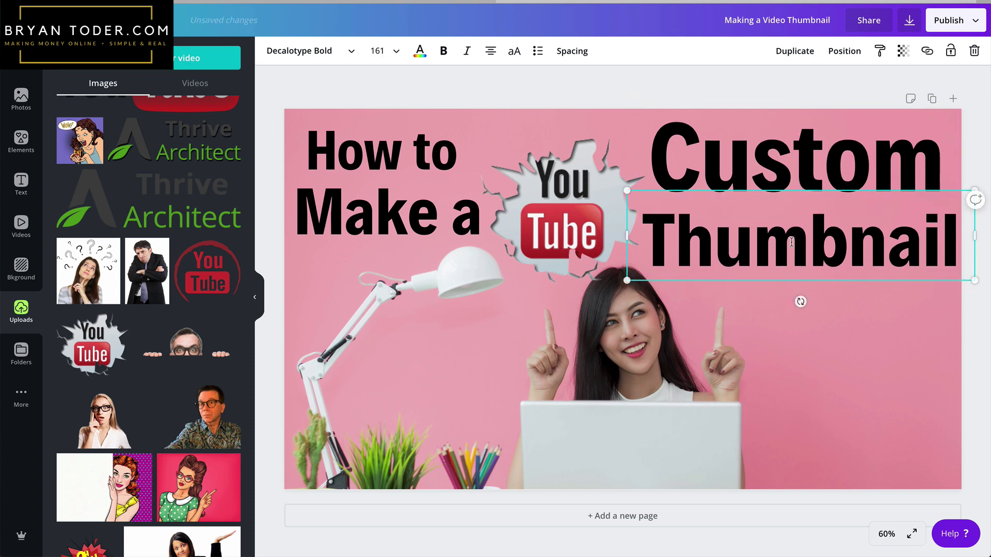
drag(563, 235, 560, 227)
click(722, 92)
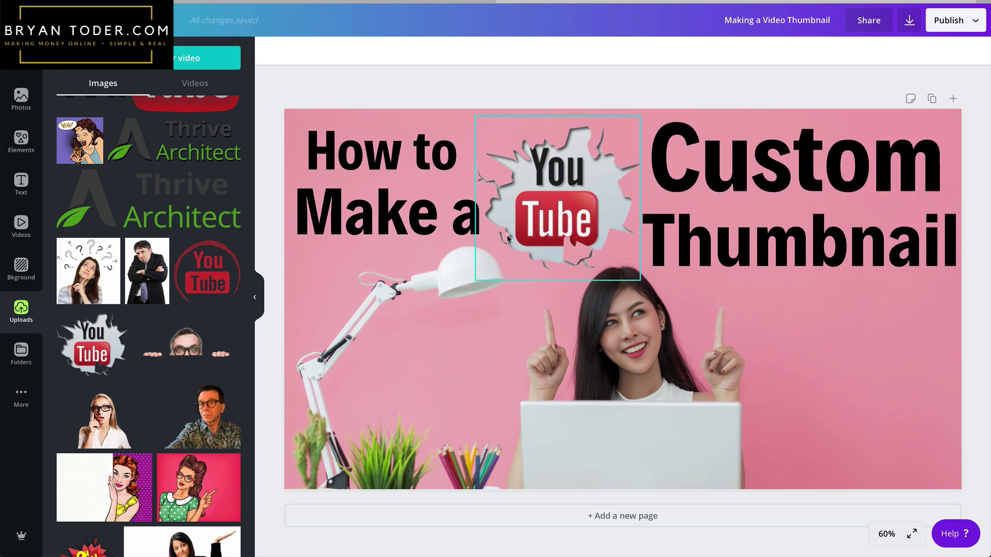
Scale "How to" down to font size 101, then shrink the YouTube logo and place it lower between "Make a" and "Thumbnail".
click(431, 157)
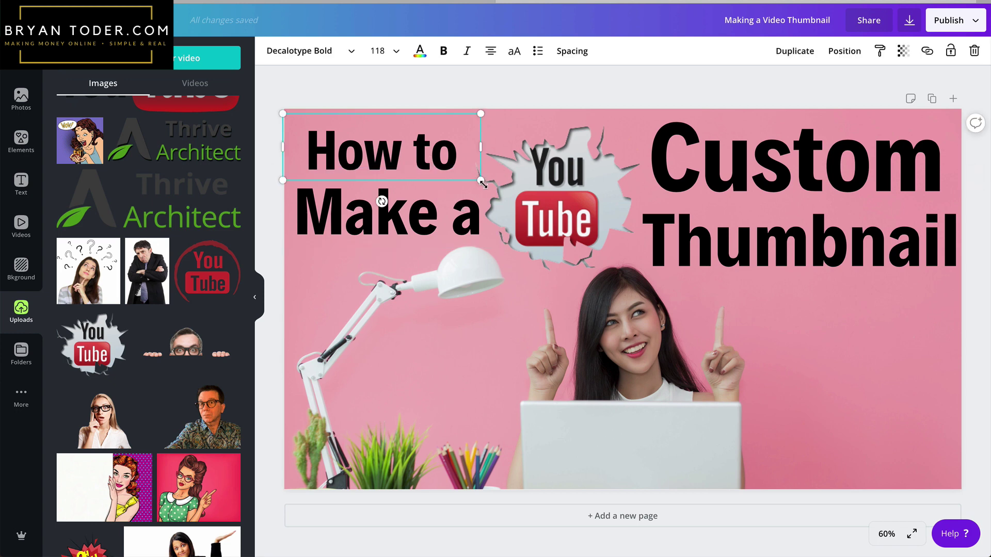
drag(481, 182, 415, 165)
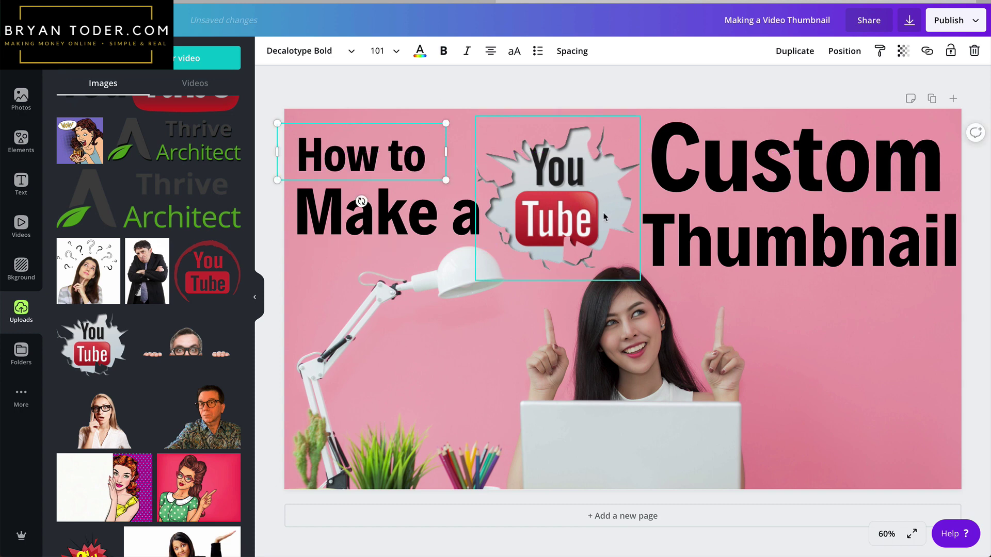
click(522, 265)
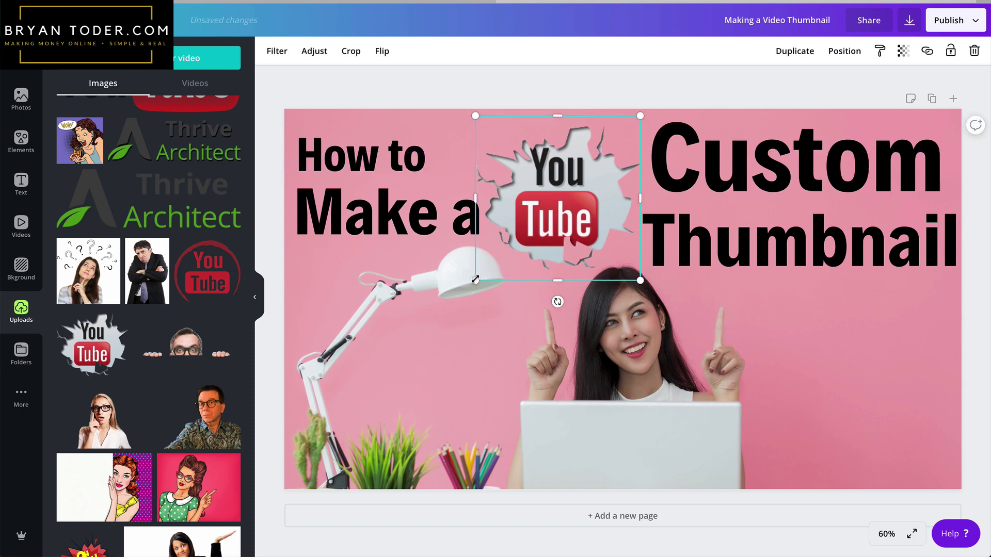
drag(476, 279, 490, 266)
drag(548, 202, 536, 227)
click(597, 80)
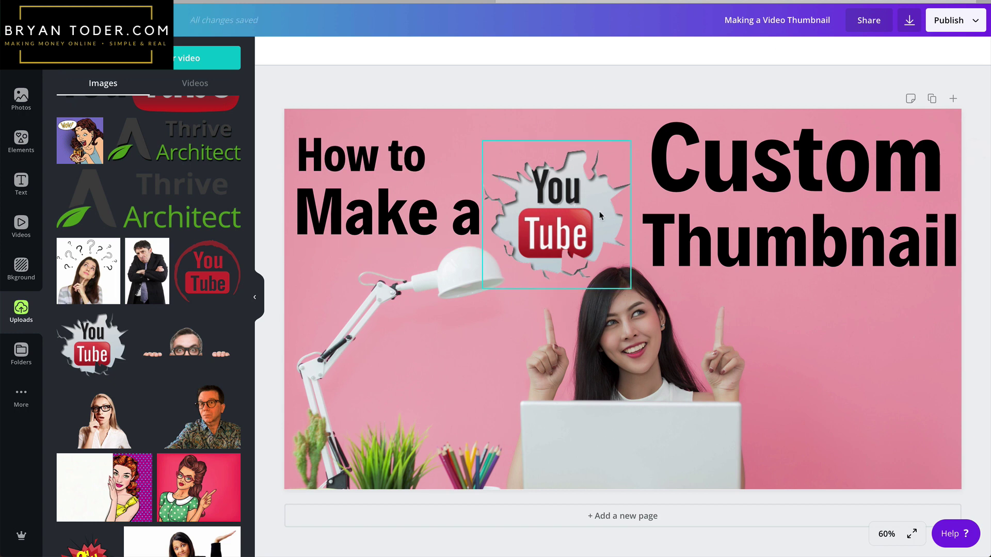
Change the text colour of "Custom" to white.
click(771, 170)
click(772, 170)
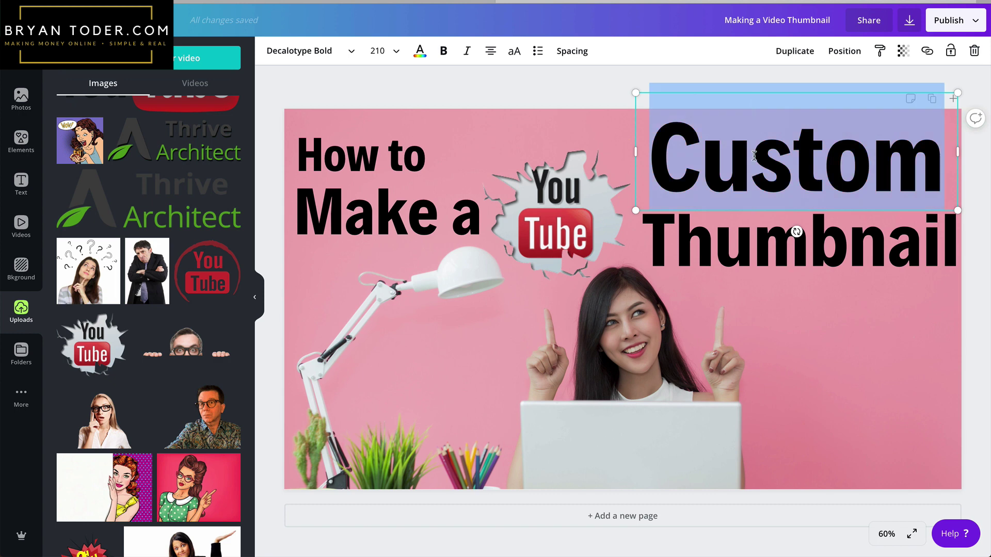
click(420, 52)
click(132, 96)
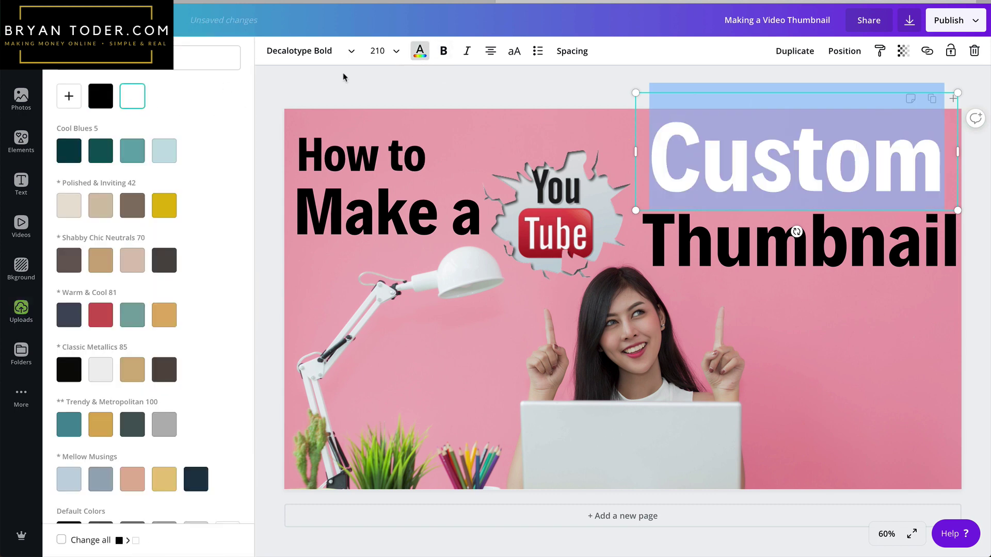
click(405, 78)
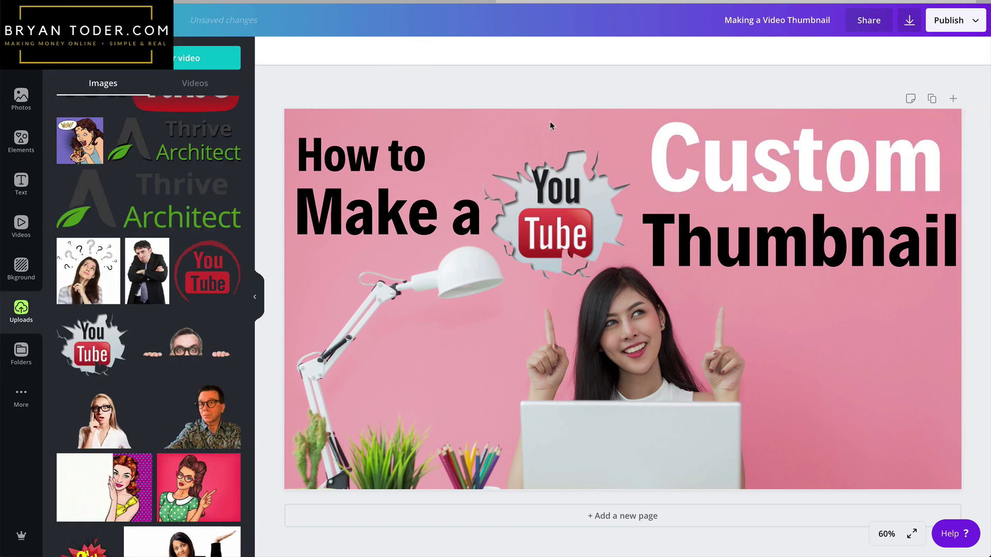
Change the text colour of "Thumbnail" to white to match "Custom".
double_click(798, 248)
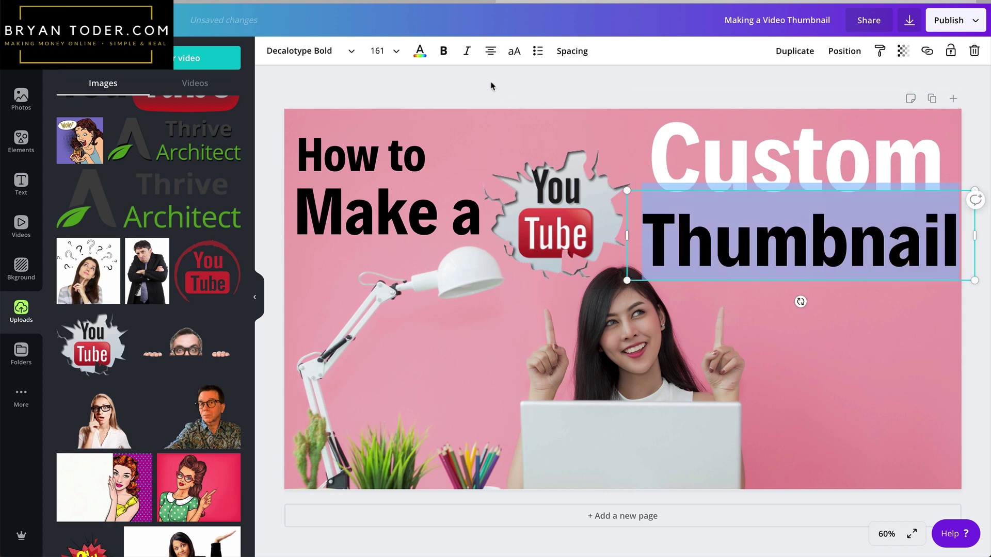
click(420, 51)
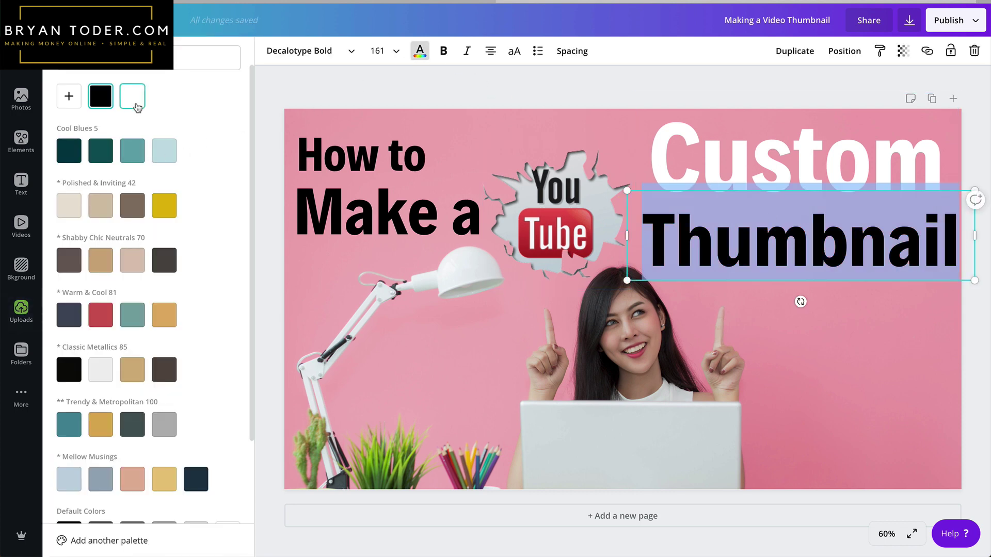
click(132, 96)
click(432, 84)
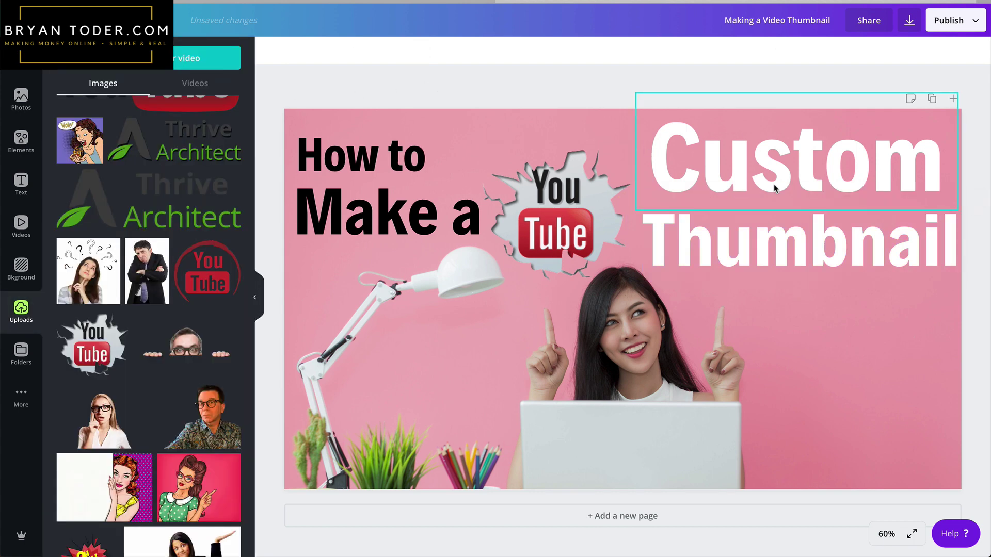
Move "Thumbnail" slightly left so it is centred under "Custom", and lower "Custom" a little towards it.
click(775, 247)
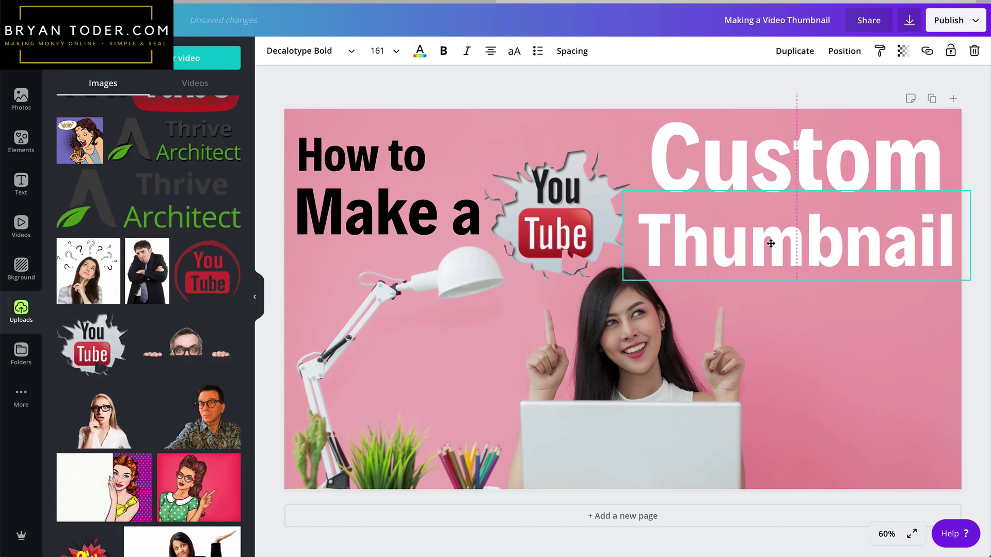
click(809, 154)
drag(809, 154, 808, 157)
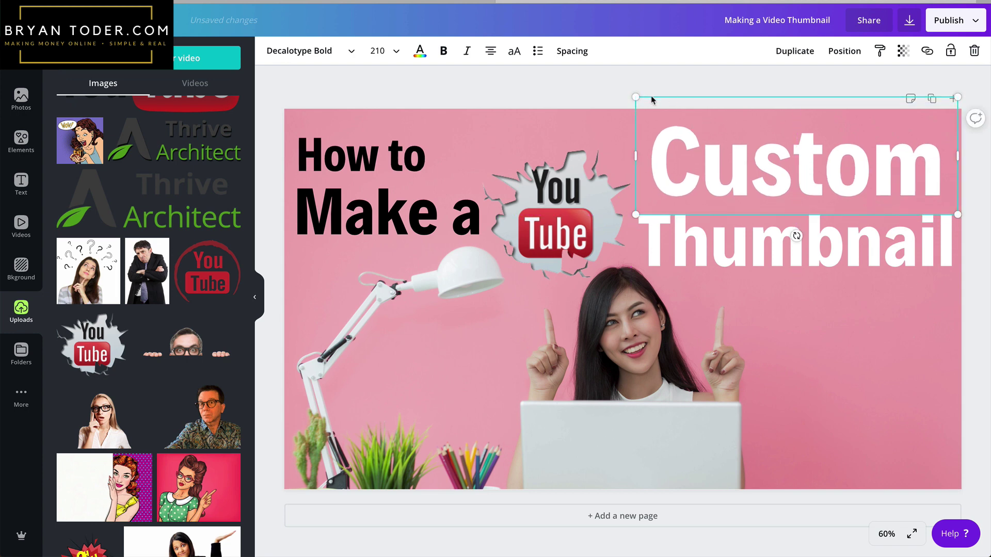
Enlarge "Custom" to font size 230 and move it right and down so its text box aligns with the right edge of "Thumbnail".
drag(637, 95, 605, 85)
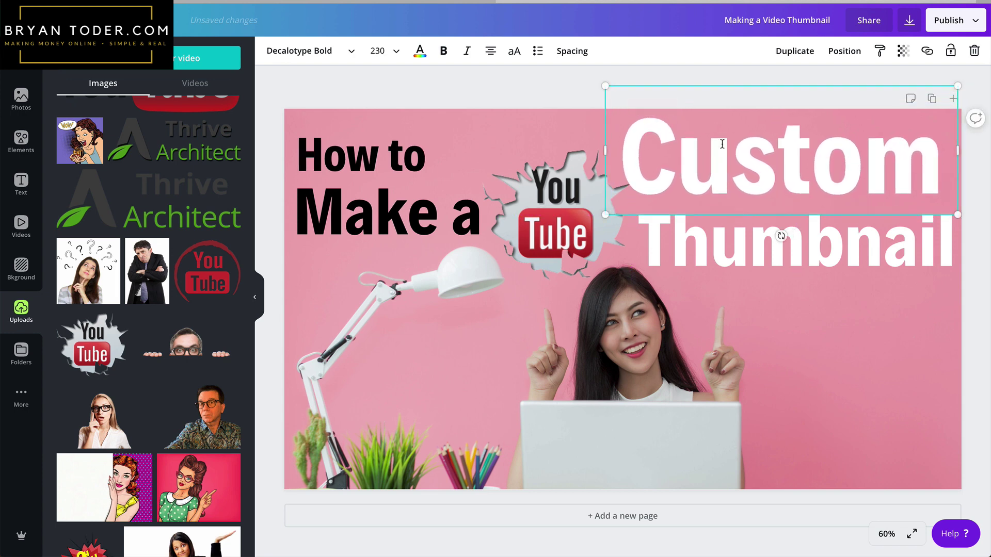
click(756, 79)
drag(774, 133, 786, 139)
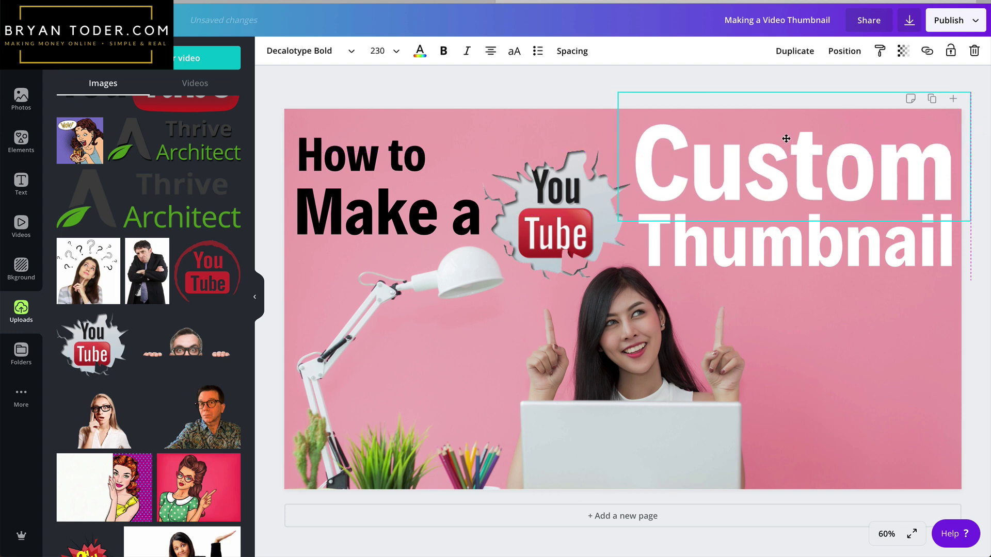
click(767, 87)
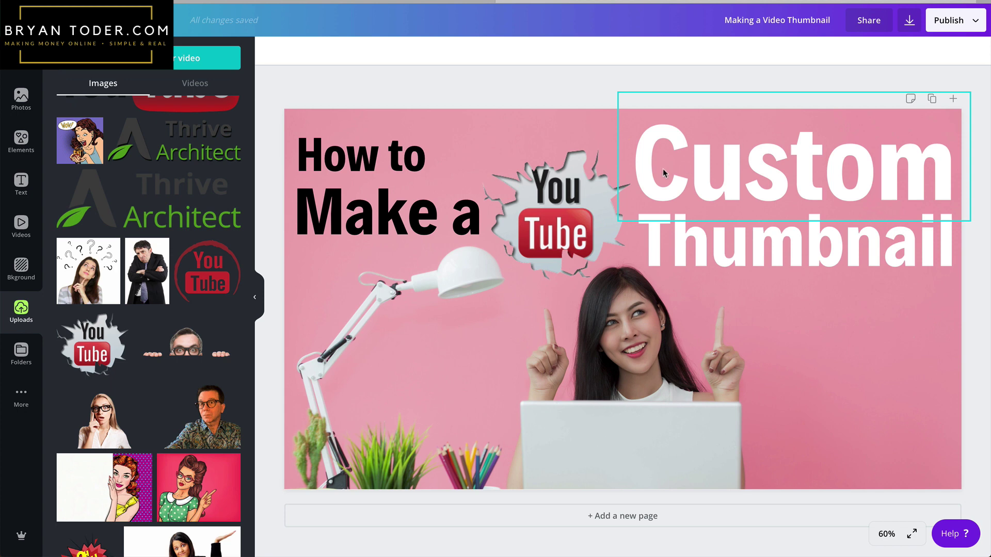
Duplicate the white "Custom" text and change the colour of the copy to black.
click(702, 185)
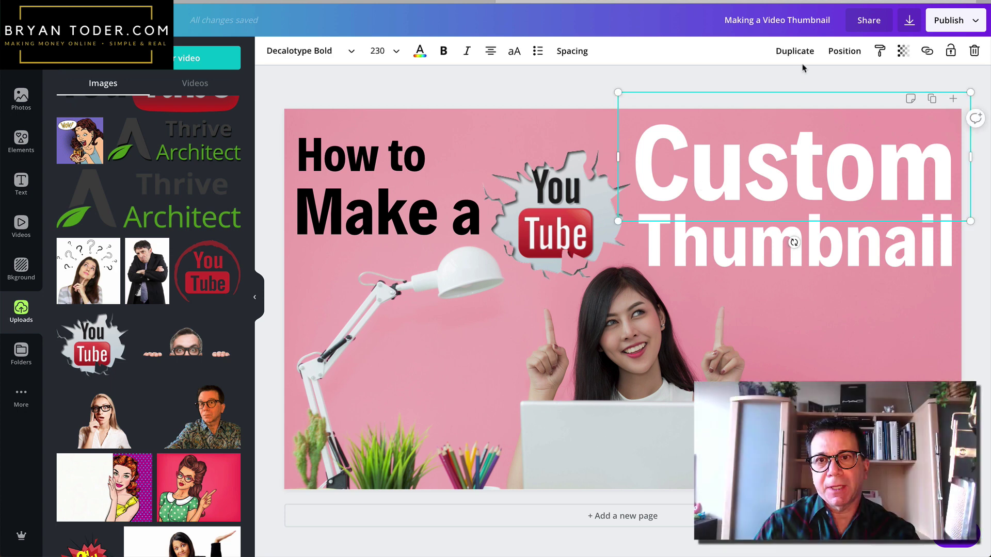
click(766, 78)
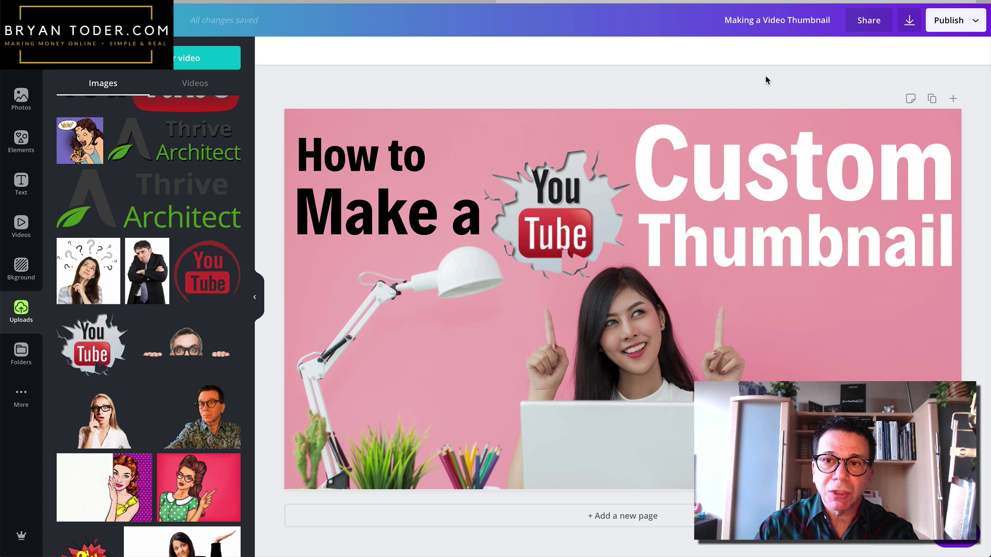
click(704, 183)
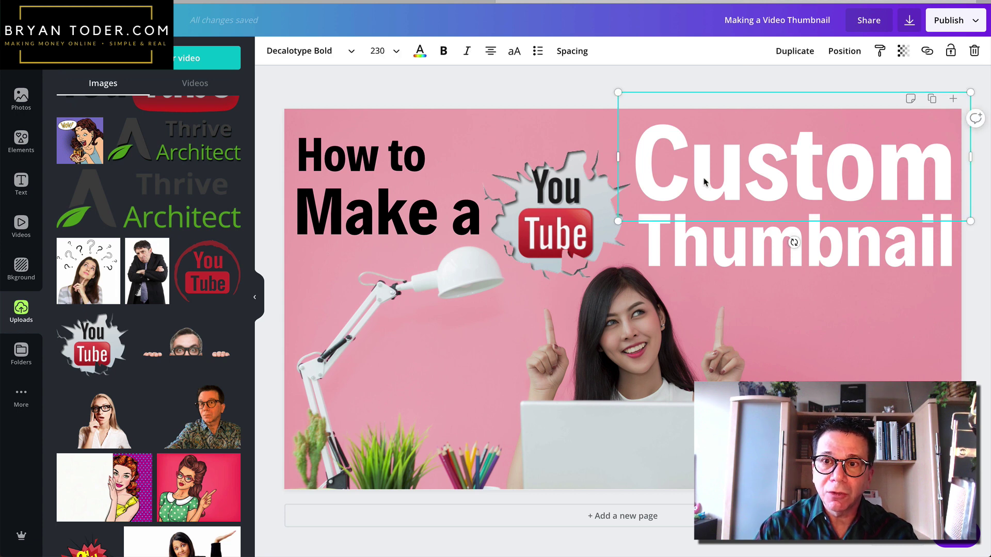
click(796, 54)
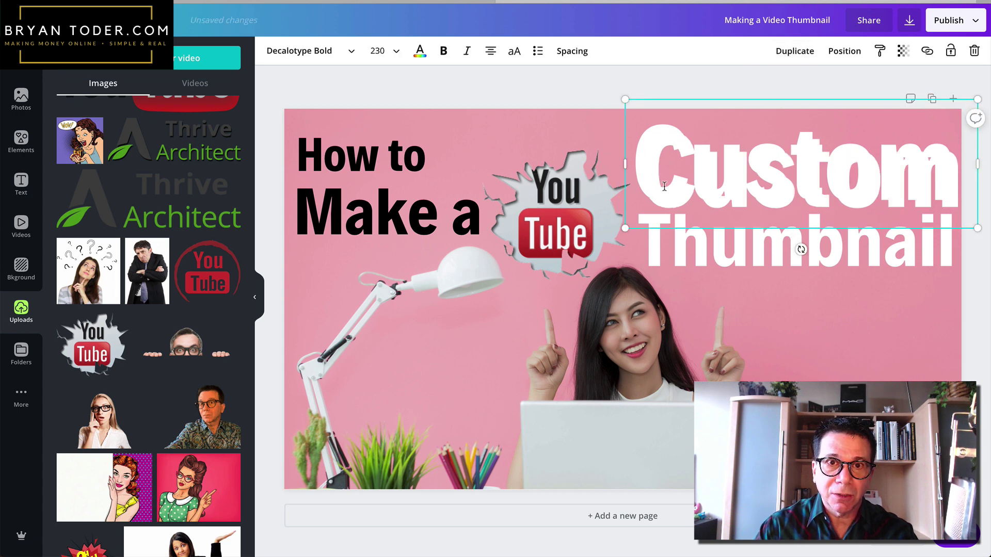
click(420, 51)
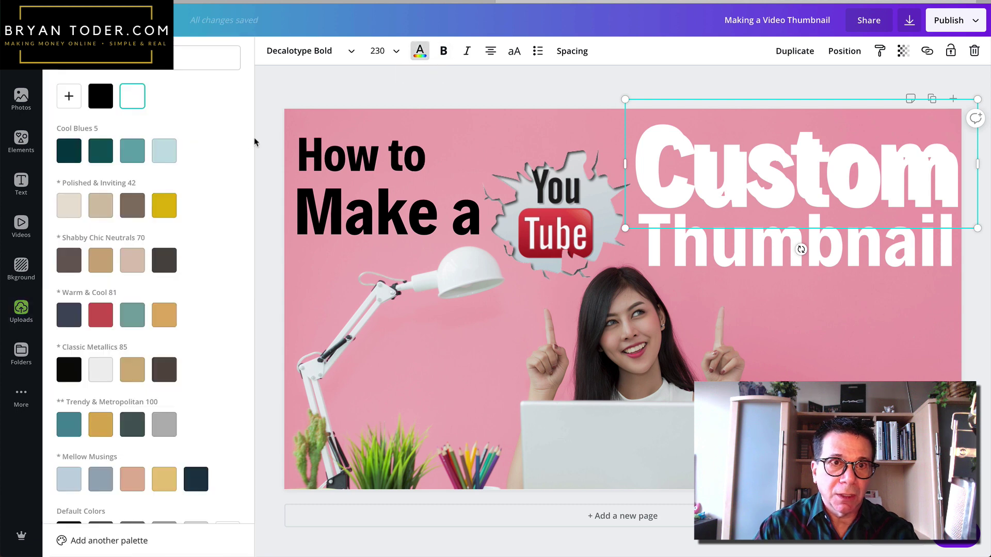
click(101, 97)
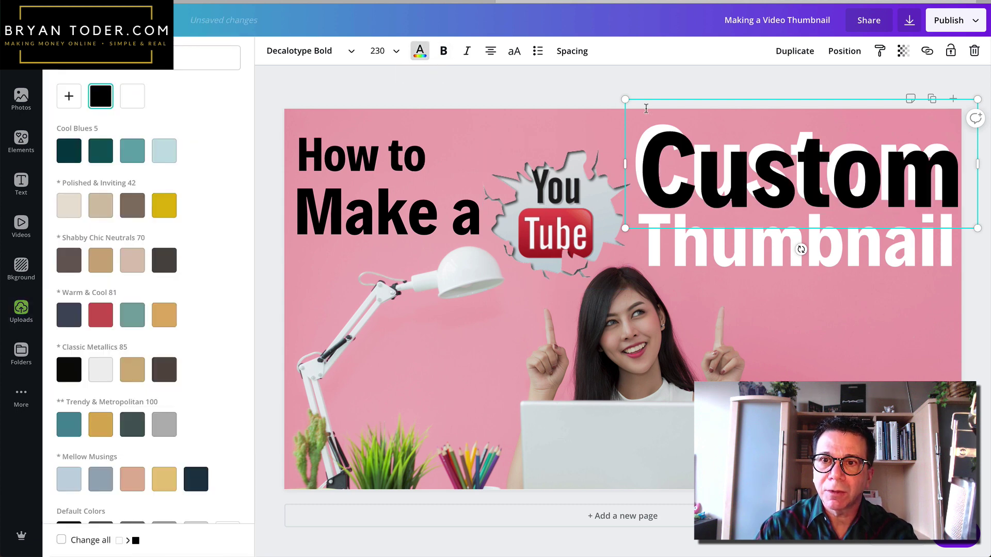
click(696, 87)
click(703, 164)
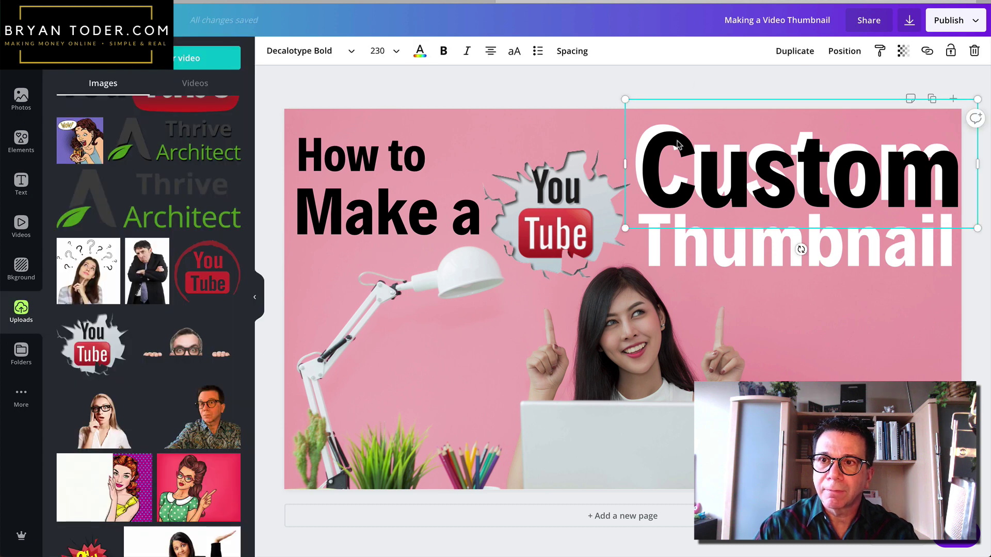
Send the black "Custom" copy one layer backward and shift it slightly up and left to form a close drop shadow behind the white text.
click(842, 56)
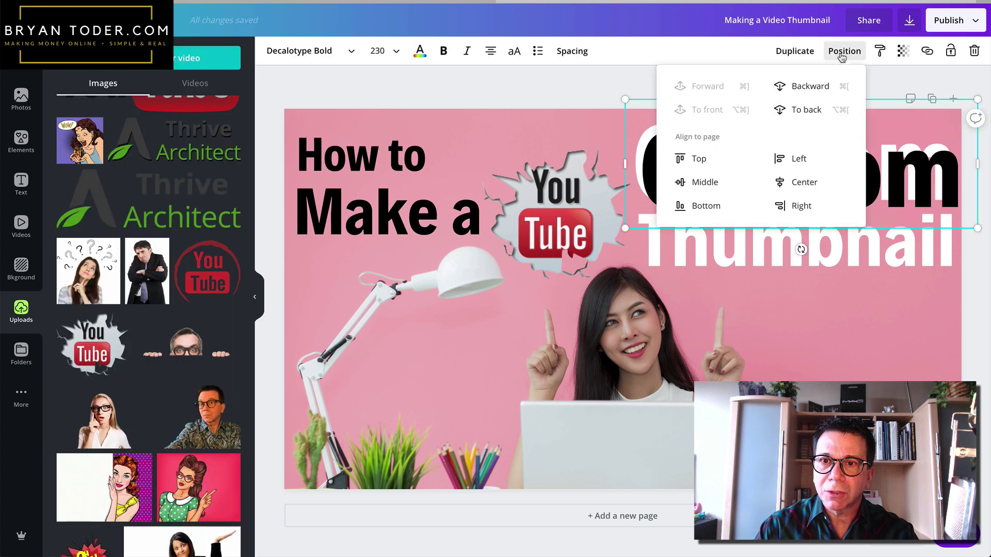
click(814, 87)
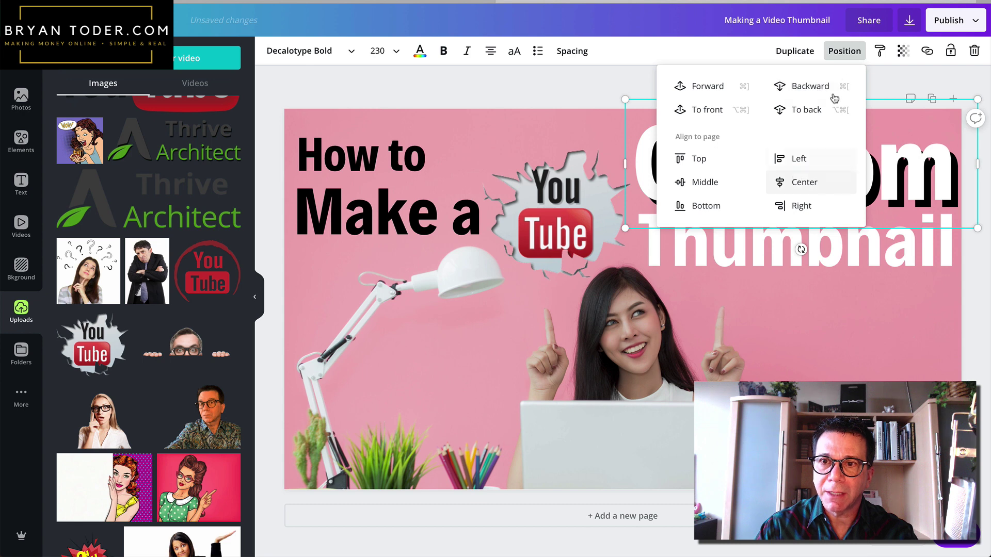
click(880, 80)
click(704, 179)
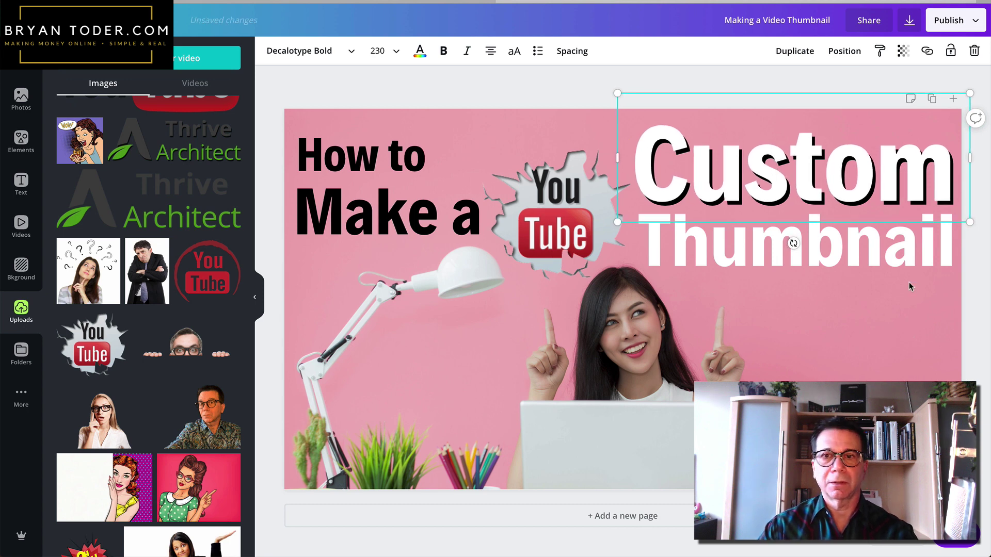
click(986, 302)
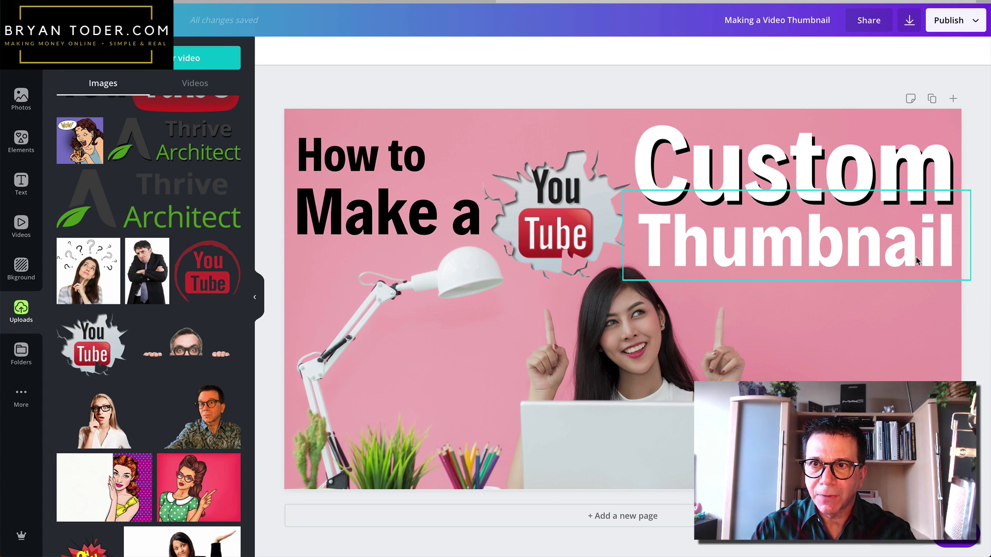
Duplicate the white "Thumbnail" text and change the colour of the copy to black.
click(888, 240)
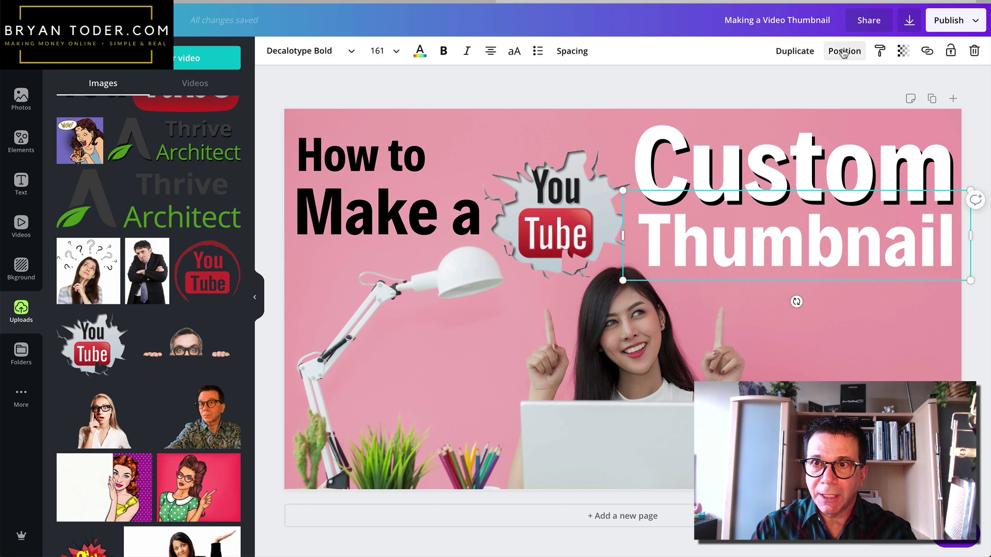
click(802, 51)
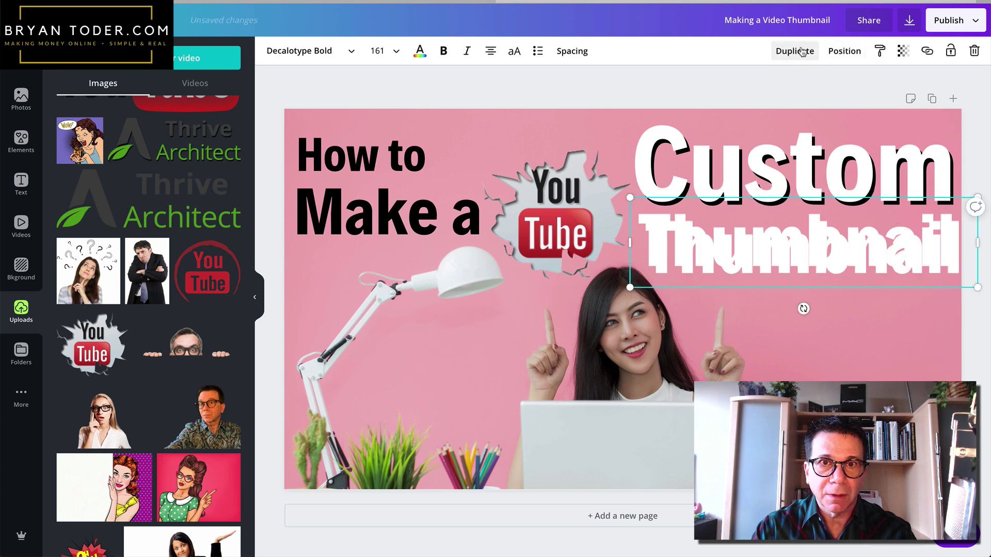
click(420, 50)
click(100, 96)
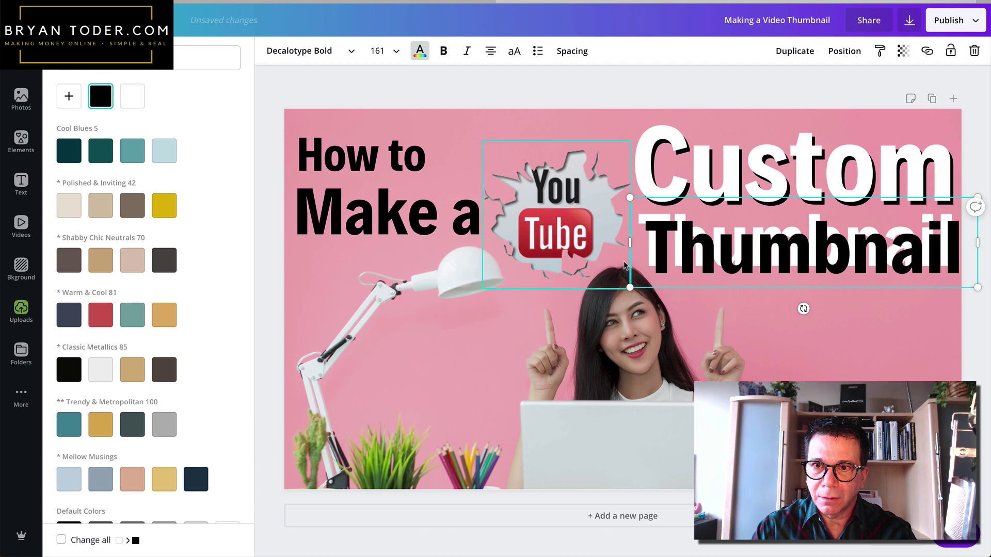
click(751, 302)
Move the black "Thumbnail" copy left and nudge it up until it sits just slightly right of and below the white text.
click(741, 264)
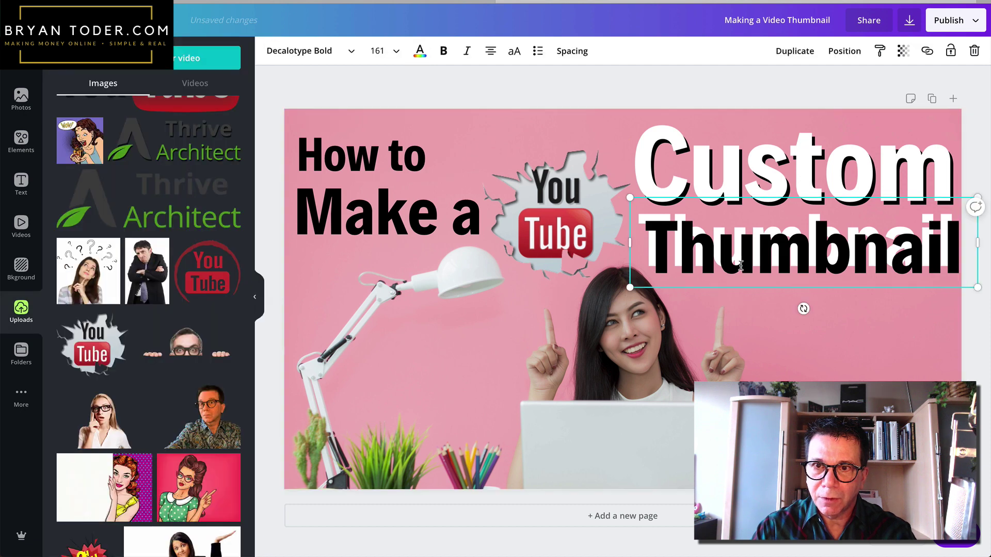
mouse_move(741, 264)
mouse_down()
mouse_move(730, 258)
mouse_move(740, 265)
mouse_up()
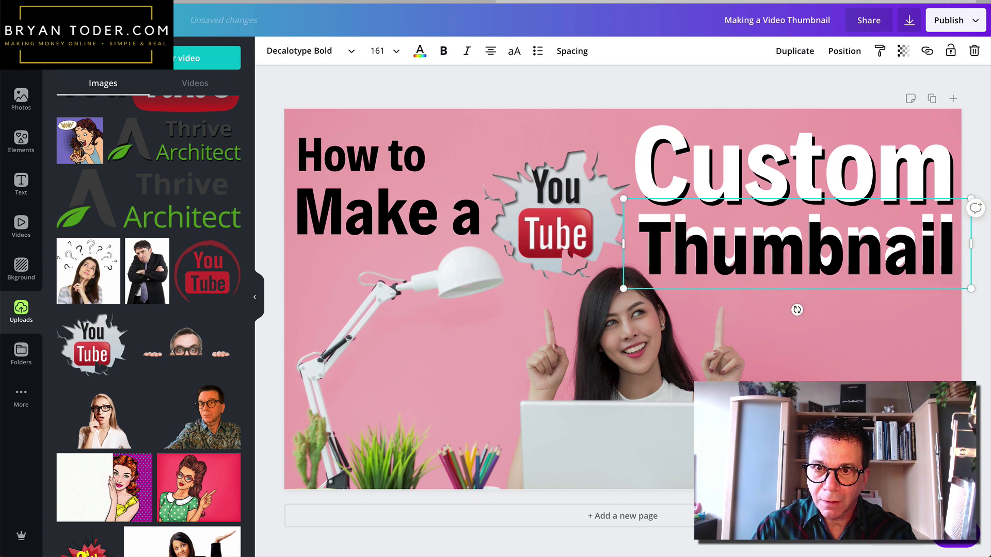
key(Up)
key(Up)
key(Up)
key(Up)
key(Up)
key(Up)
key(Up)
key(Up)
key(Up)
key(Up)
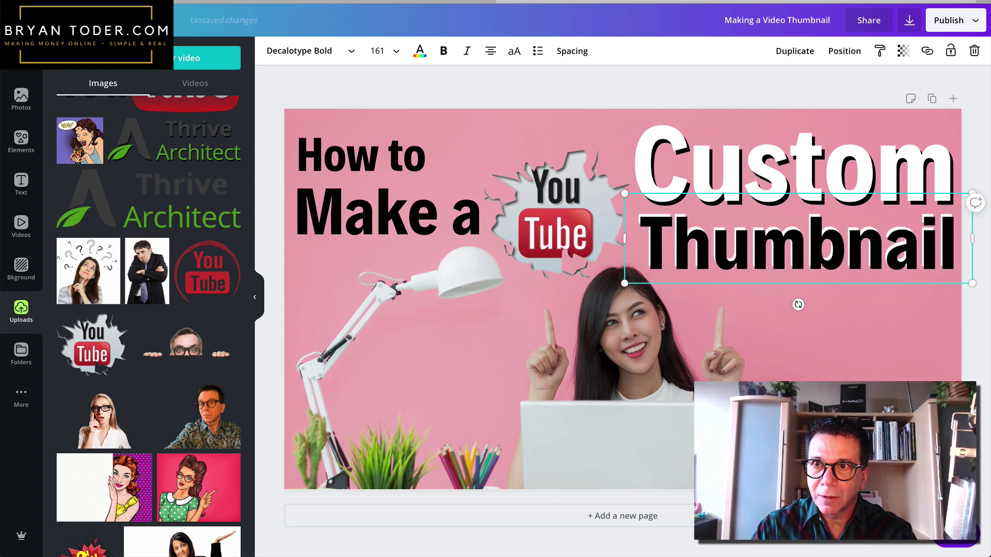
Send the black "Thumbnail" copy one layer backward so it forms a shadow behind the white text, and deselect it.
click(845, 50)
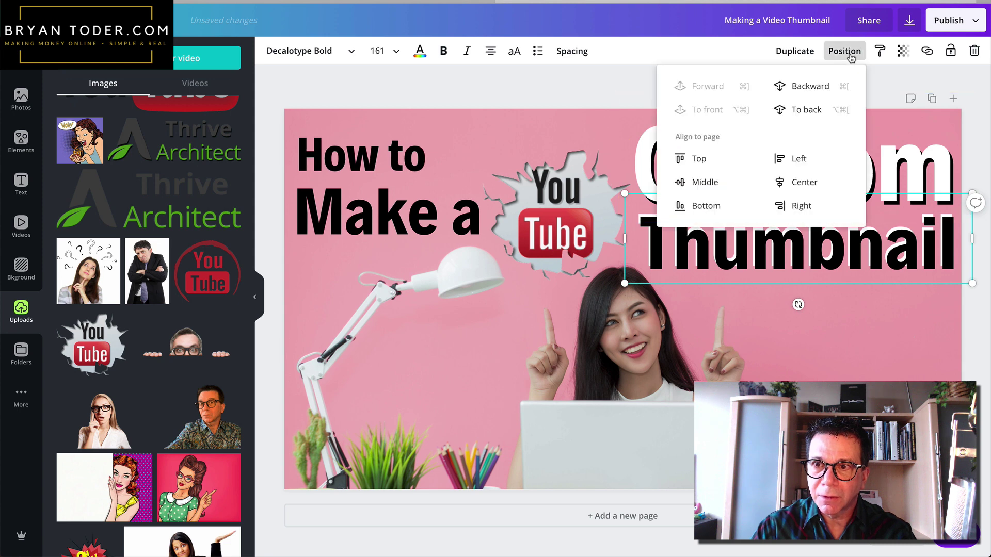
click(825, 87)
click(986, 280)
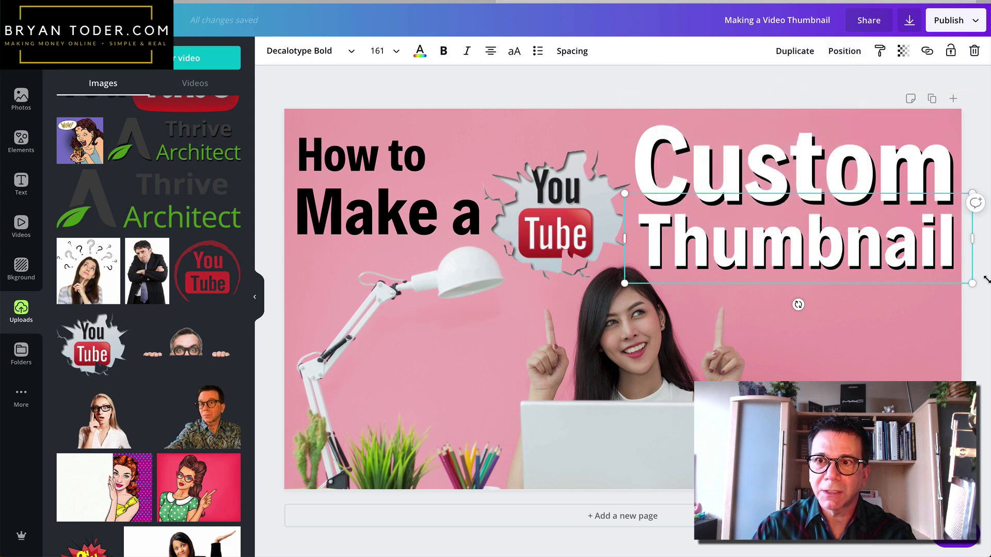
click(976, 328)
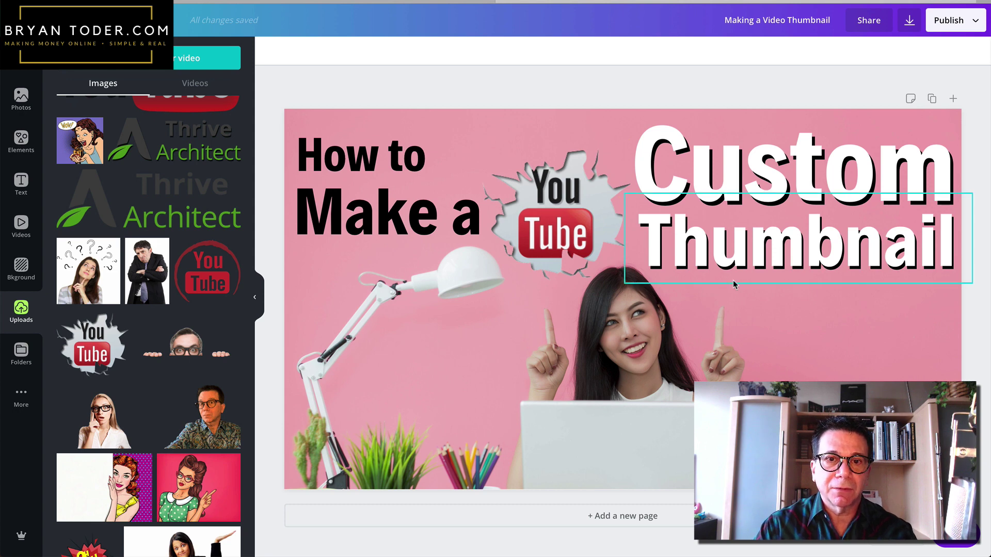
click(404, 219)
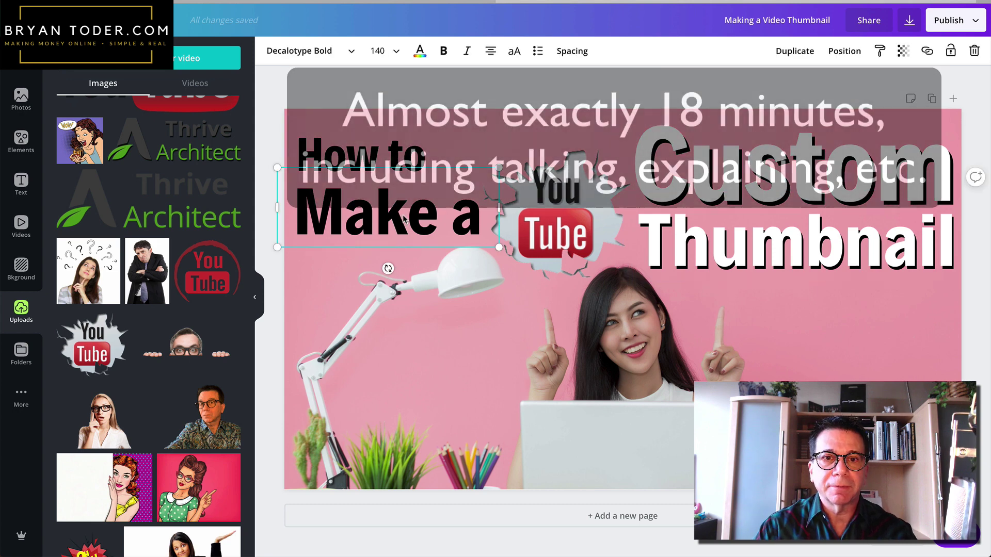
click(558, 84)
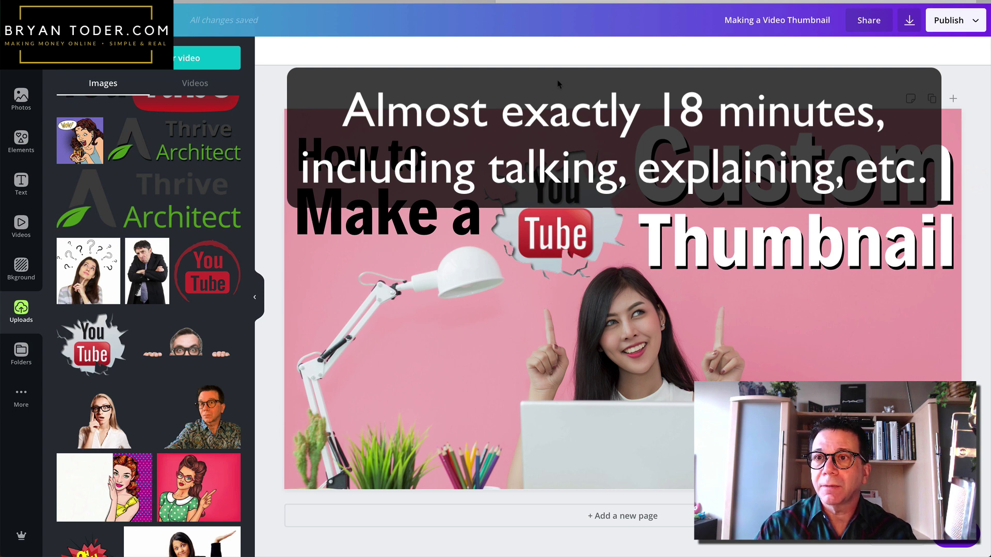
Download the finished thumbnail as a PNG at 1x size.
click(910, 23)
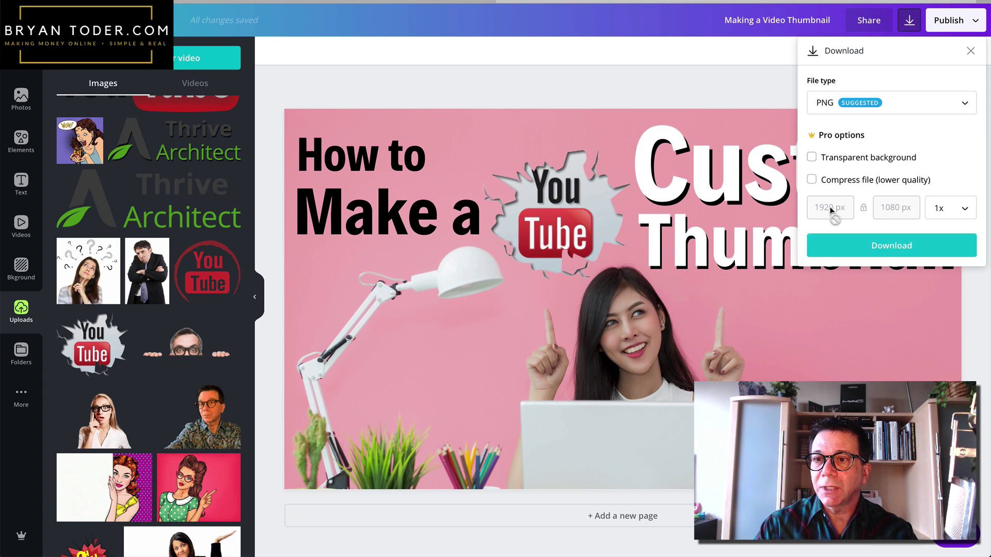
click(905, 247)
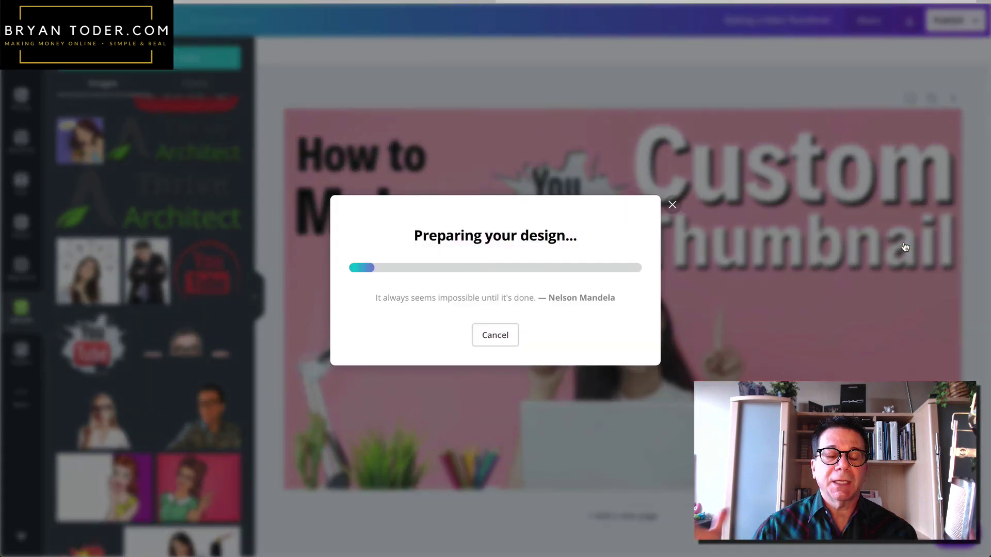